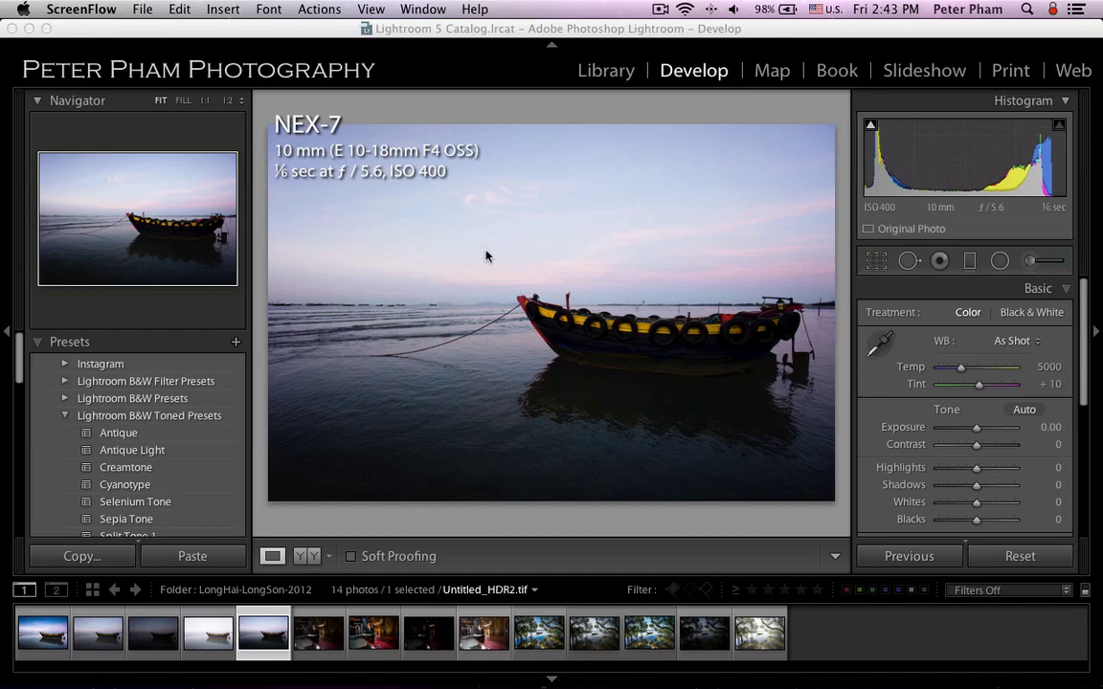
# Activate Lightroom and hide it from the Lightroom menu to reveal the desktop
pyautogui.click(103, 28)
pyautogui.click(79, 10)
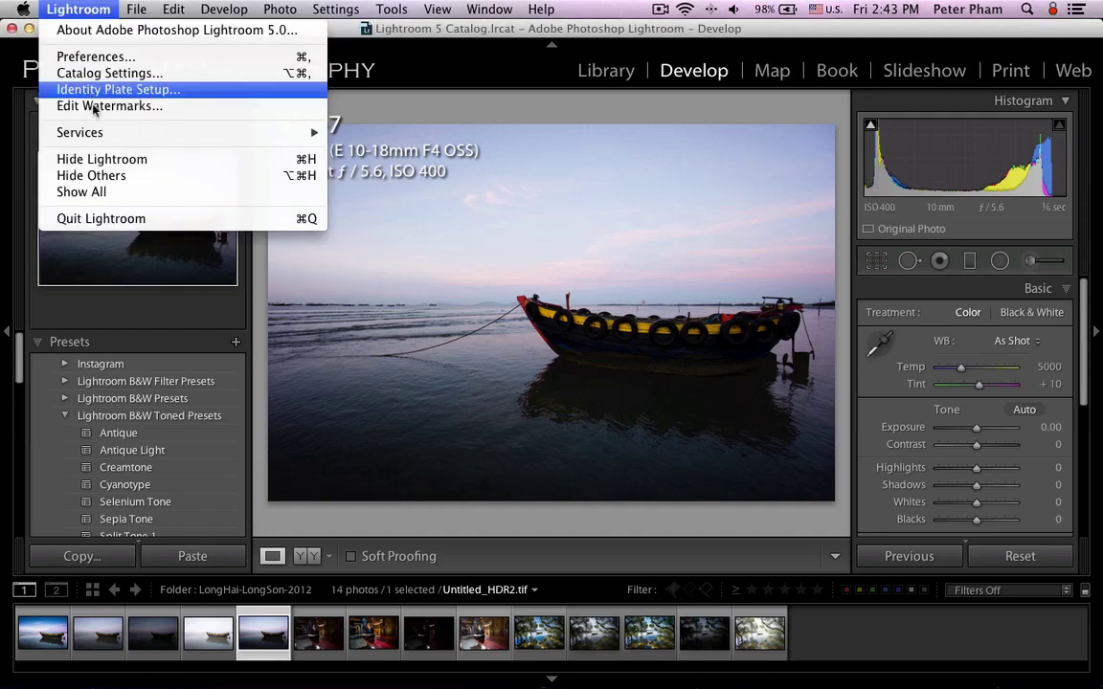
pyautogui.click(106, 159)
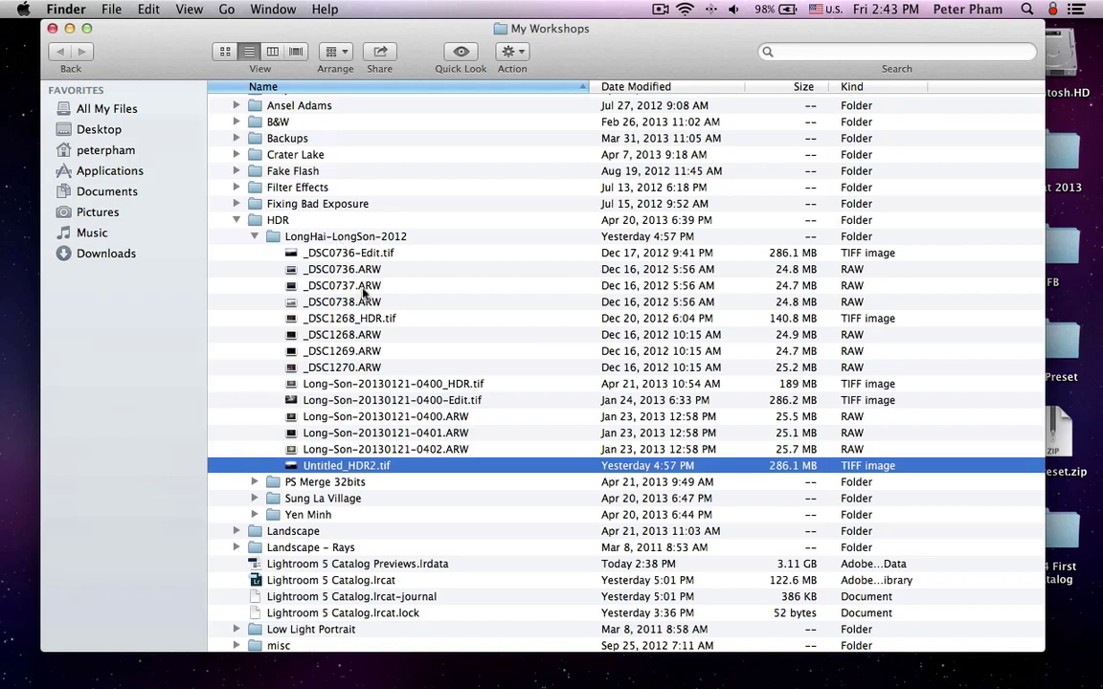
pyautogui.click(364, 270)
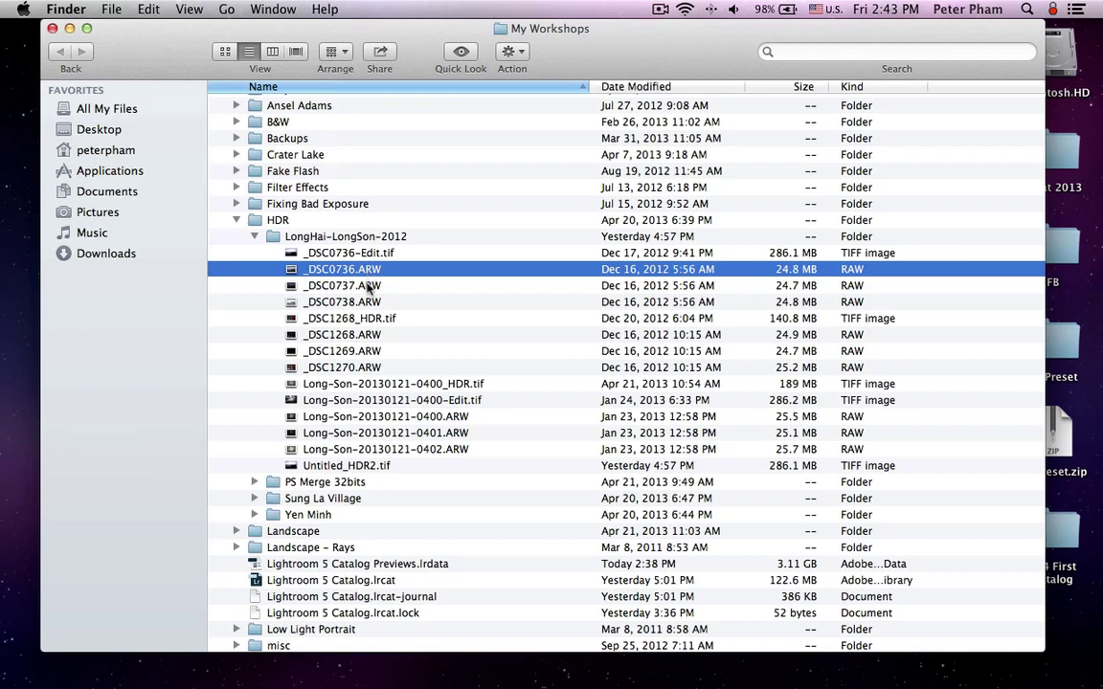
pyautogui.click(368, 287)
pyautogui.press('Down')
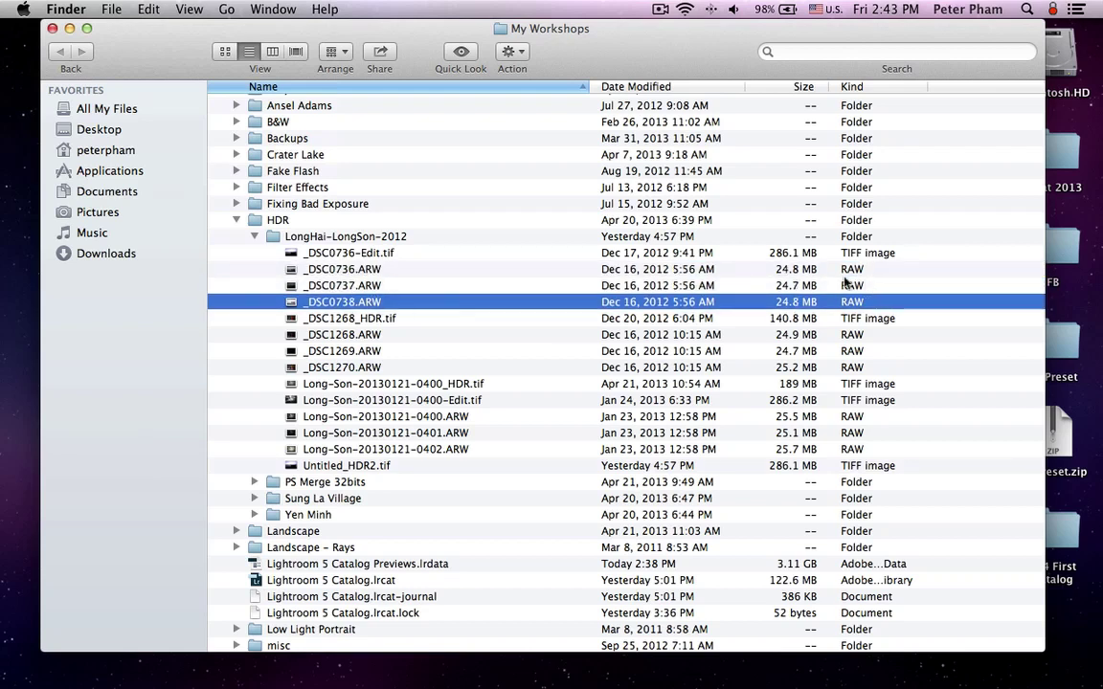
pyautogui.click(802, 274)
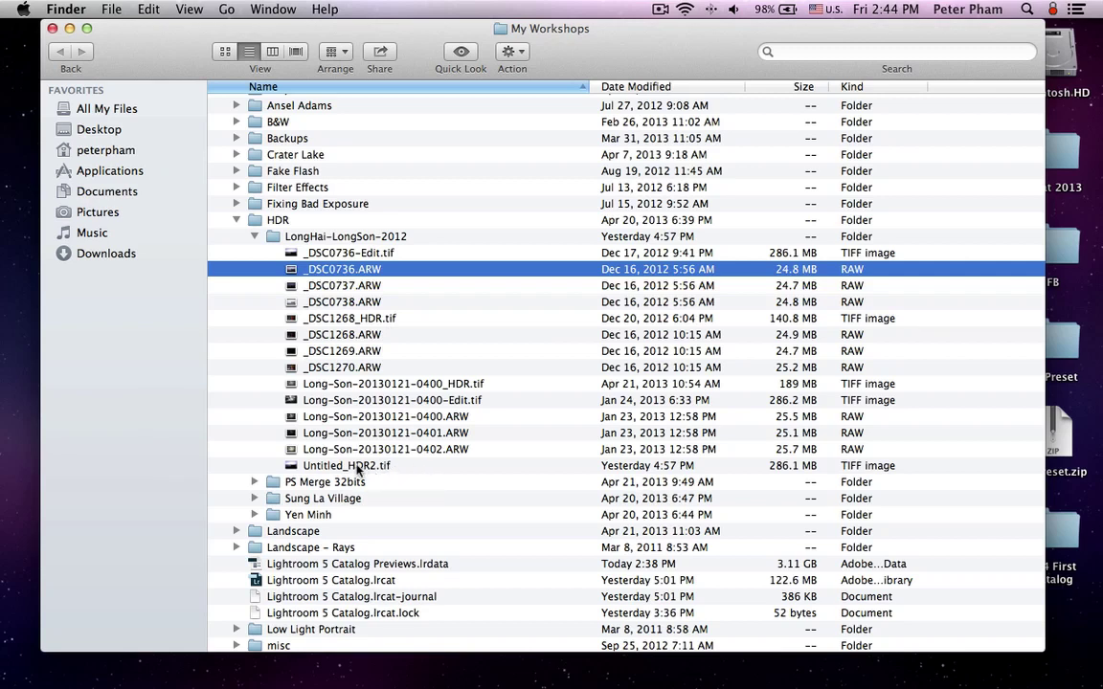
pyautogui.click(359, 469)
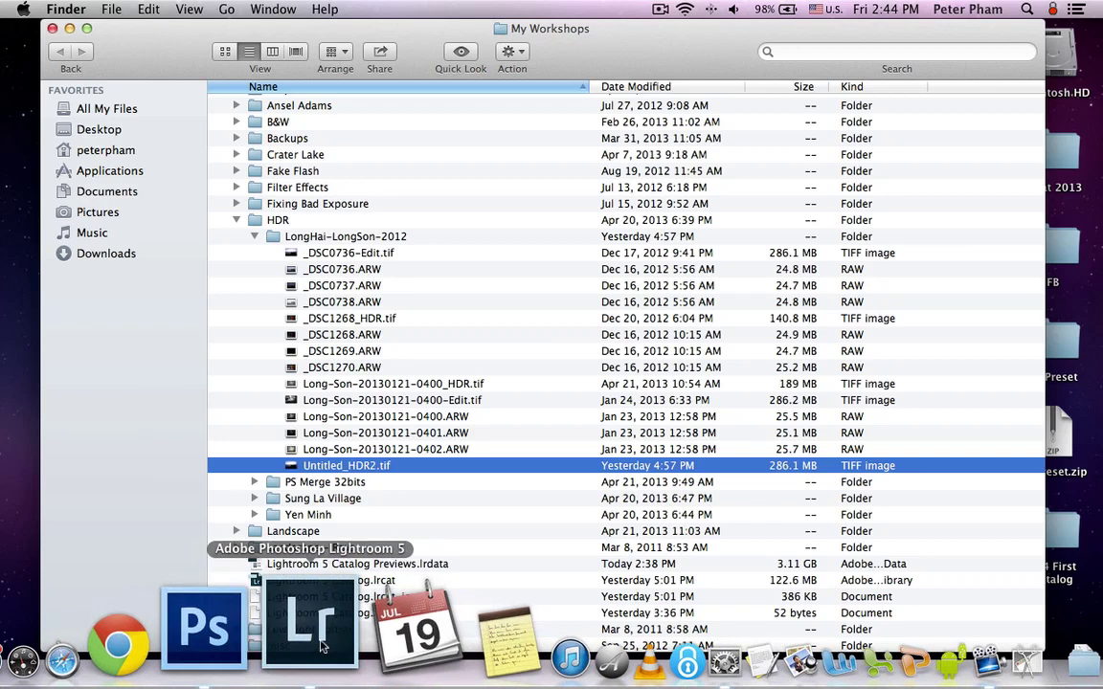
# Return to Lightroom's Library grid and select the raw _DSC0736.ARW photo
pyautogui.click(322, 649)
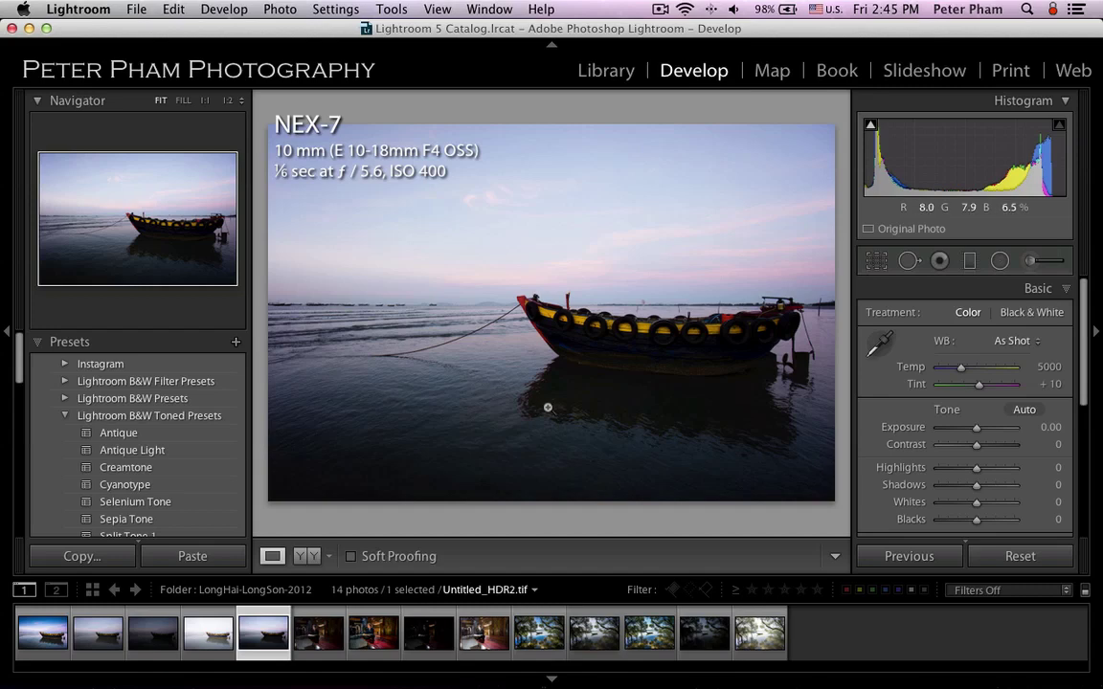
pyautogui.press('g')
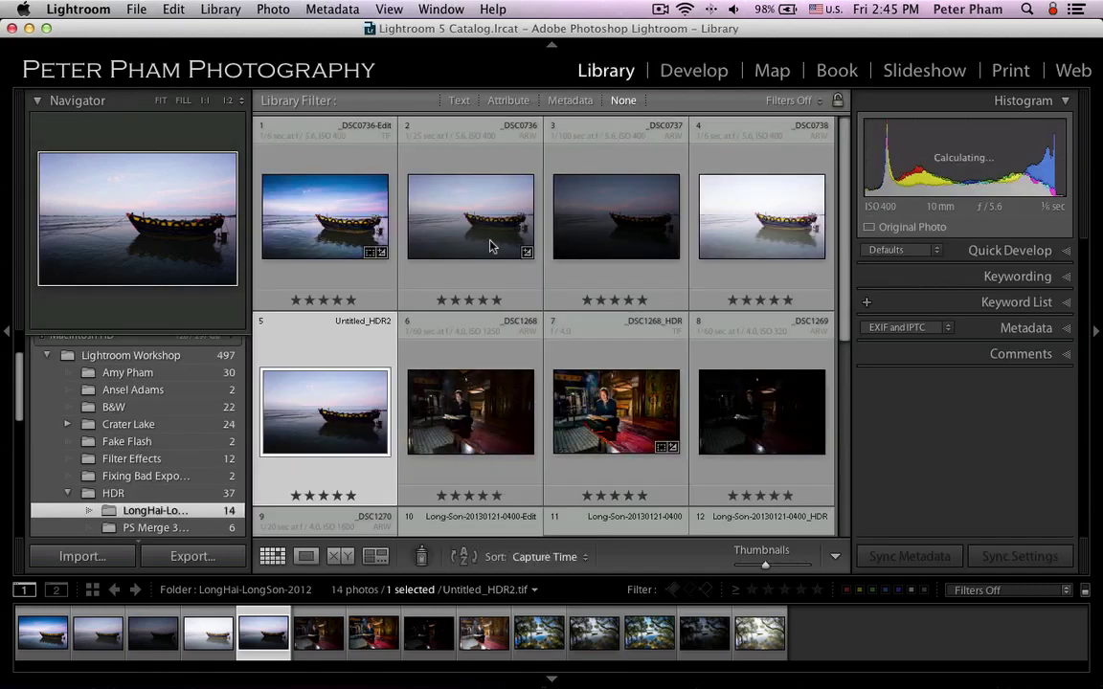
pyautogui.click(471, 231)
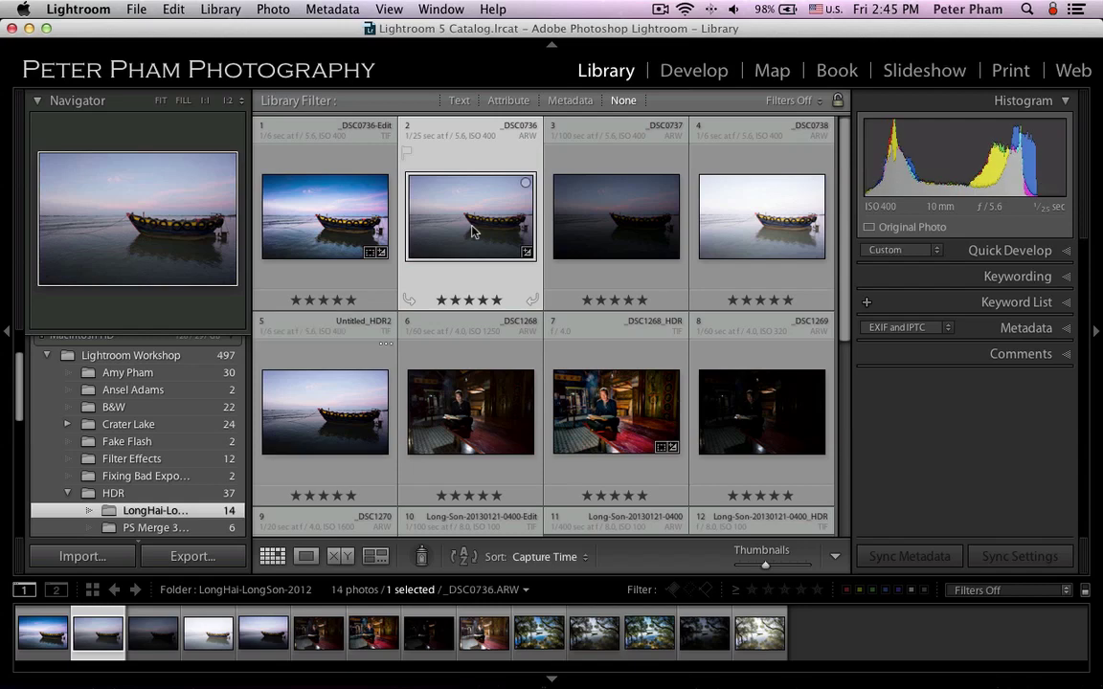
# Develop _DSC0736, trying Exposure at +5.00 and −5.00 before resetting it to 0.00
pyautogui.press('d')
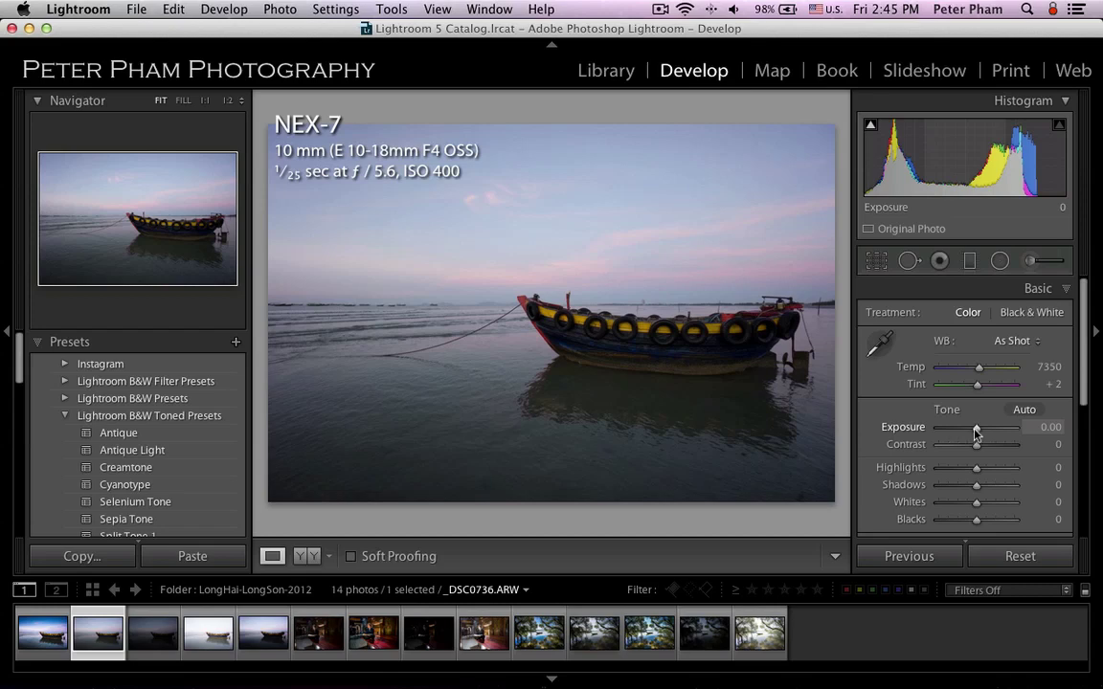
pyautogui.moveTo(975, 433); pyautogui.dragTo(1025, 436)
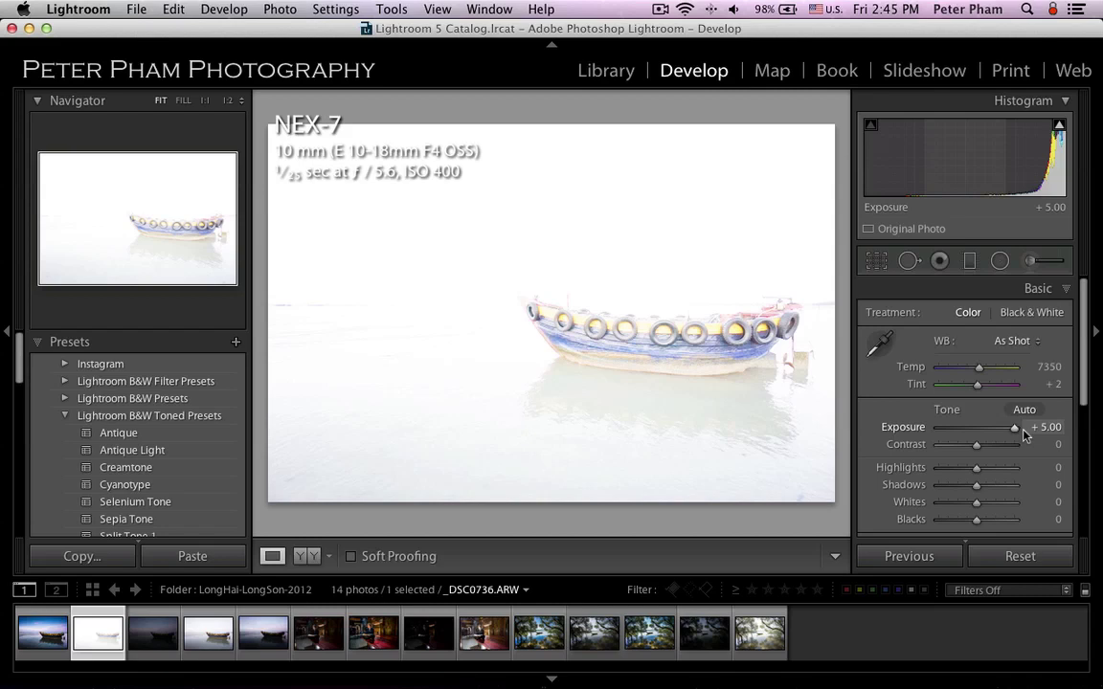
pyautogui.moveTo(1024, 436); pyautogui.dragTo(924, 435)
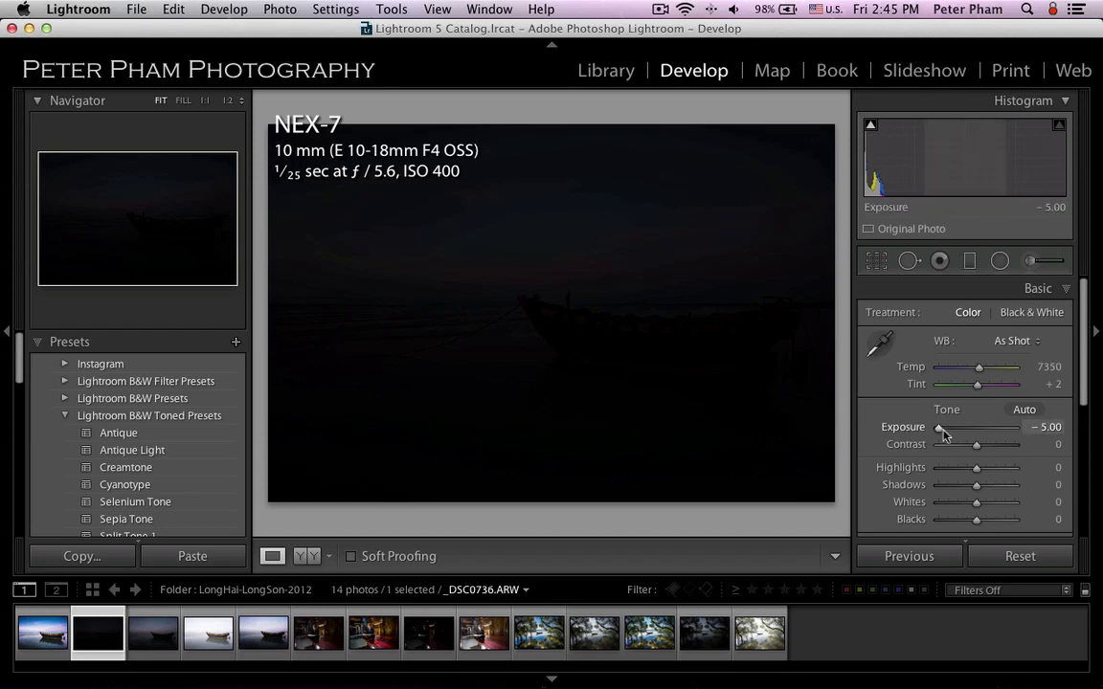
pyautogui.doubleClick(904, 427)
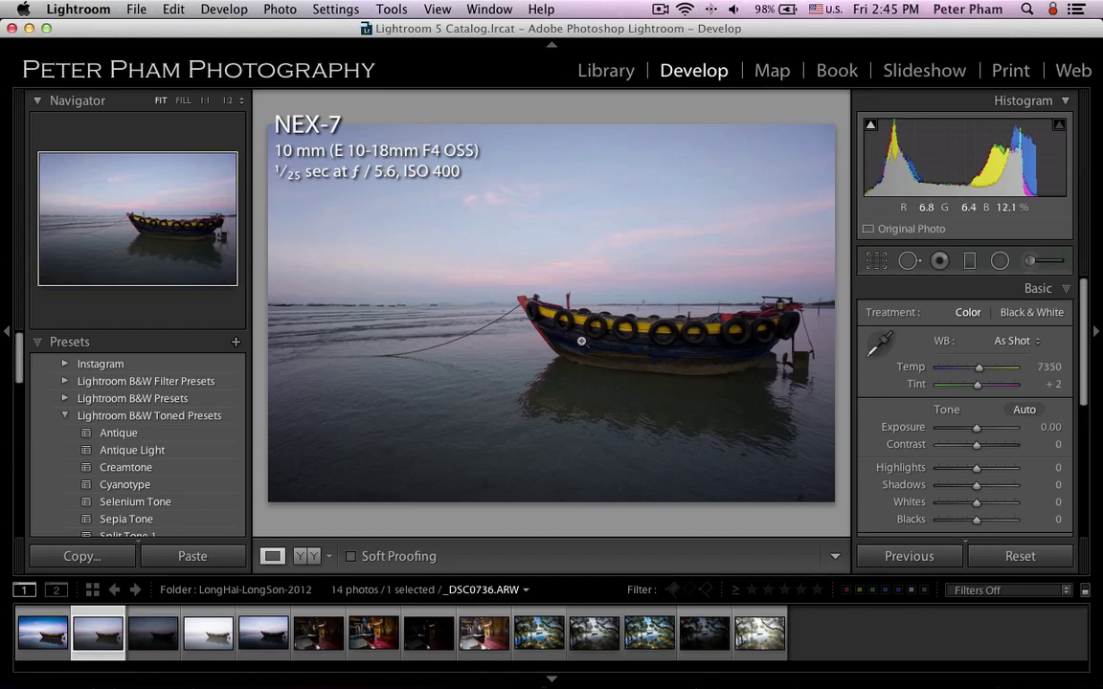
pyautogui.moveTo(979, 435); pyautogui.dragTo(970, 434)
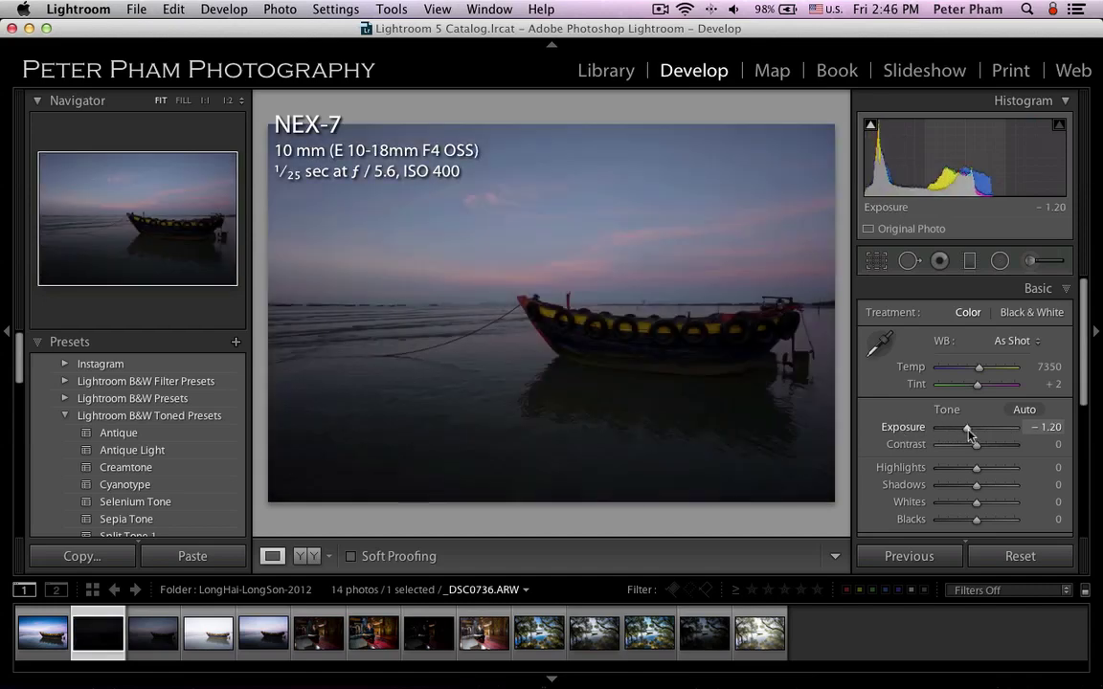
pyautogui.doubleClick(903, 428)
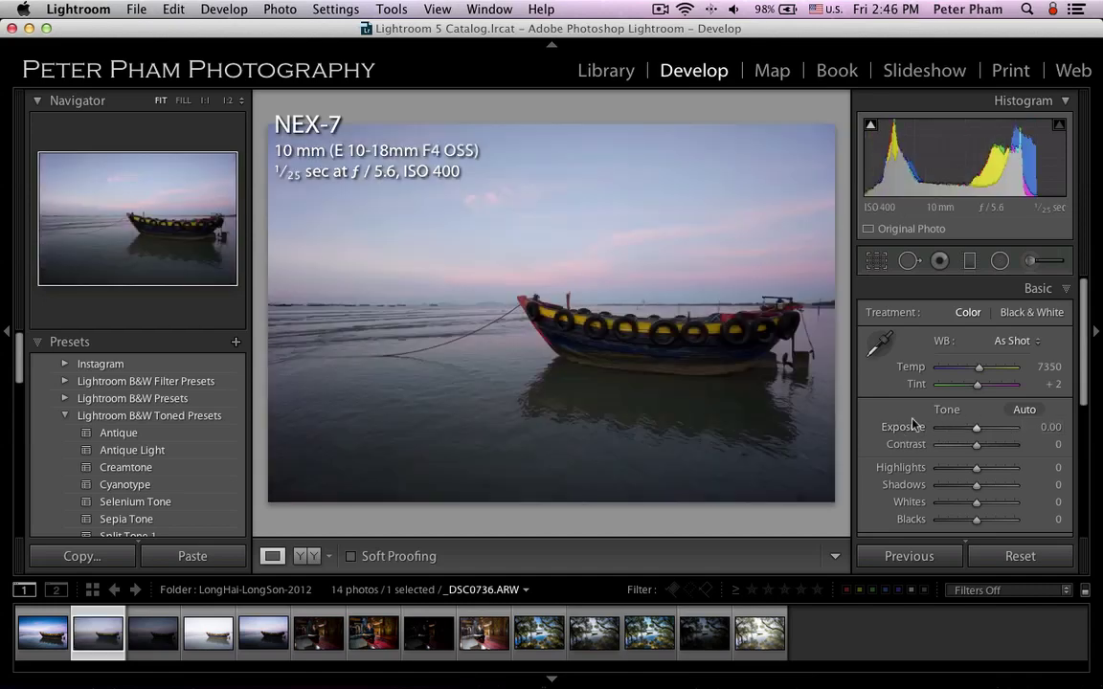
# Select the Untitled_HDR2.tif photo in the Library grid and open it in Develop
pyautogui.press('g')
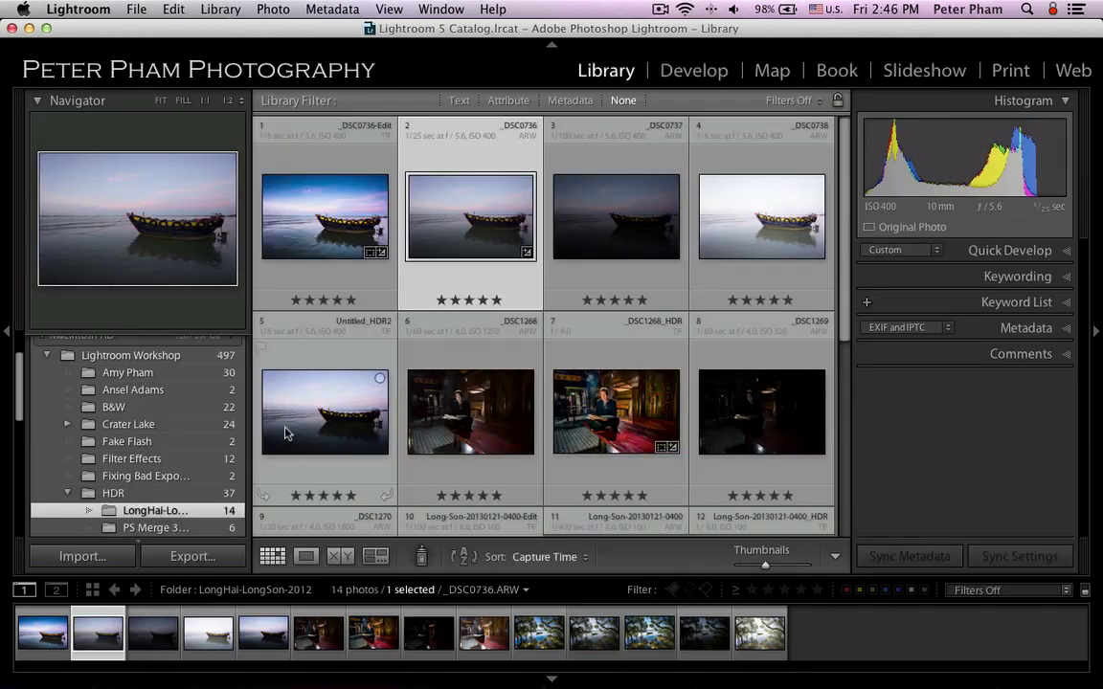
pyautogui.click(323, 429)
pyautogui.doubleClick(325, 427)
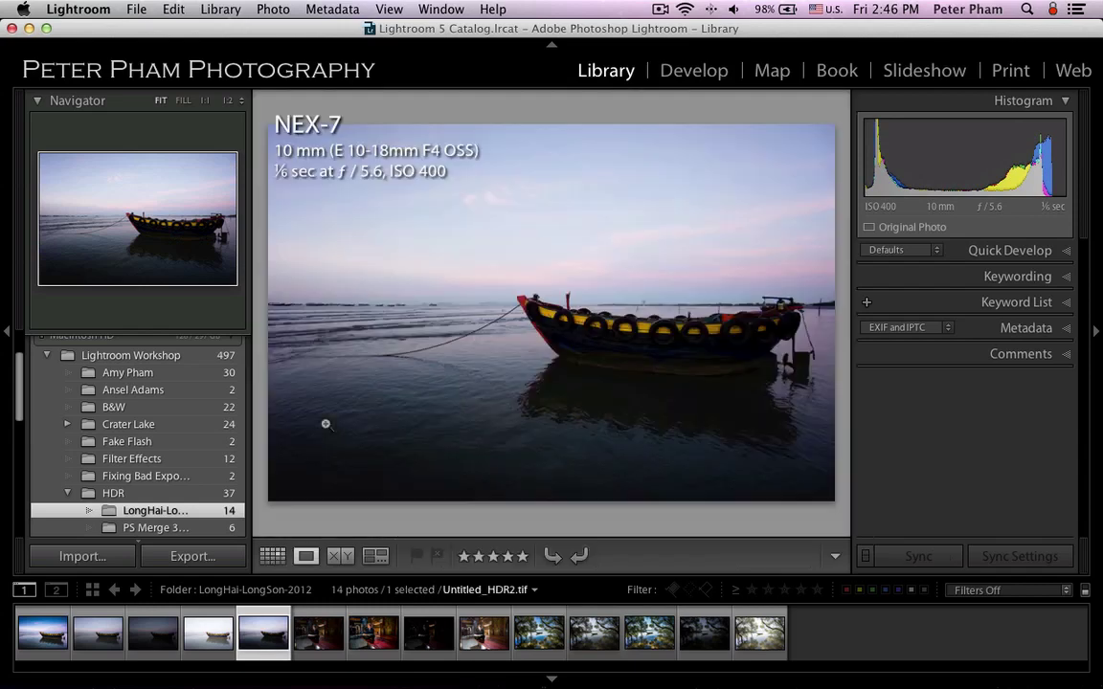
pyautogui.press('d')
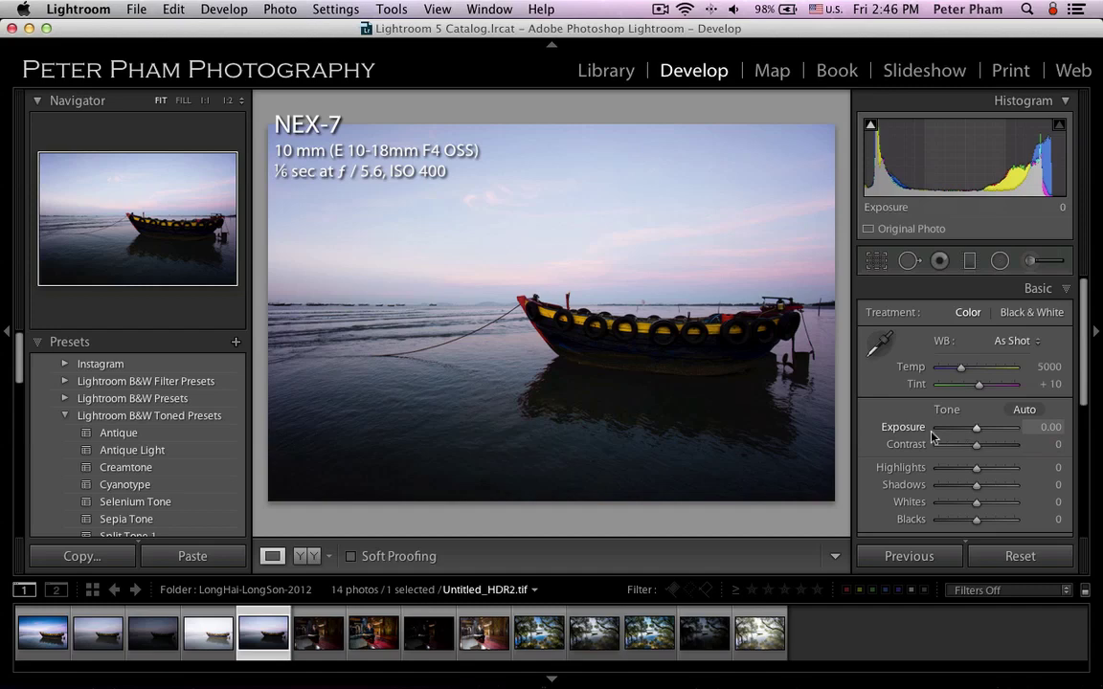
# Try Exposure at +10.00 and −10.00, then reset it to 0.00
pyautogui.moveTo(976, 431); pyautogui.dragTo(1029, 436)
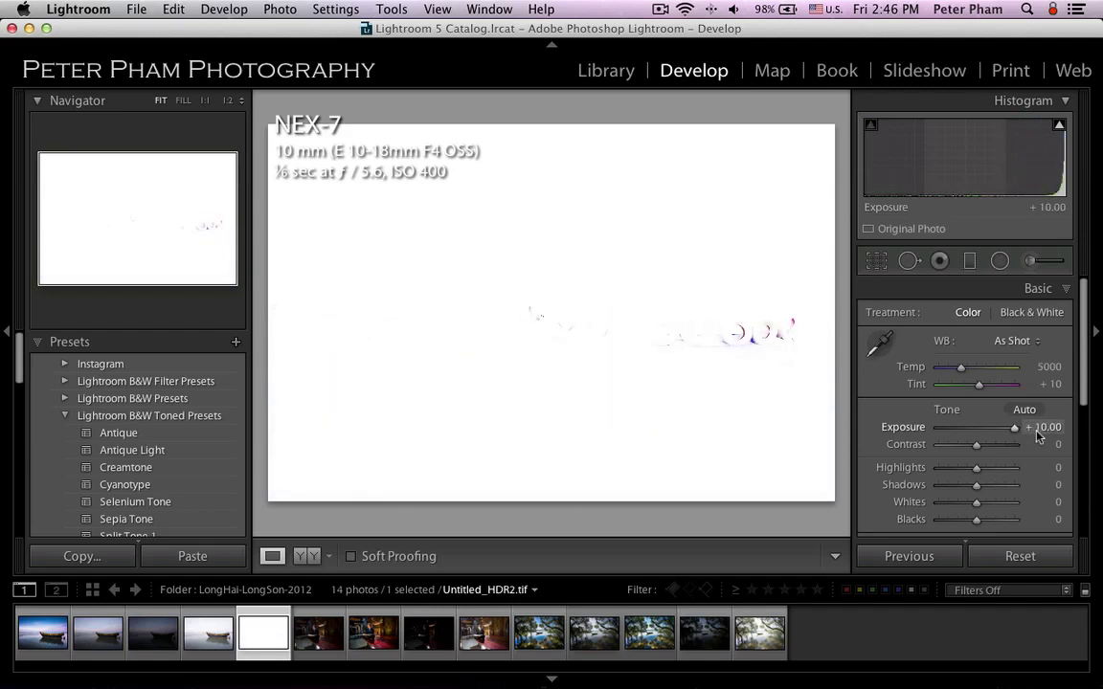
pyautogui.moveTo(1039, 436); pyautogui.dragTo(929, 436)
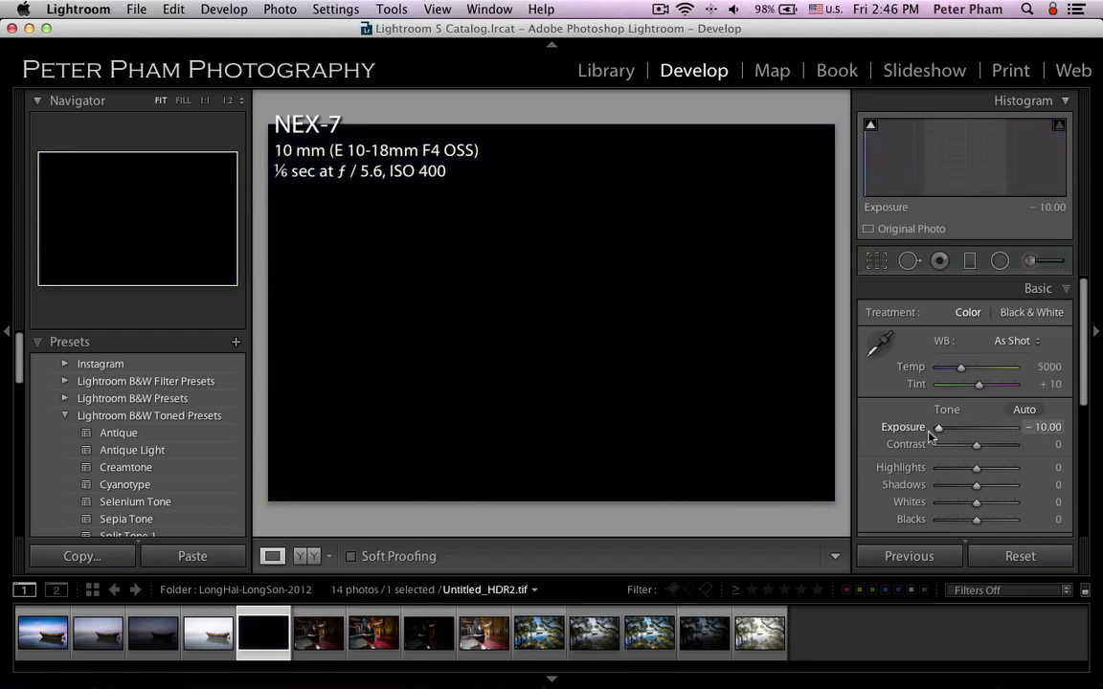
pyautogui.doubleClick(930, 435)
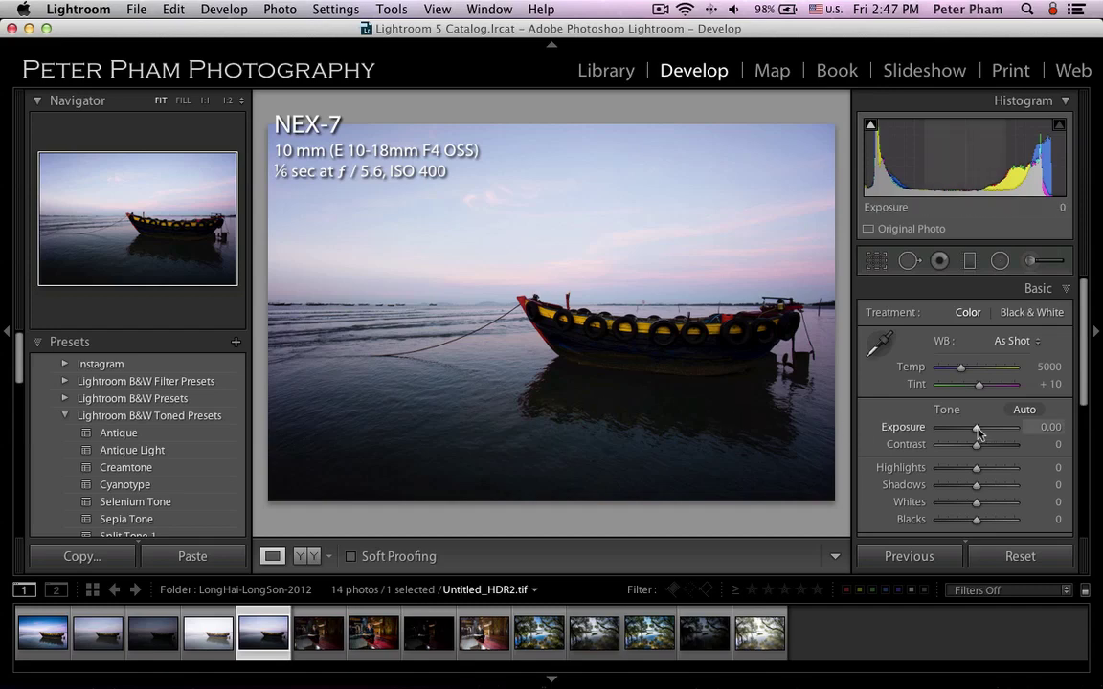
pyautogui.moveTo(977, 433)
pyautogui.mouseDown()
pyautogui.moveTo(1032, 433)
pyautogui.moveTo(920, 434)
pyautogui.mouseUp()
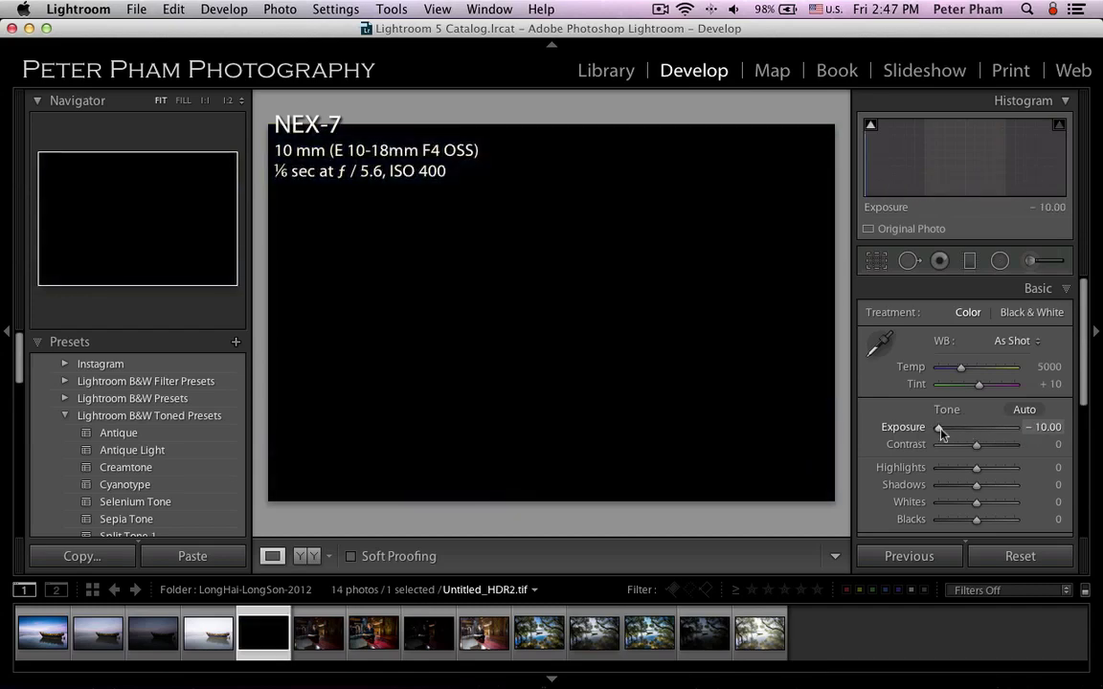
pyautogui.doubleClick(941, 433)
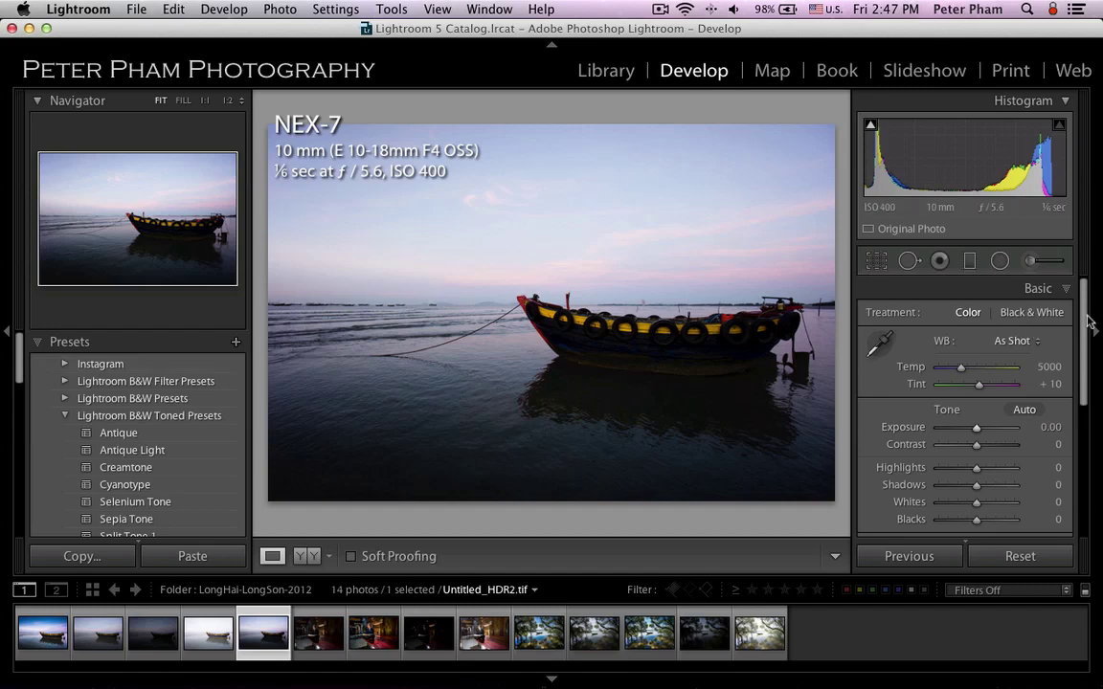
# Inspect Camera Calibration, leaving the Embedded profile unchanged, then collapse the panel
pyautogui.moveTo(1081, 419); pyautogui.dragTo(1079, 571)
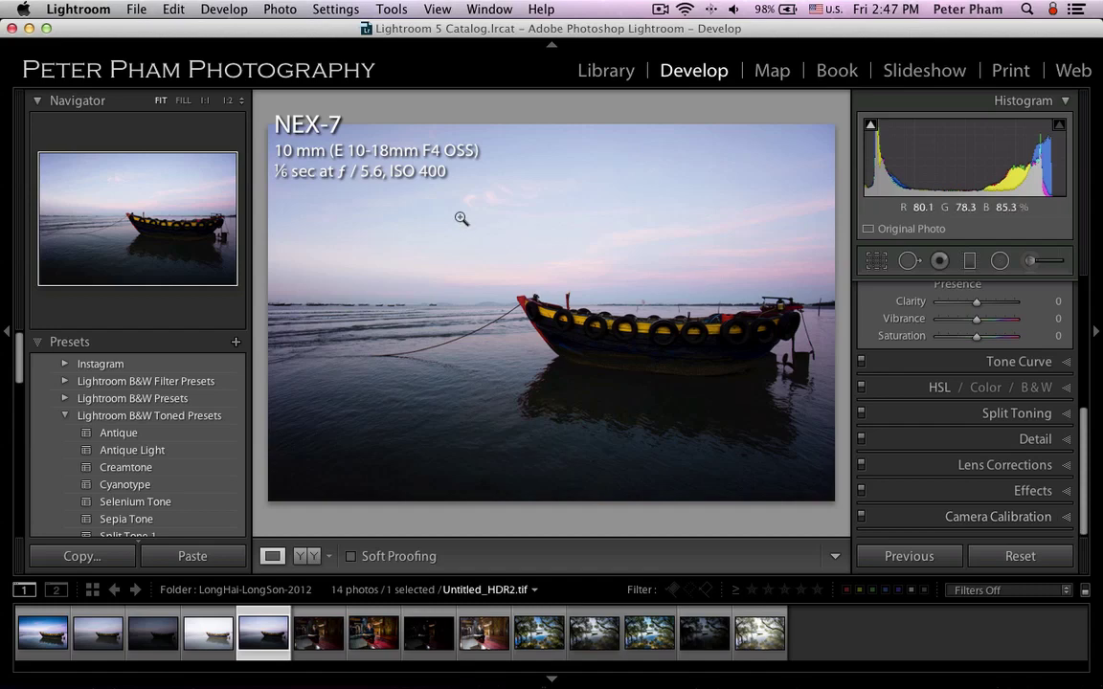
pyautogui.click(1061, 519)
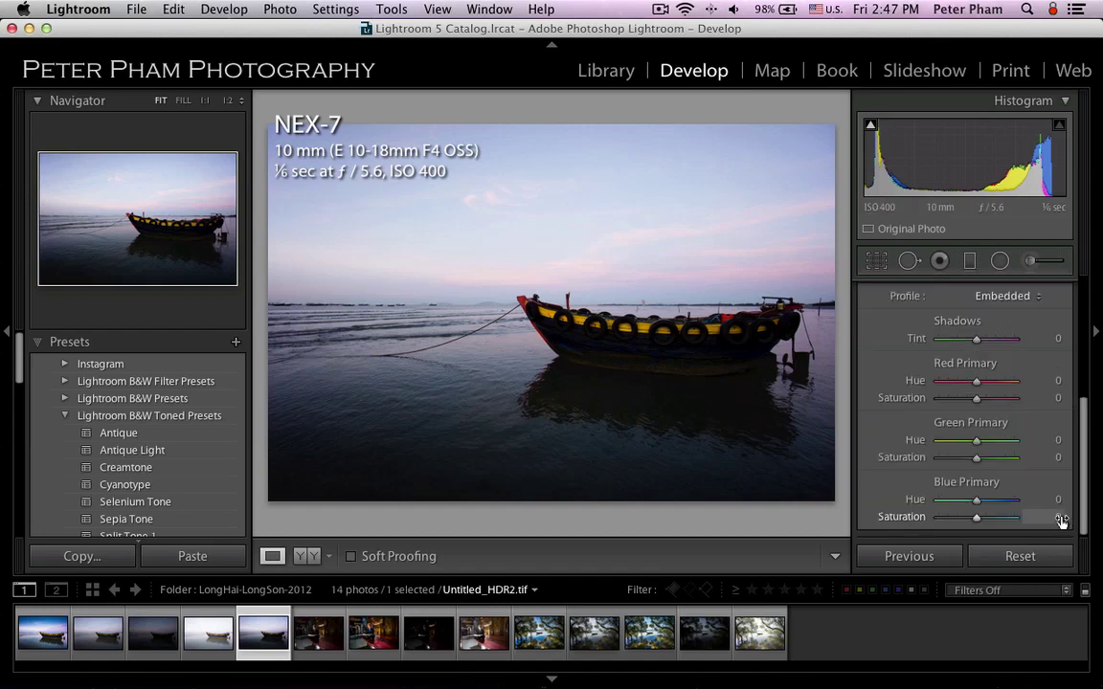
pyautogui.click(1018, 304)
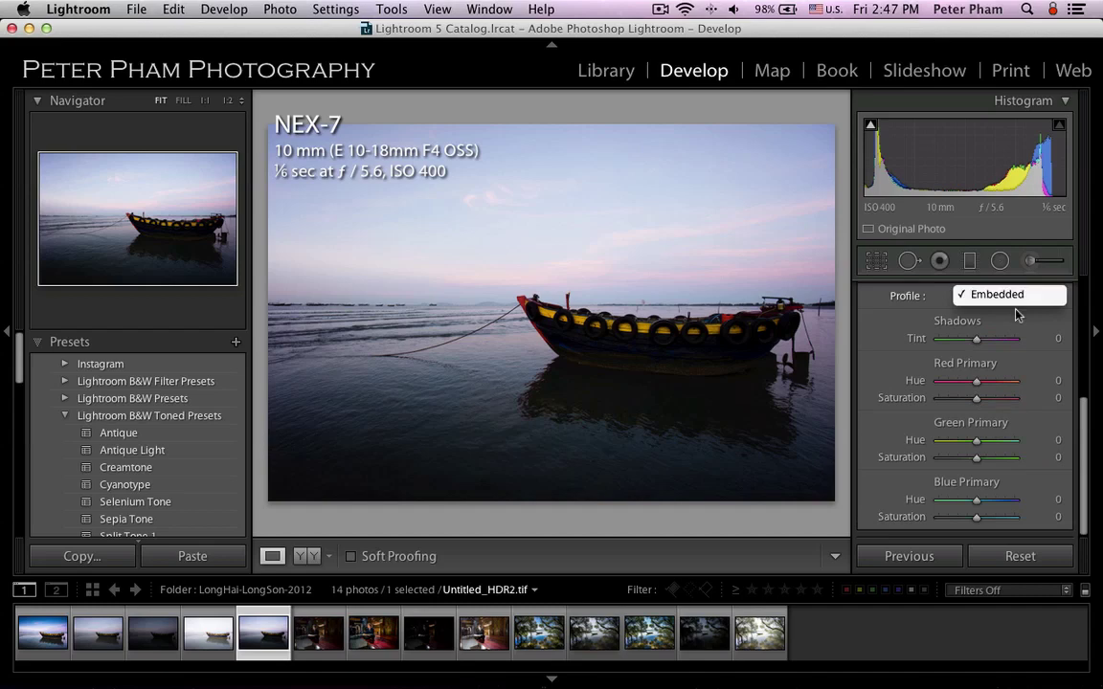
pyautogui.click(1081, 406)
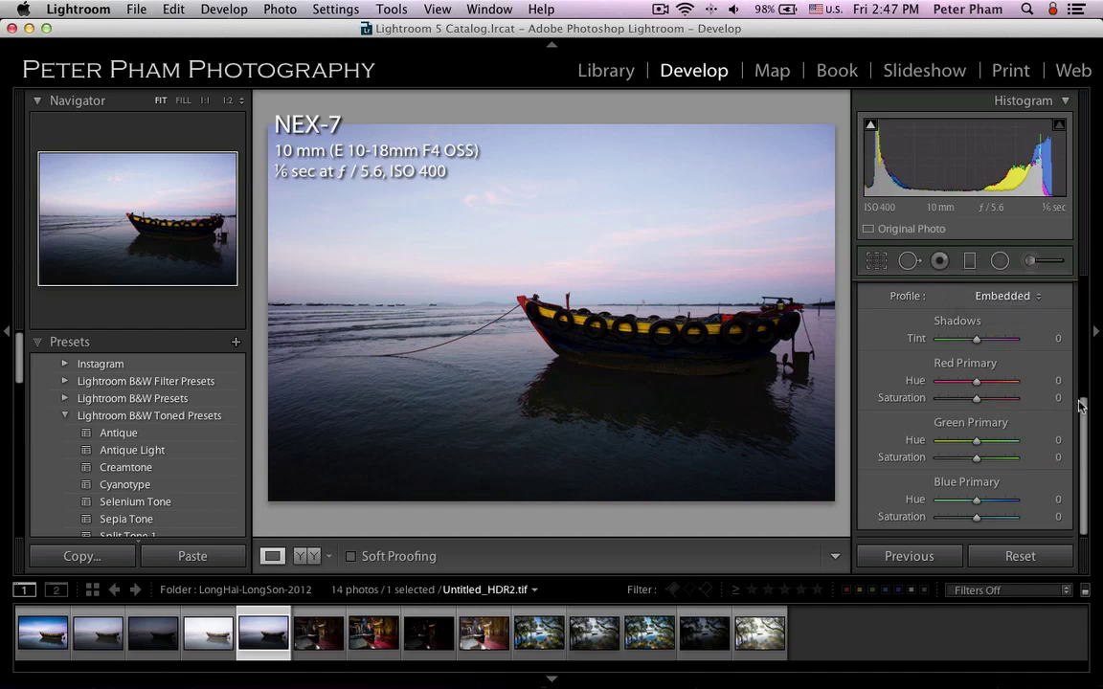
pyautogui.scroll(3, 1078, 378)
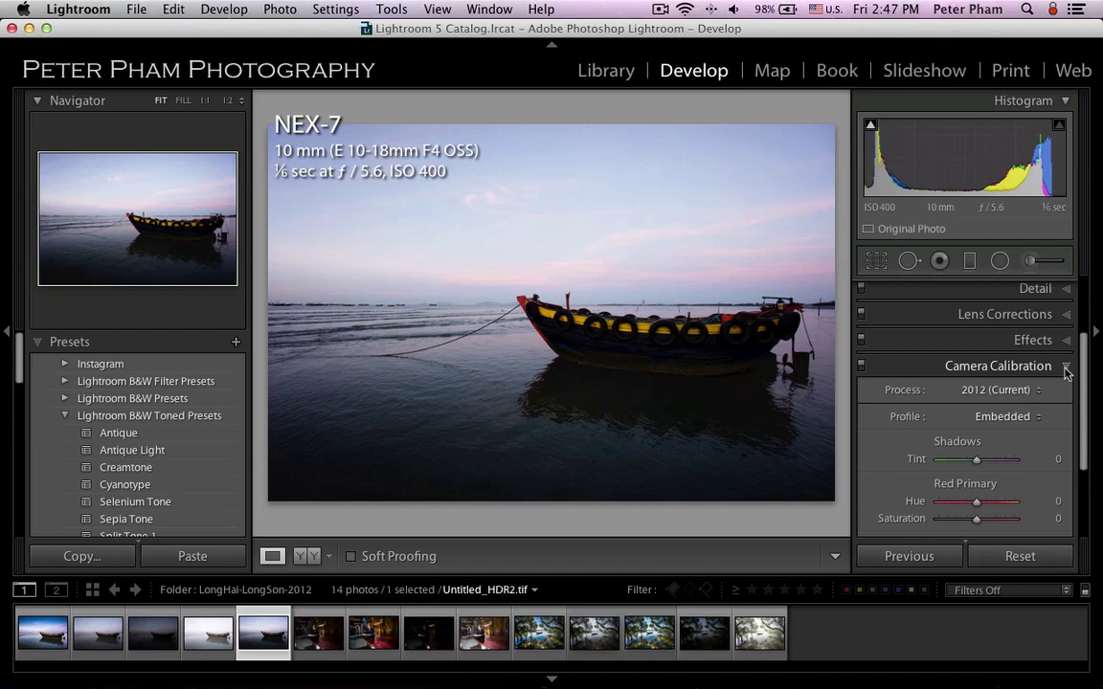
pyautogui.click(1066, 368)
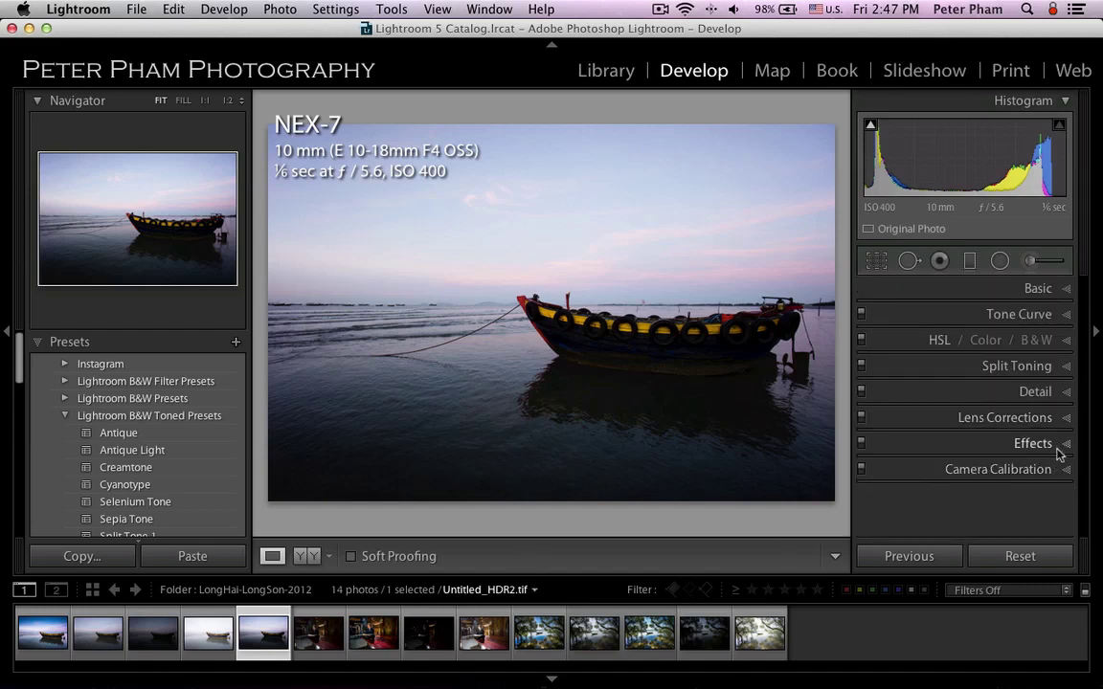
# Turn on chromatic aberration removal and a Sony lens profile in Lens Corrections
pyautogui.click(1062, 425)
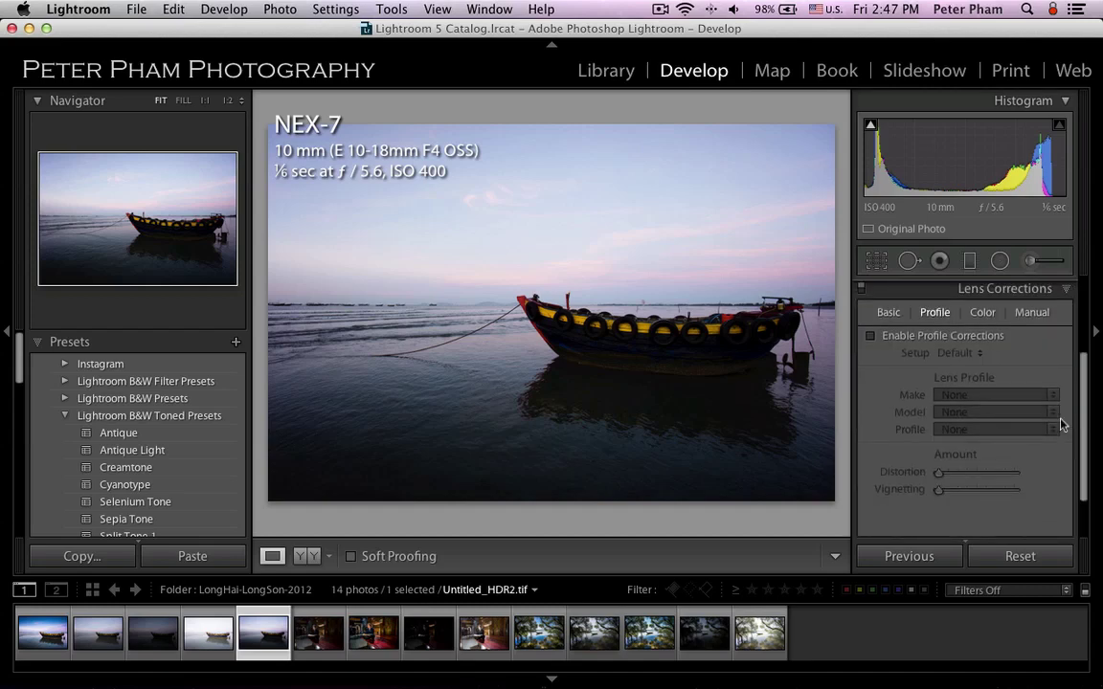
pyautogui.click(893, 315)
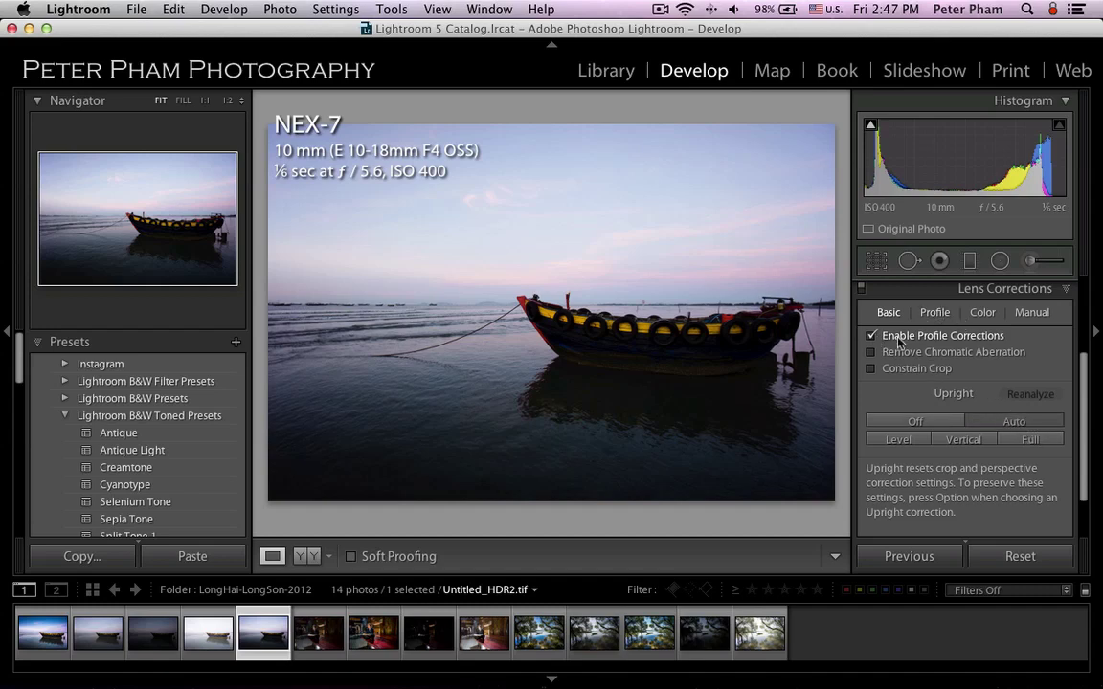
pyautogui.click(871, 353)
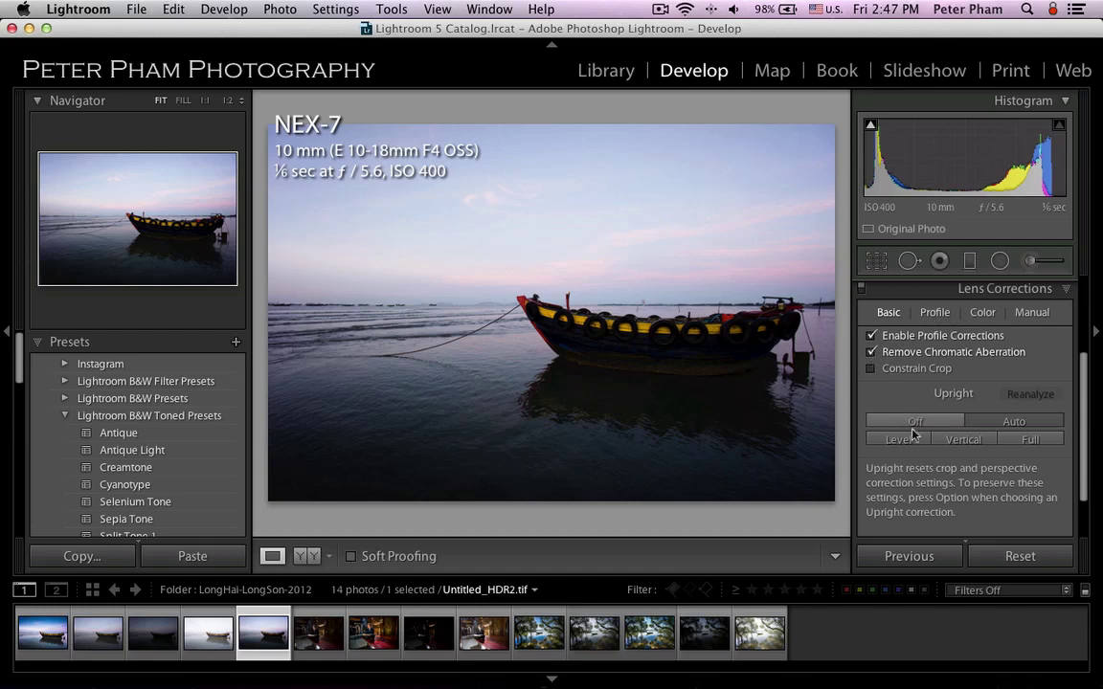
pyautogui.click(936, 312)
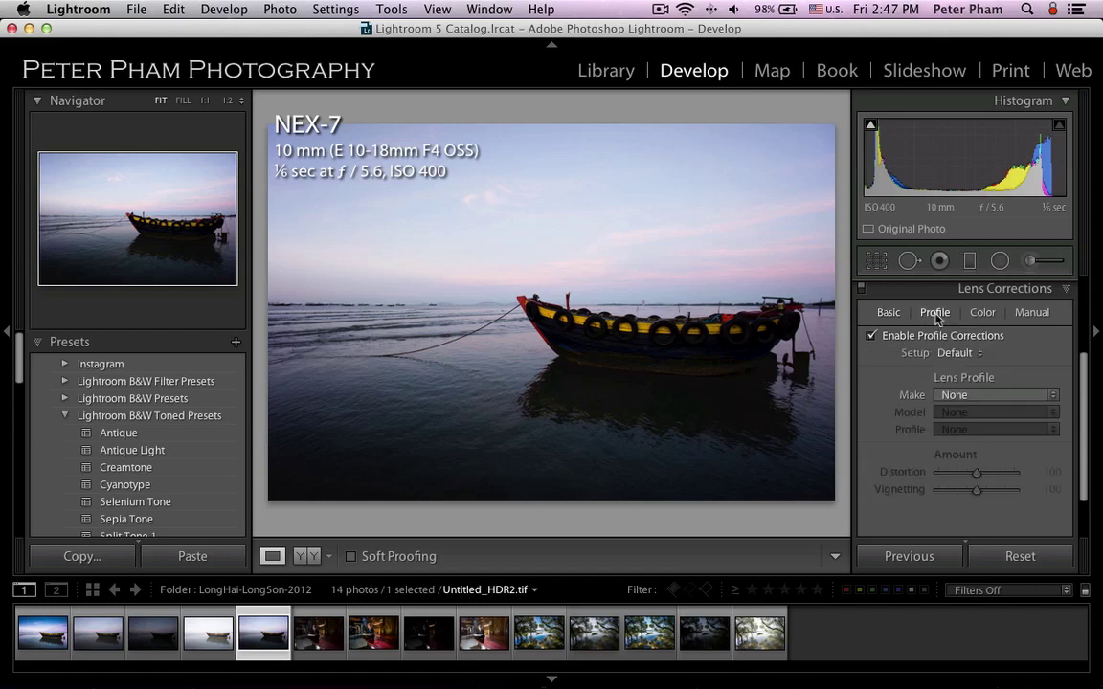
pyautogui.click(984, 395)
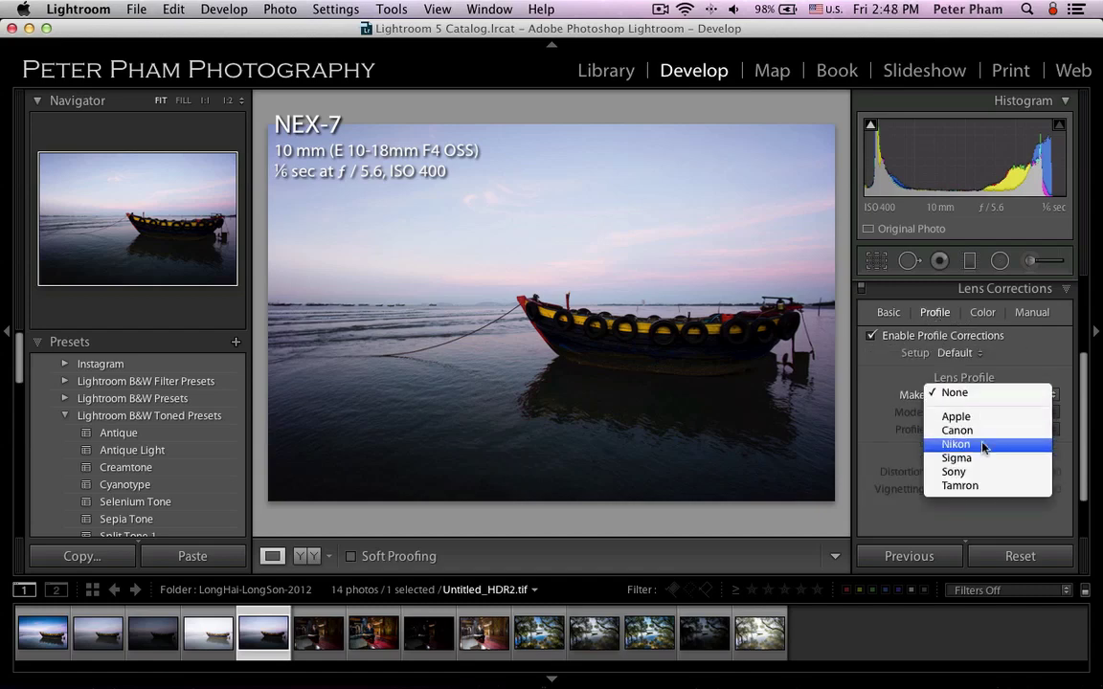
pyautogui.click(982, 474)
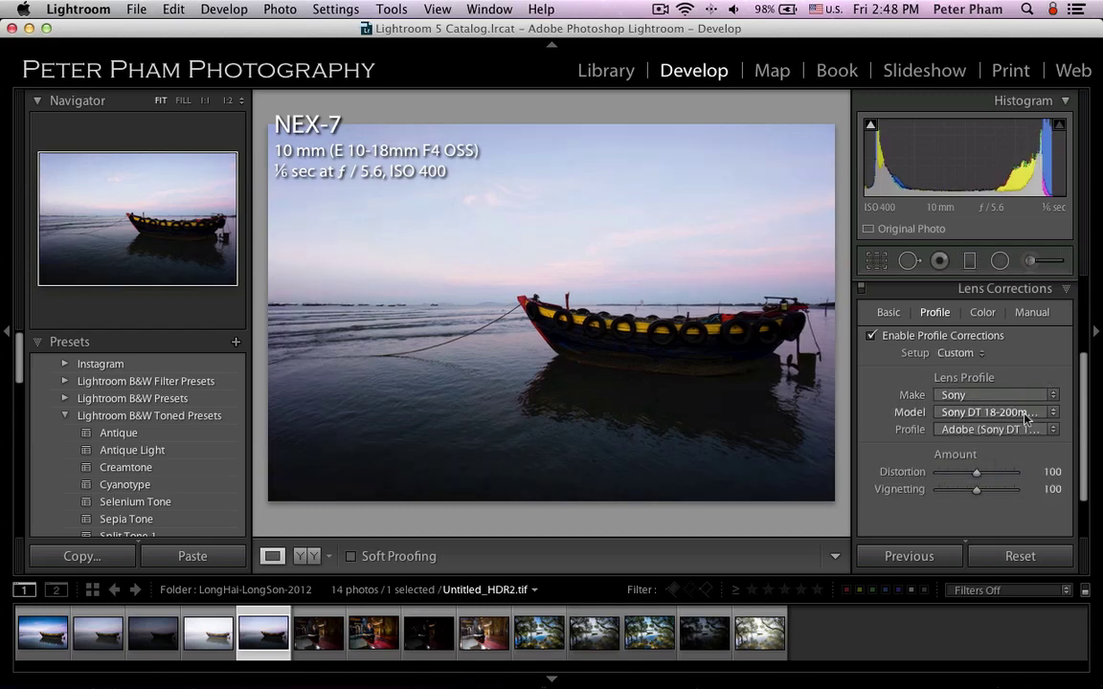
pyautogui.click(1021, 413)
pyautogui.click(1021, 411)
pyautogui.click(1026, 429)
pyautogui.click(1026, 421)
# Compare profile corrections on and off, leave them on, and hide the info overlay
pyautogui.click(870, 336)
pyautogui.click(870, 337)
pyautogui.click(870, 336)
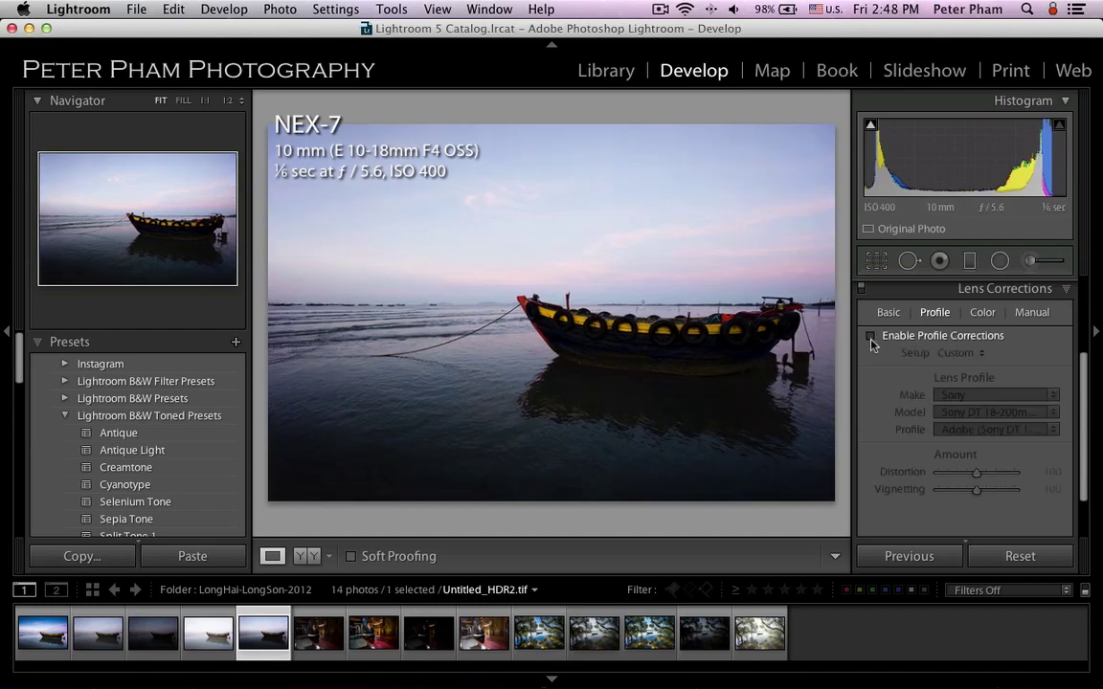
pyautogui.click(871, 336)
pyautogui.click(870, 336)
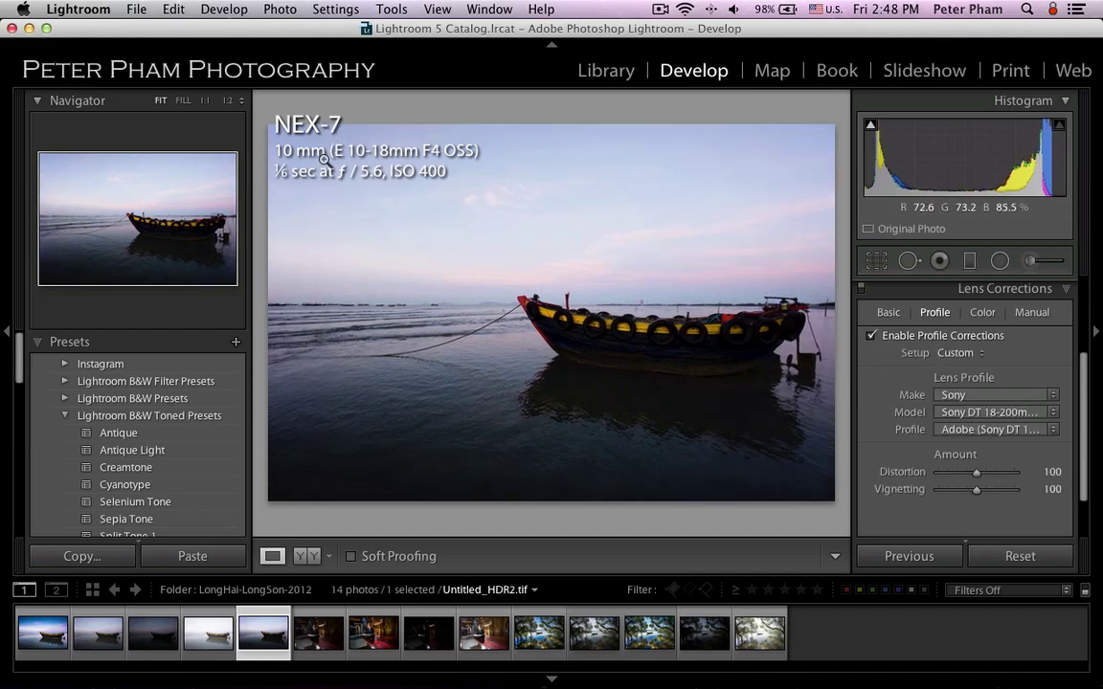
pyautogui.press('i')
pyautogui.press('i')
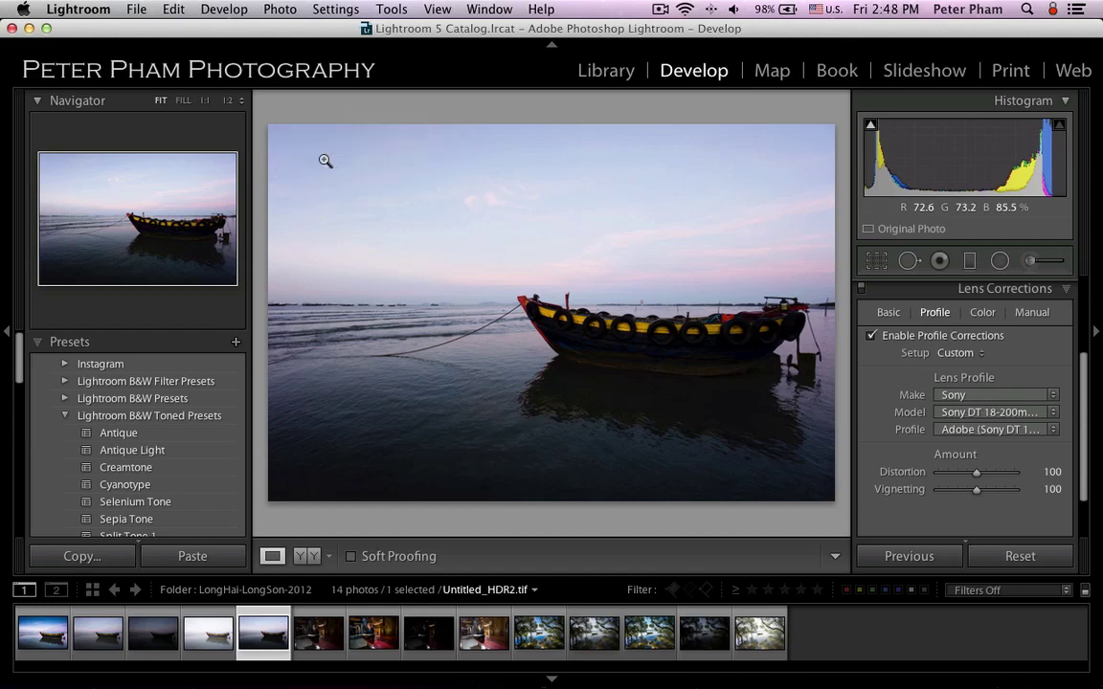
pyautogui.click(1067, 293)
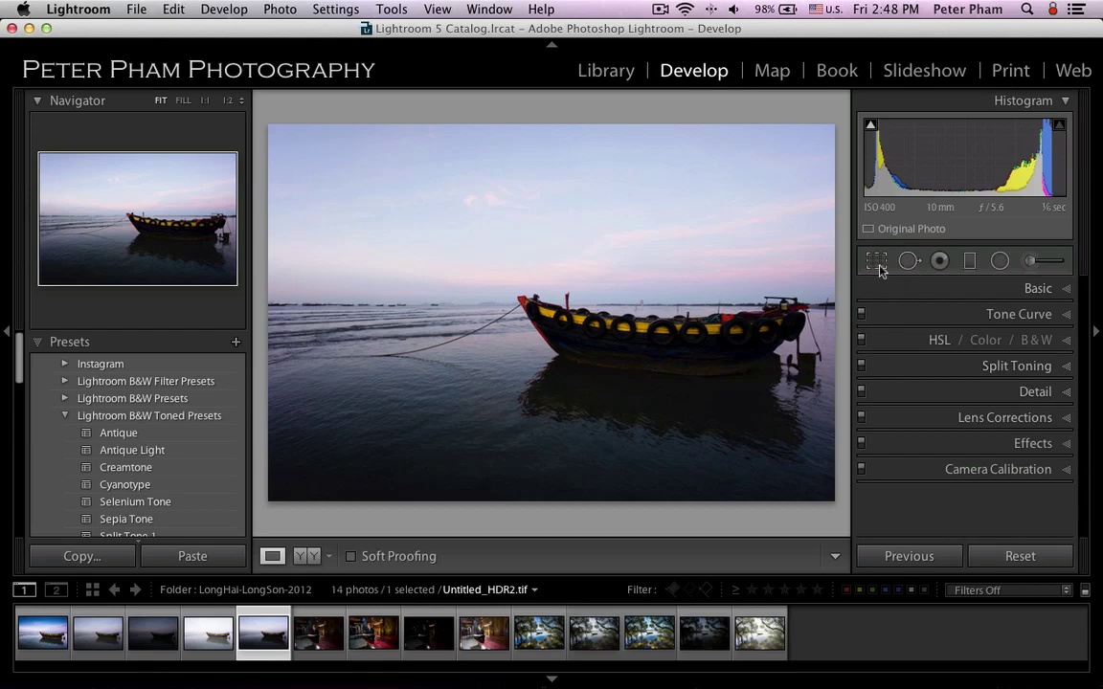
# Tighten the crop from the bottom-left corner, keeping the As Shot aspect ratio
pyautogui.click(876, 260)
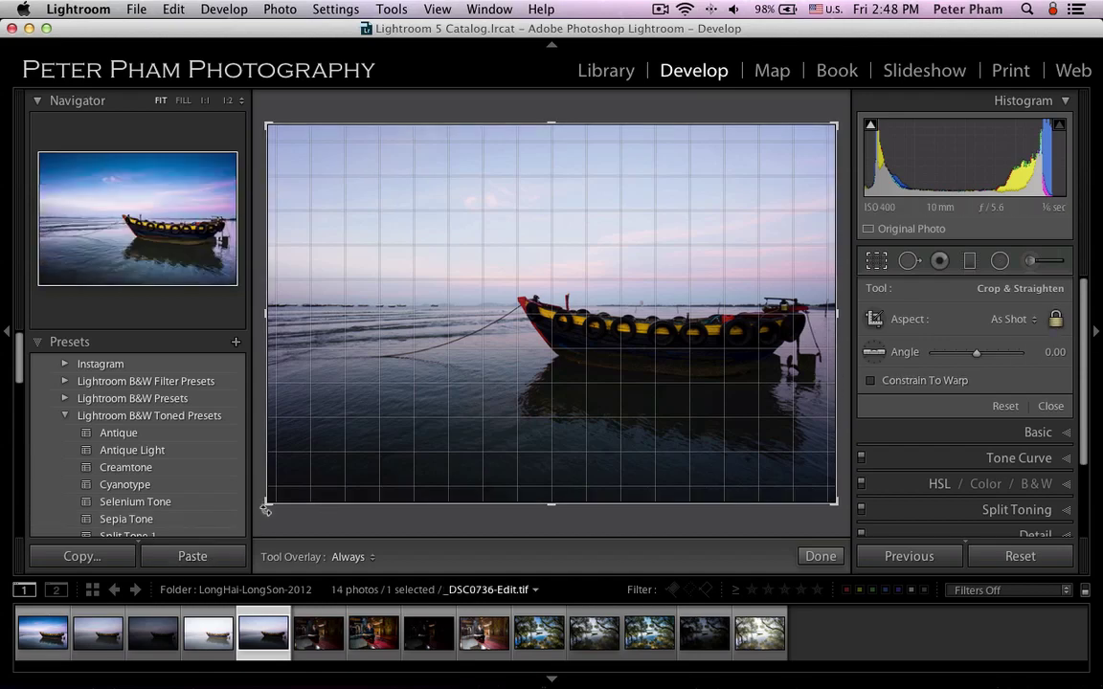
pyautogui.moveTo(268, 506); pyautogui.dragTo(282, 499)
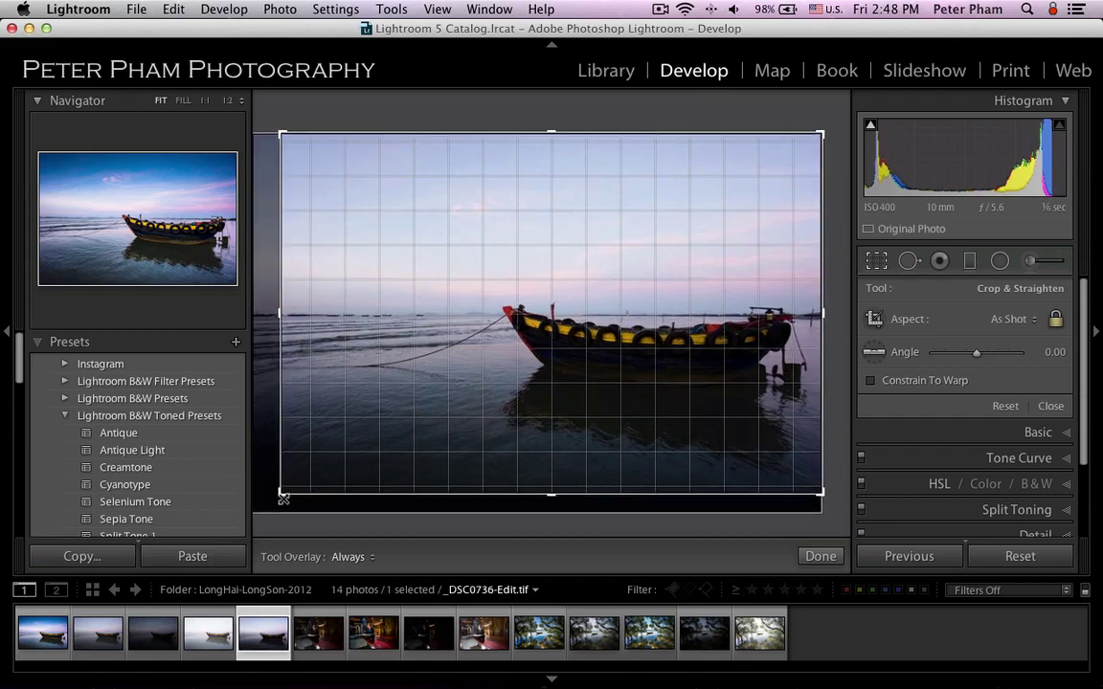
pyautogui.press('Return')
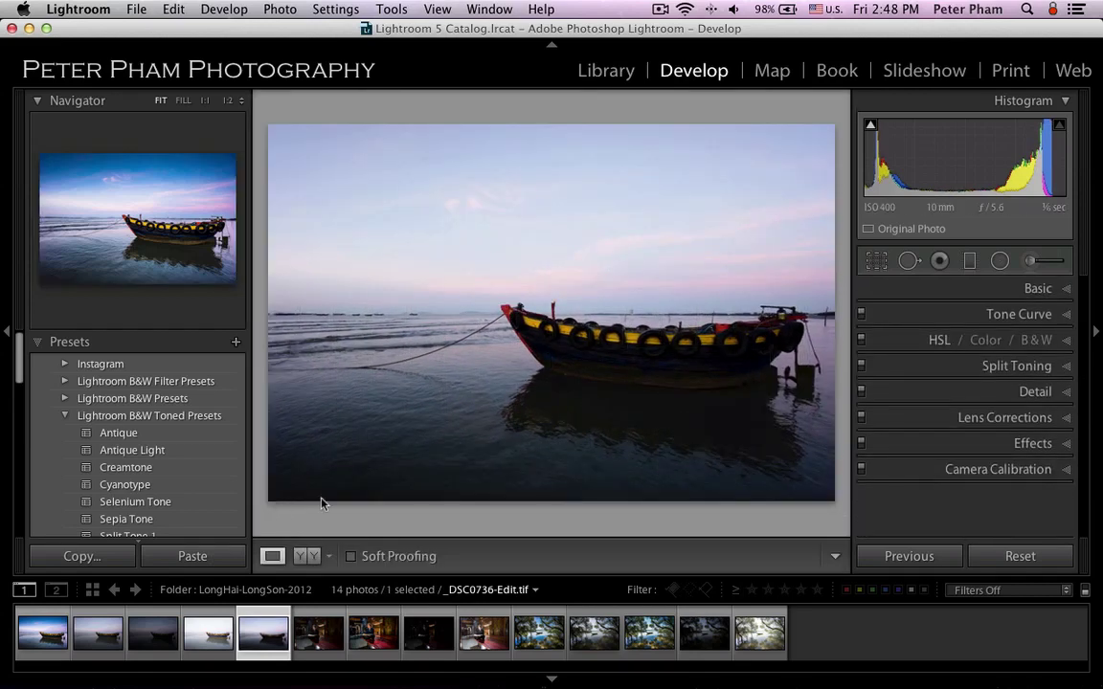
# Set Whites to +44 and Blacks to −8 using the clipping preview
pyautogui.click(1063, 290)
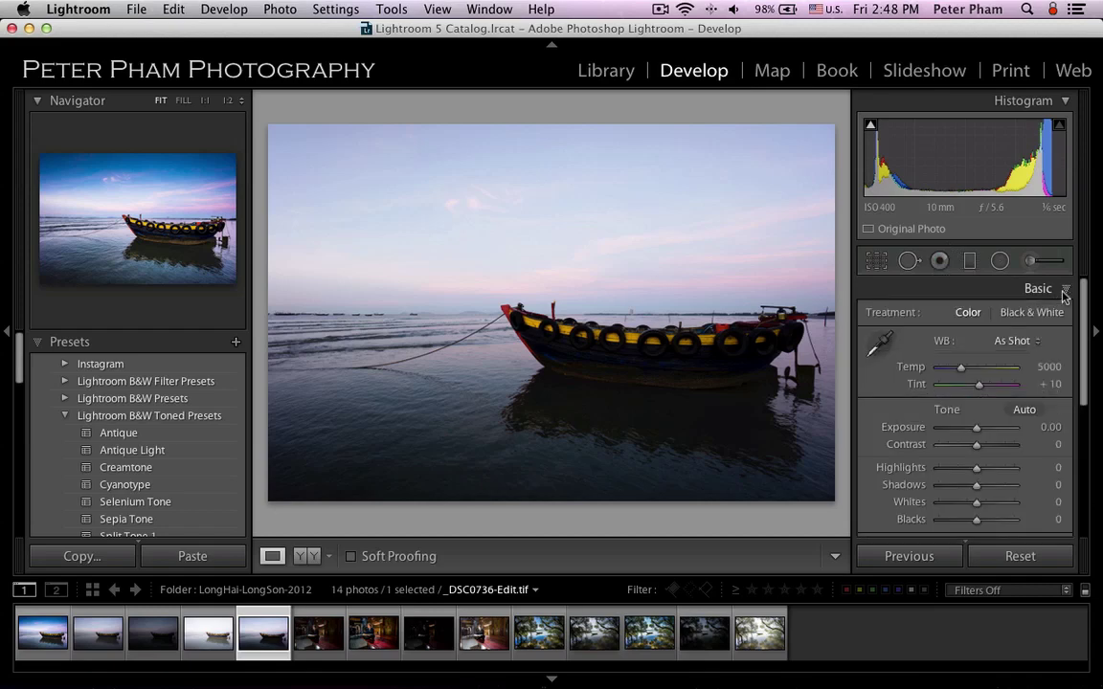
pyautogui.moveTo(1078, 320); pyautogui.dragTo(1080, 369)
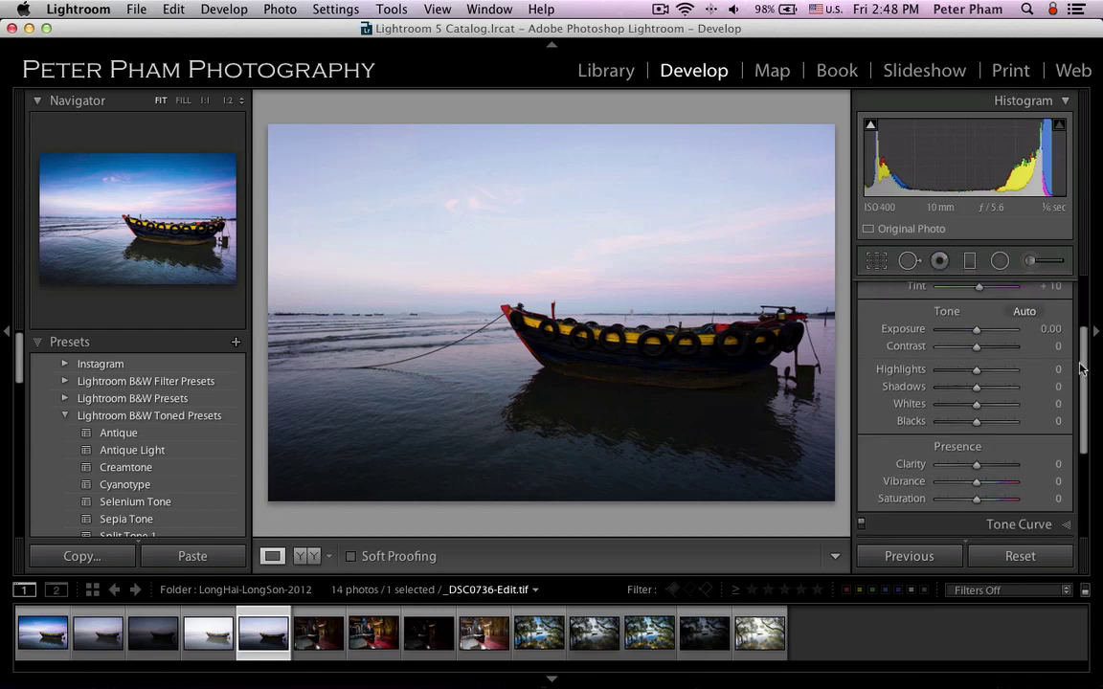
pyautogui.press('alt')
pyautogui.keyDown('alt'); pyautogui.click(976, 406); pyautogui.keyUp('alt')
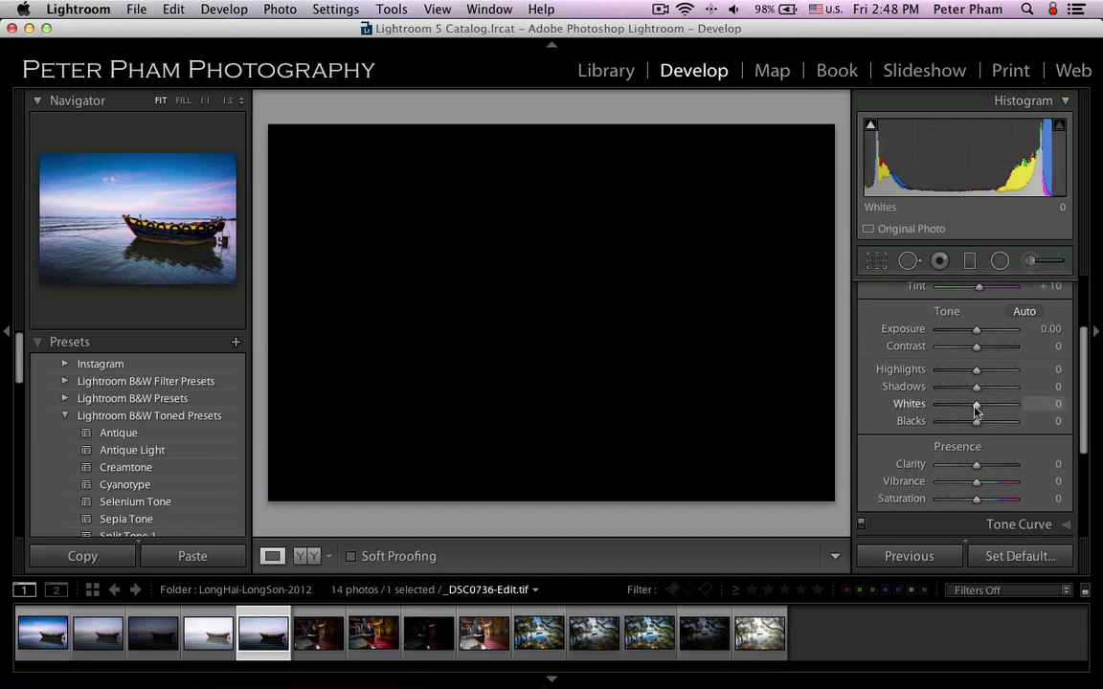
pyautogui.moveTo(976, 409); pyautogui.dragTo(995, 411)
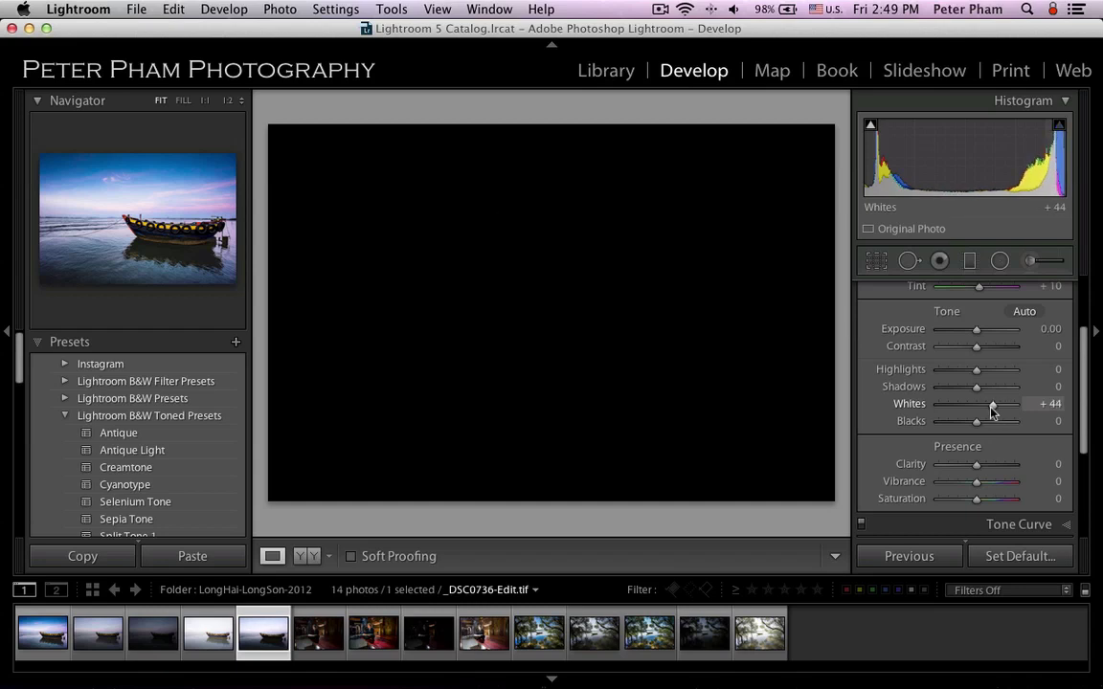
pyautogui.moveTo(993, 406); pyautogui.dragTo(975, 422)
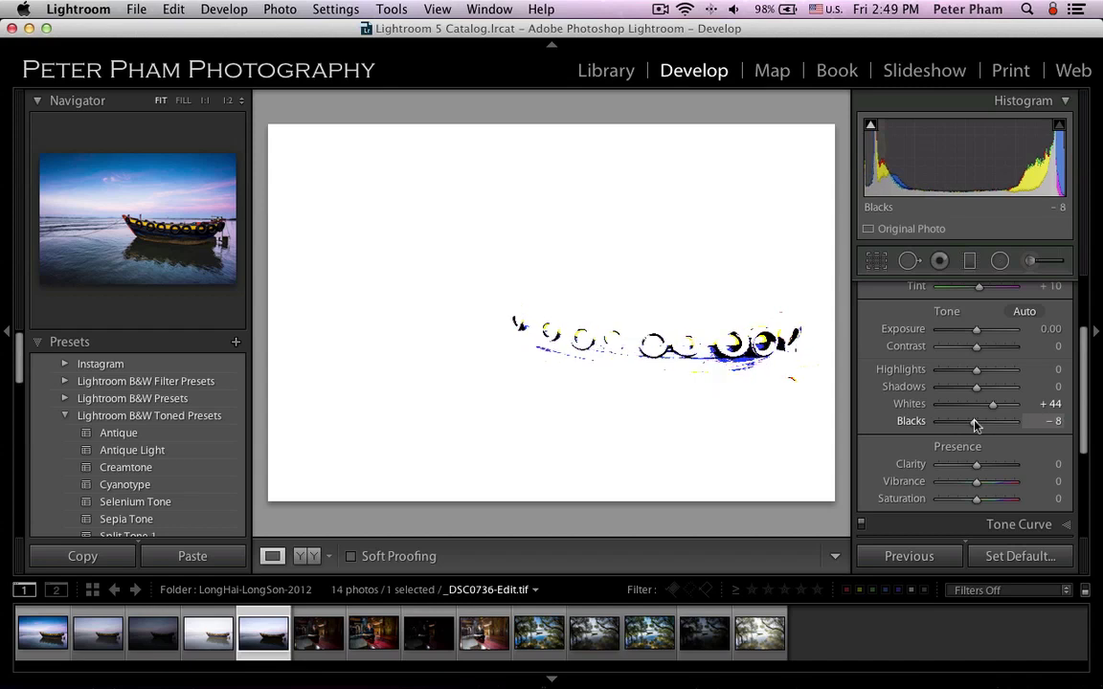
pyautogui.moveTo(976, 421); pyautogui.dragTo(976, 421)
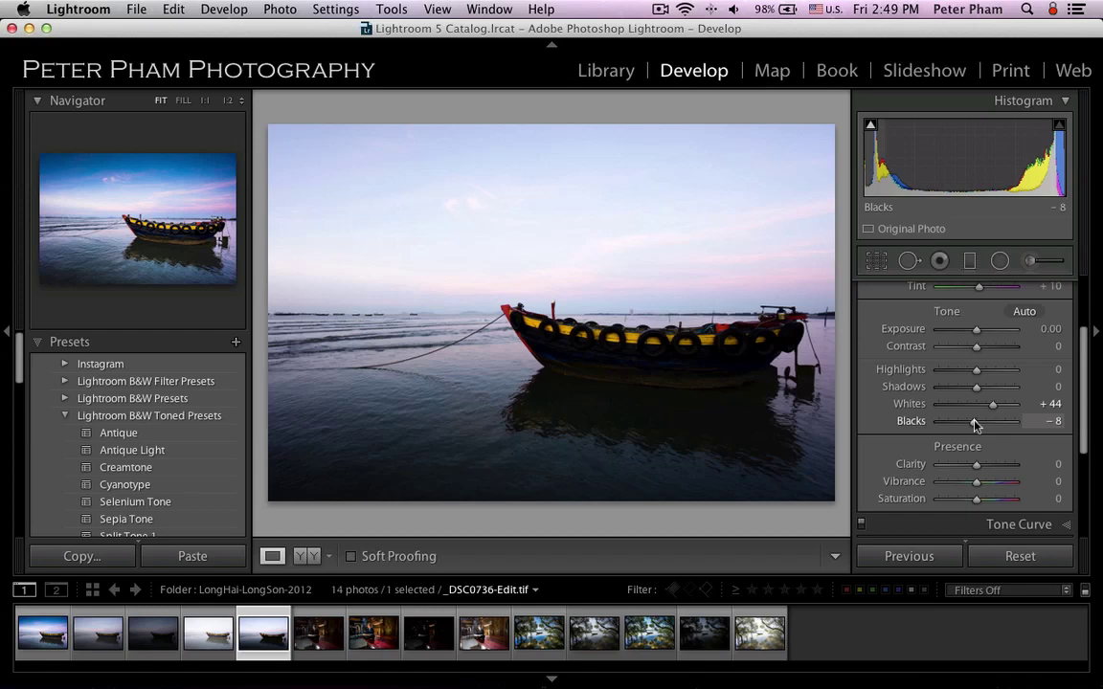
# Adjust the white balance temperature to a custom 5393
pyautogui.moveTo(1086, 393); pyautogui.dragTo(1091, 311)
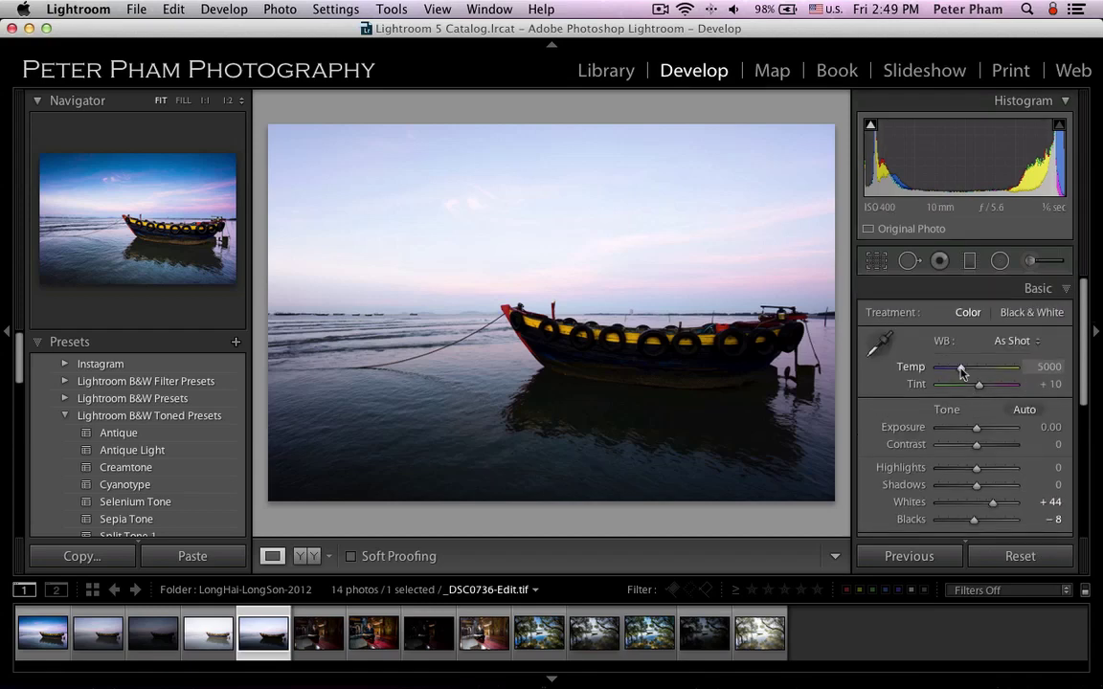
pyautogui.moveTo(961, 369); pyautogui.dragTo(954, 368)
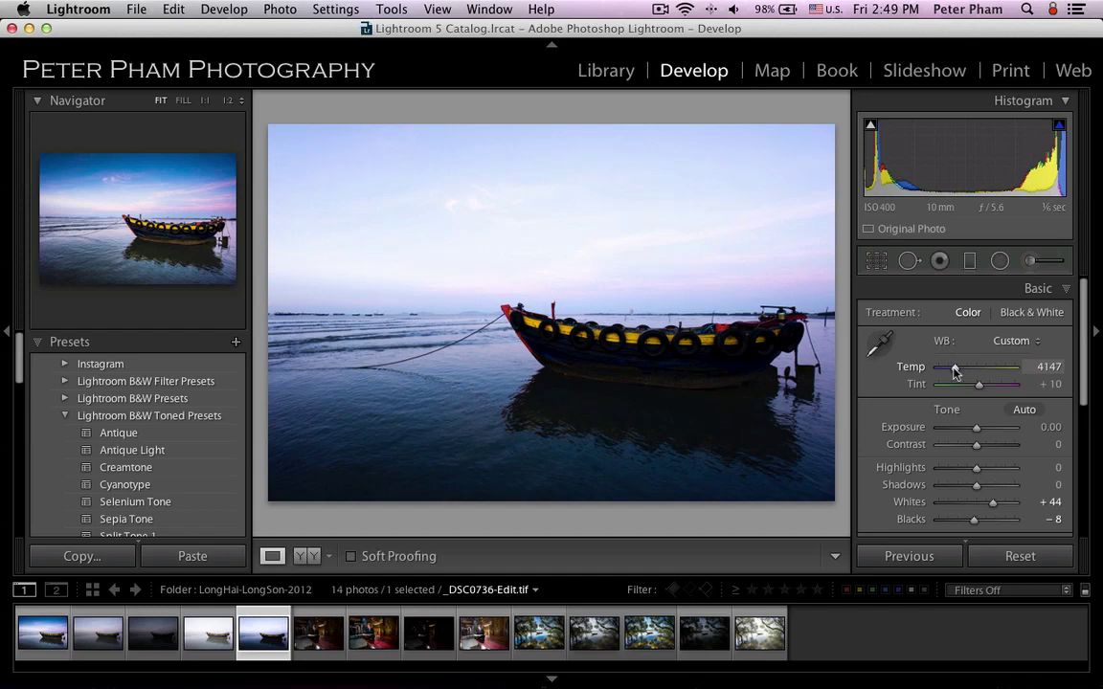
pyautogui.moveTo(955, 368); pyautogui.dragTo(961, 368)
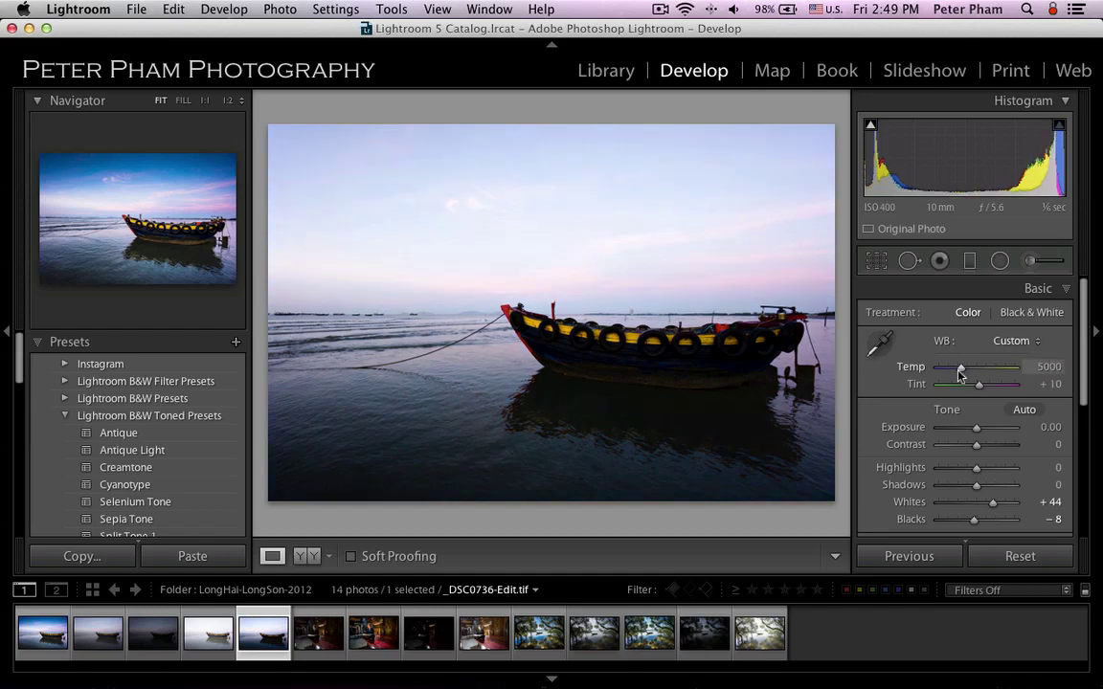
pyautogui.moveTo(961, 371); pyautogui.dragTo(963, 373)
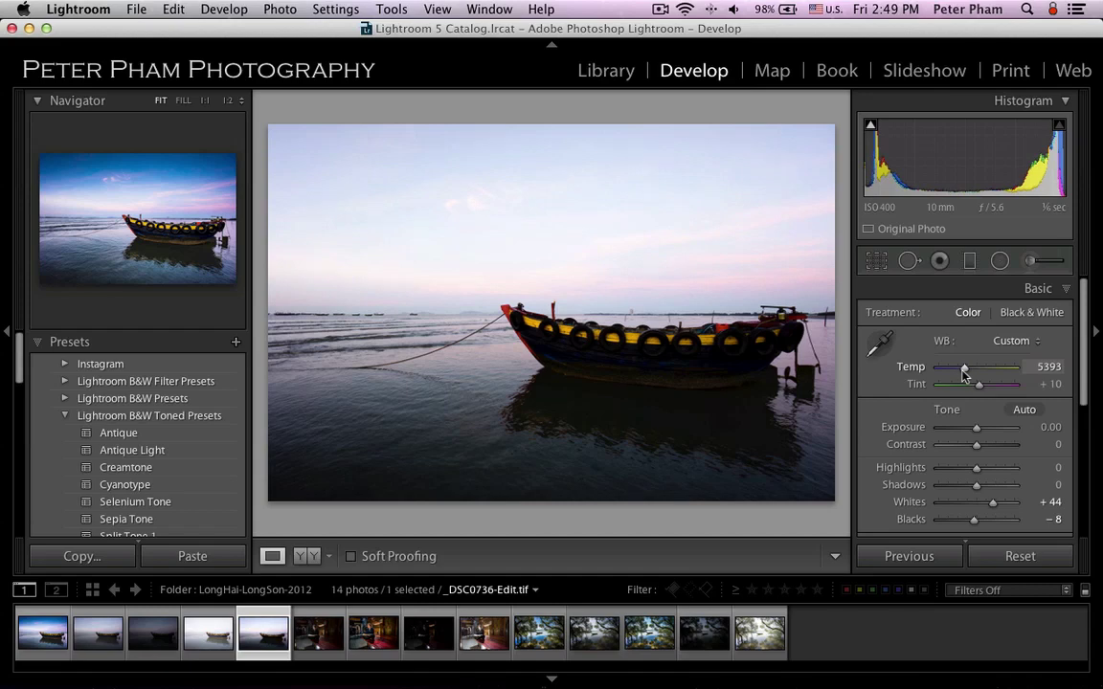
# Draw a sky-darkening graduated filter down to the boat, tilted along the horizon
pyautogui.click(971, 264)
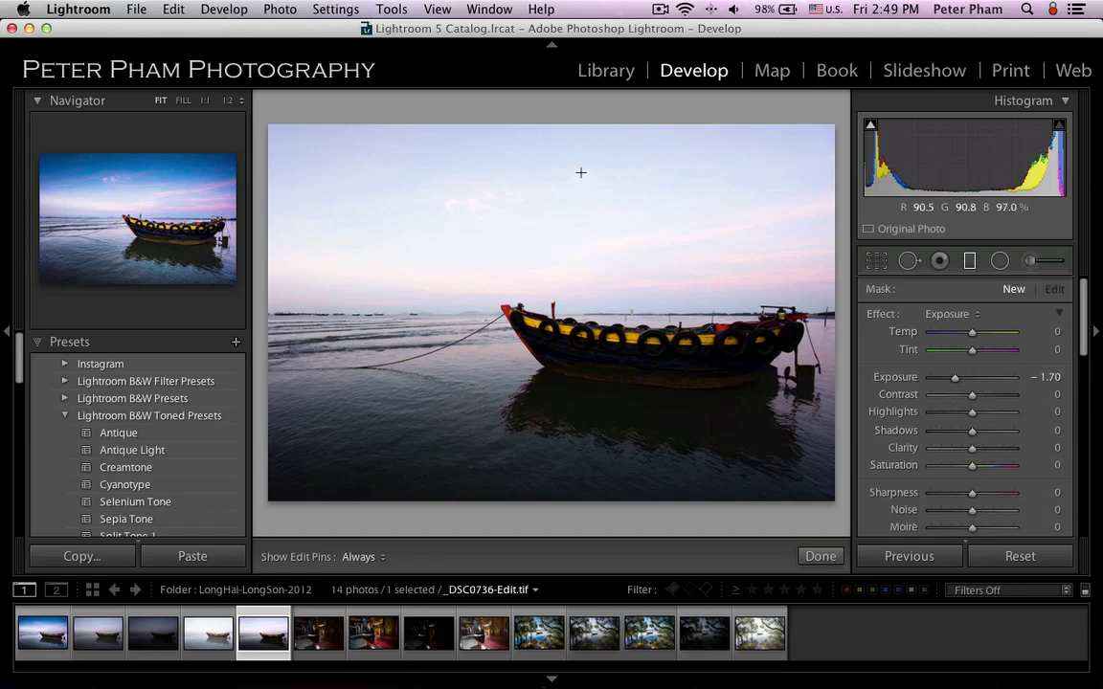
pyautogui.moveTo(586, 167); pyautogui.dragTo(596, 407)
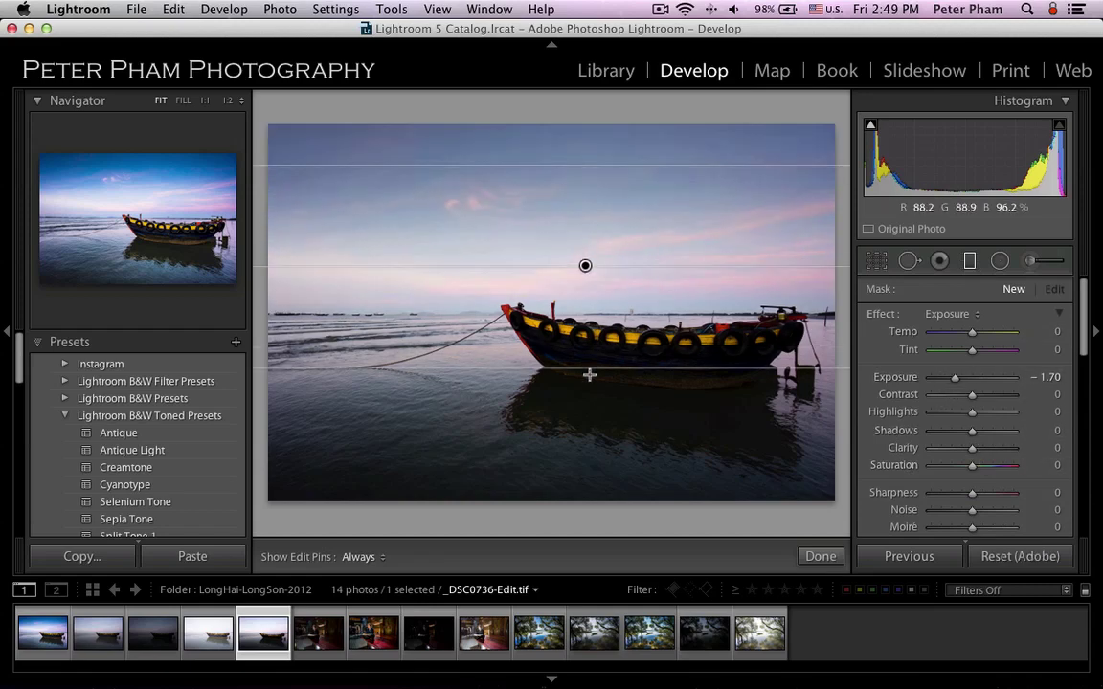
pyautogui.moveTo(597, 415); pyautogui.dragTo(599, 424)
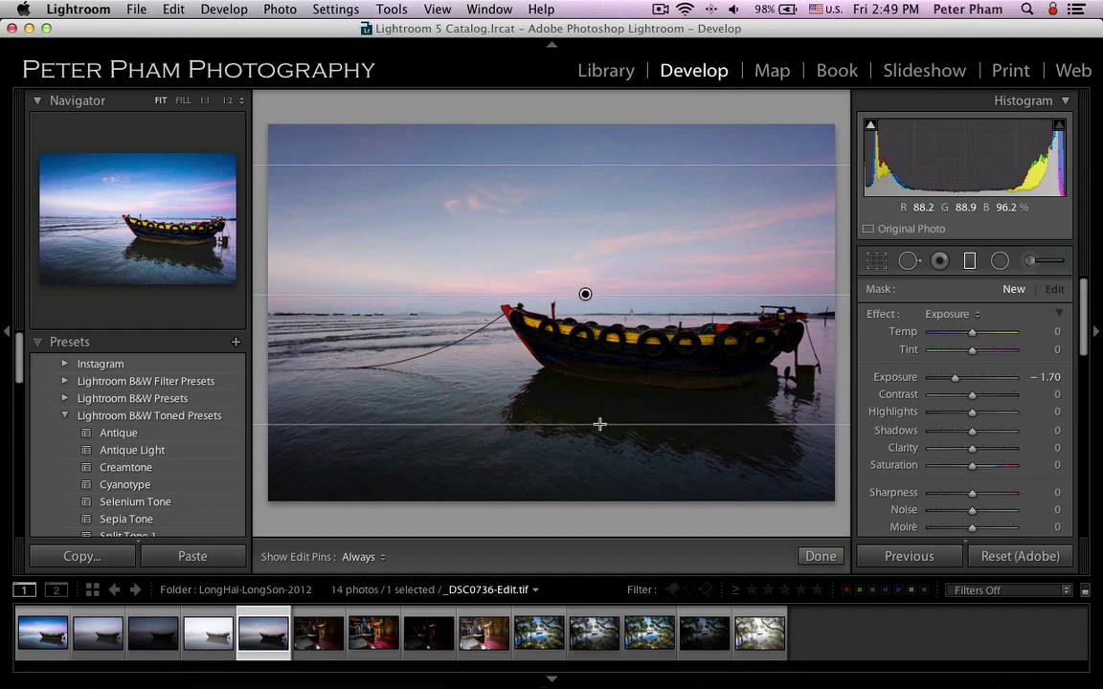
pyautogui.moveTo(637, 294); pyautogui.dragTo(636, 293)
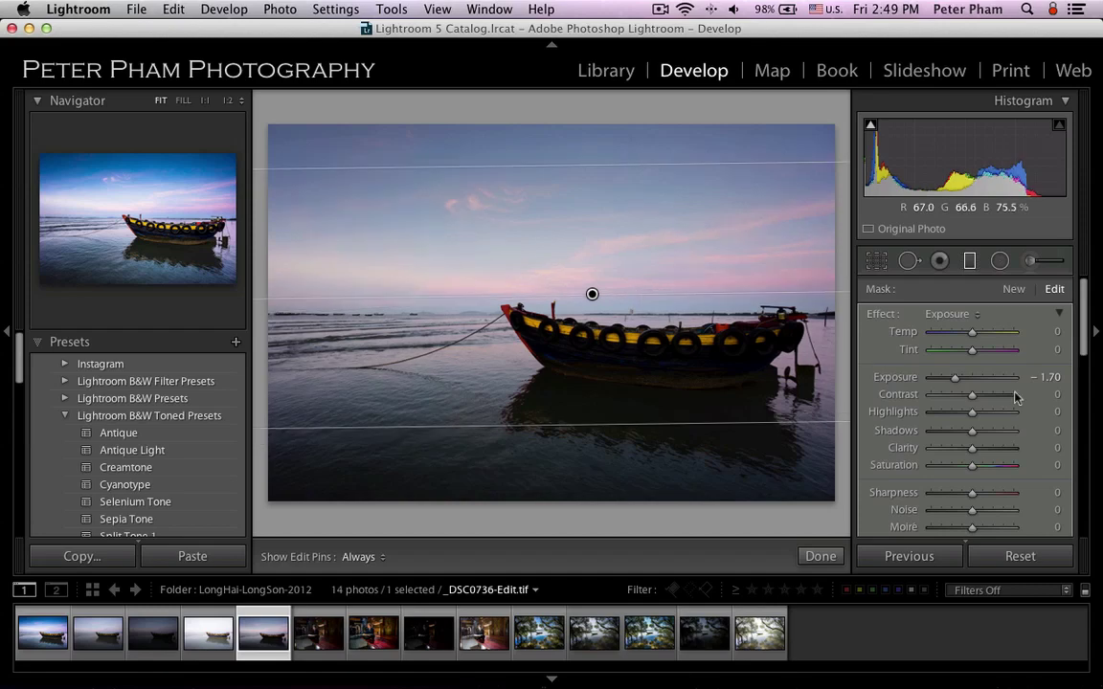
# Give the sky filter Saturation 61, Clarity 23 and Highlights −10, then close it
pyautogui.moveTo(1086, 350); pyautogui.dragTo(1085, 374)
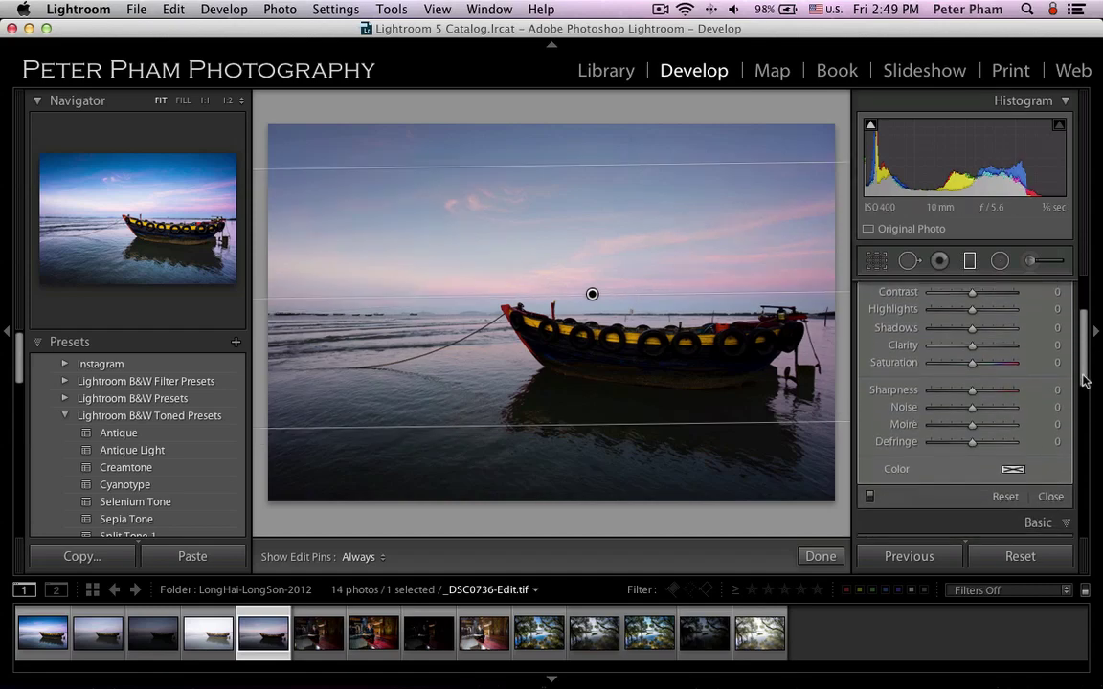
pyautogui.moveTo(973, 361); pyautogui.dragTo(997, 362)
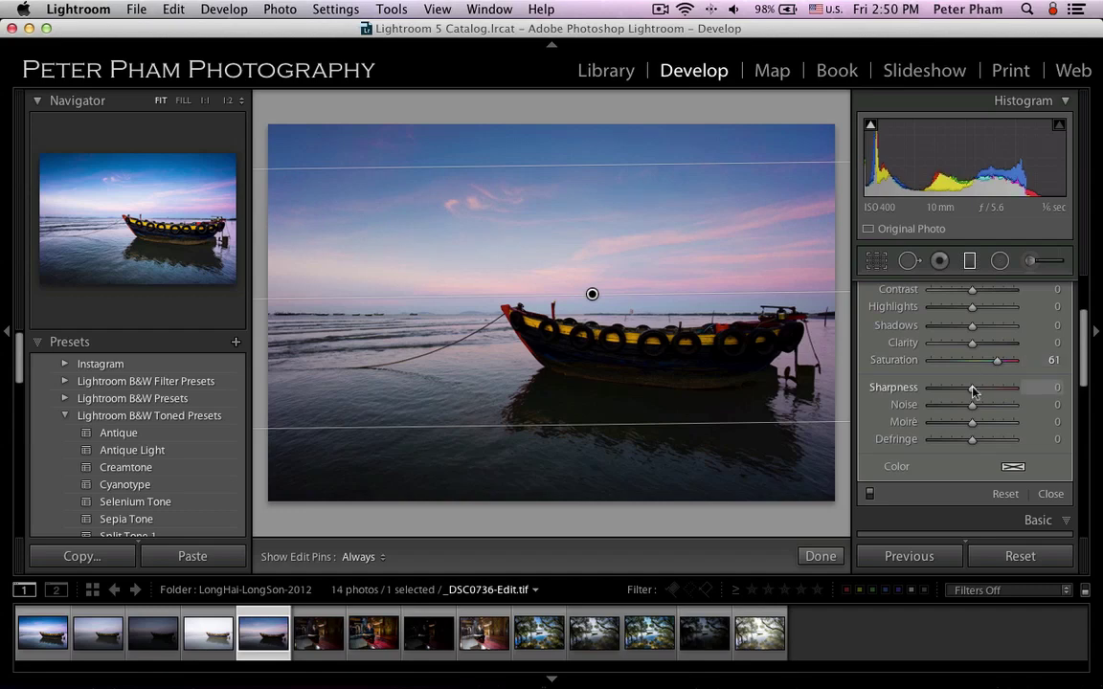
pyautogui.moveTo(975, 345); pyautogui.dragTo(984, 344)
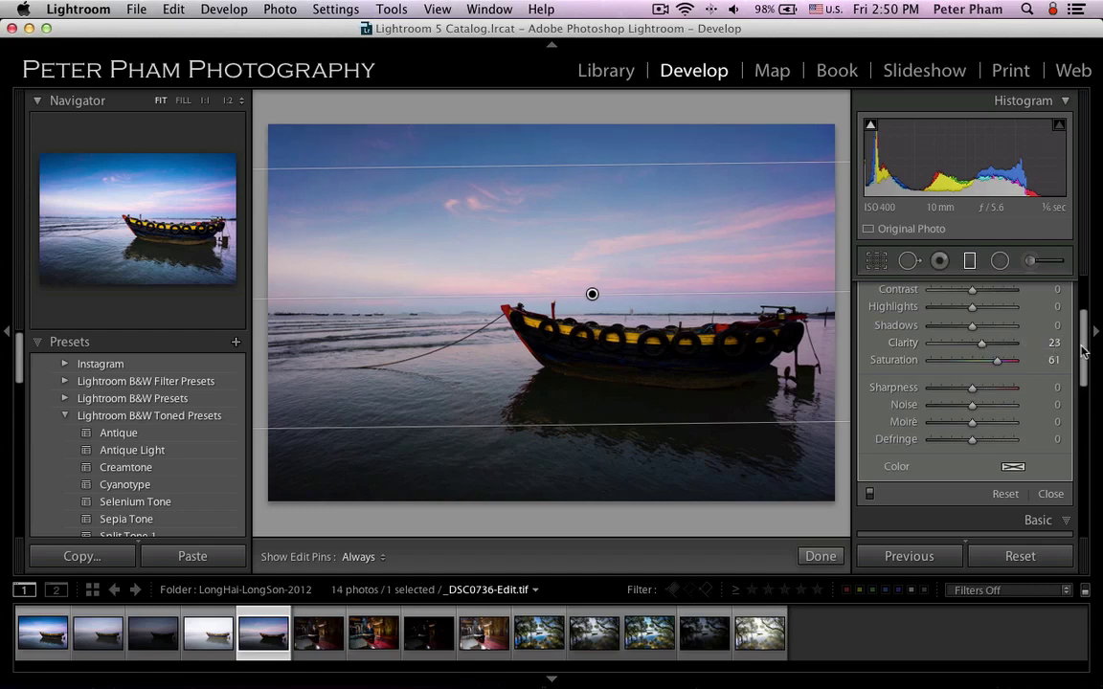
pyautogui.scroll(3, 1085, 335)
pyautogui.moveTo(1083, 330); pyautogui.dragTo(1083, 324)
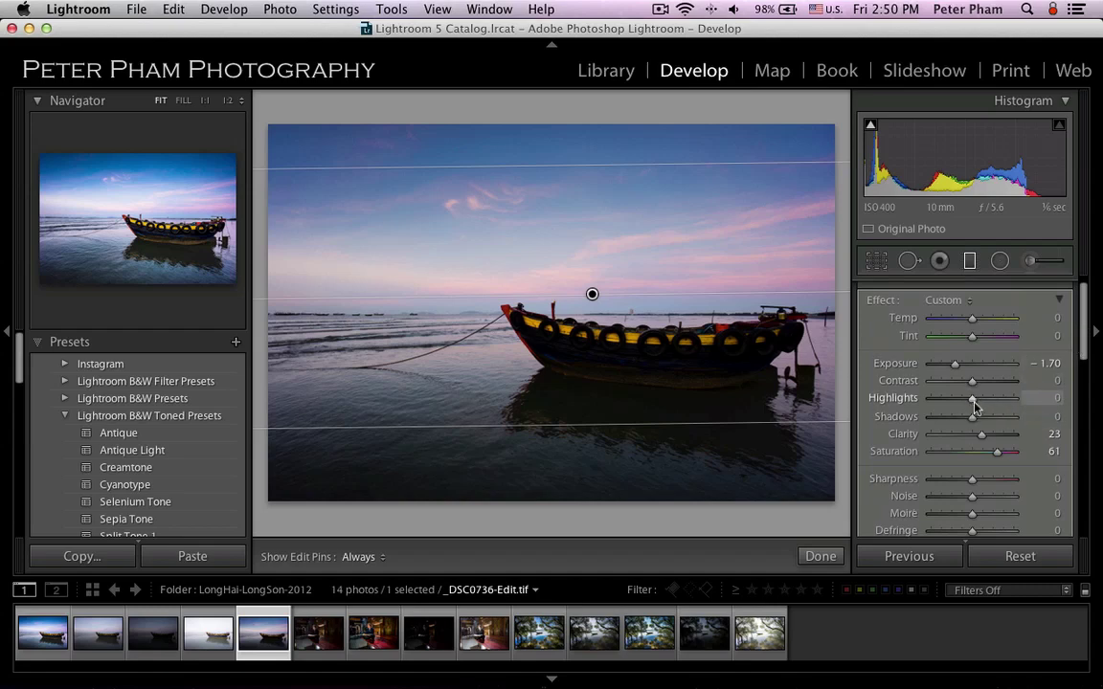
pyautogui.moveTo(974, 403); pyautogui.dragTo(971, 404)
pyautogui.scroll(-5, 1005, 411)
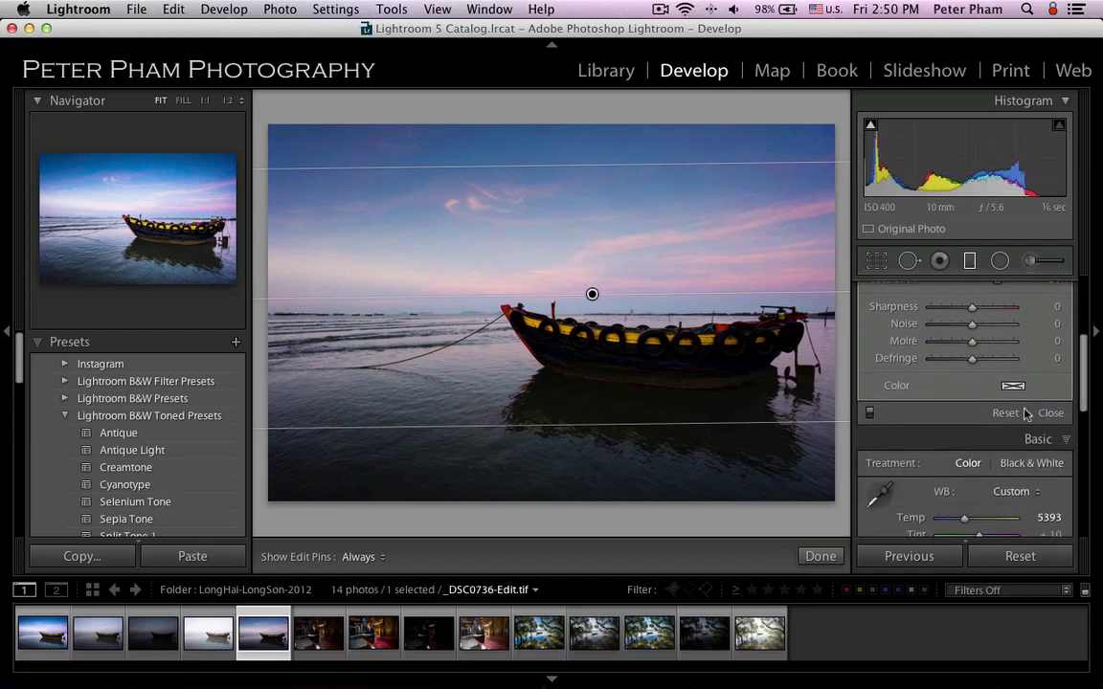
pyautogui.click(1051, 413)
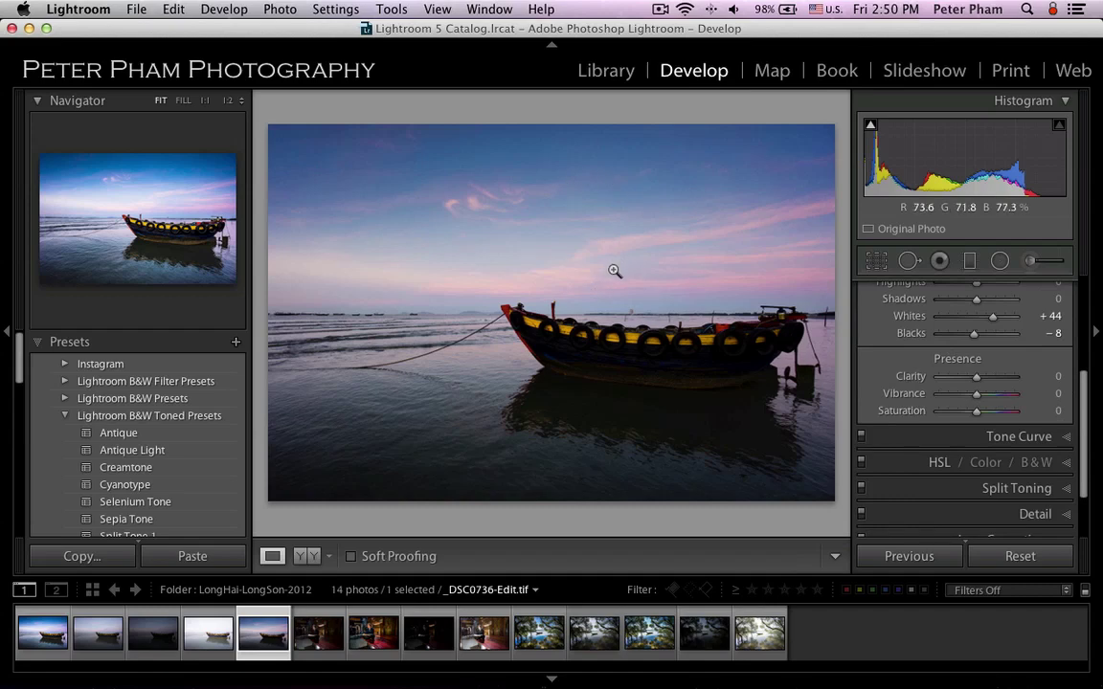
# Draw a new graduated filter over the lower photo and move it to the waterline
pyautogui.click(968, 265)
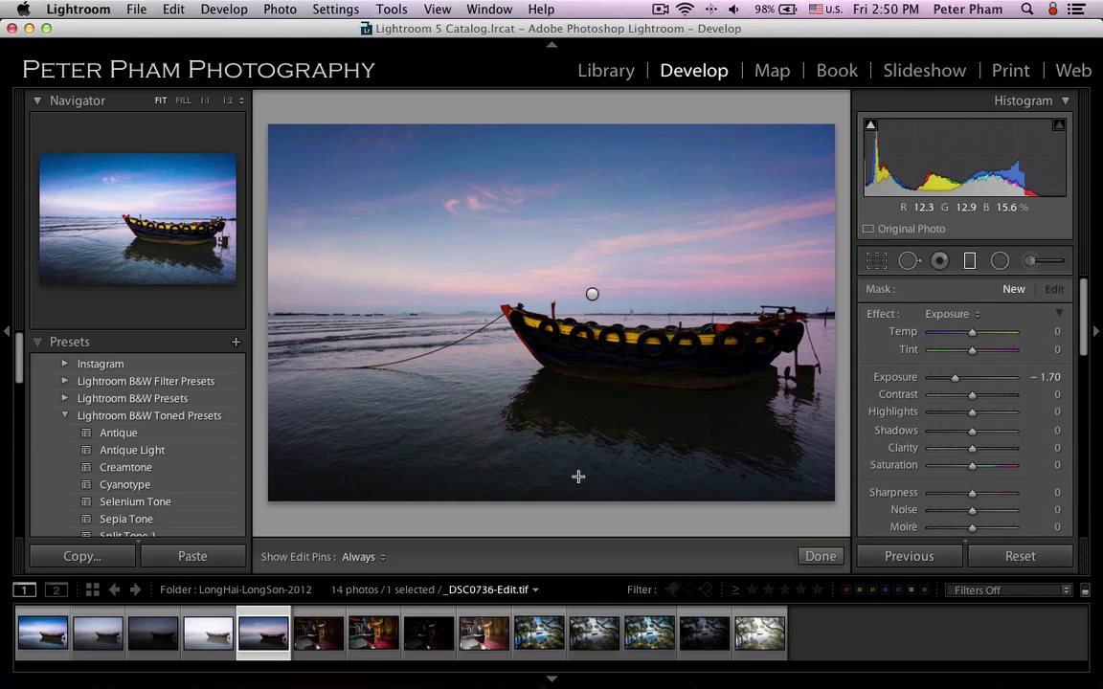
pyautogui.moveTo(578, 476); pyautogui.dragTo(594, 259)
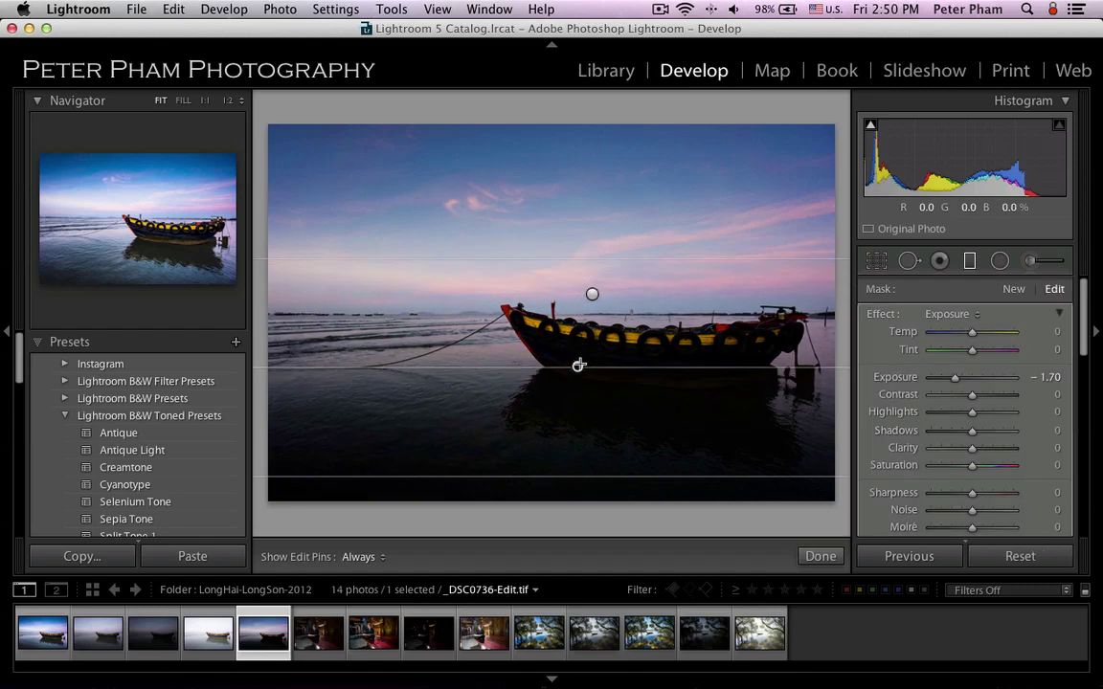
pyautogui.moveTo(577, 366); pyautogui.dragTo(577, 388)
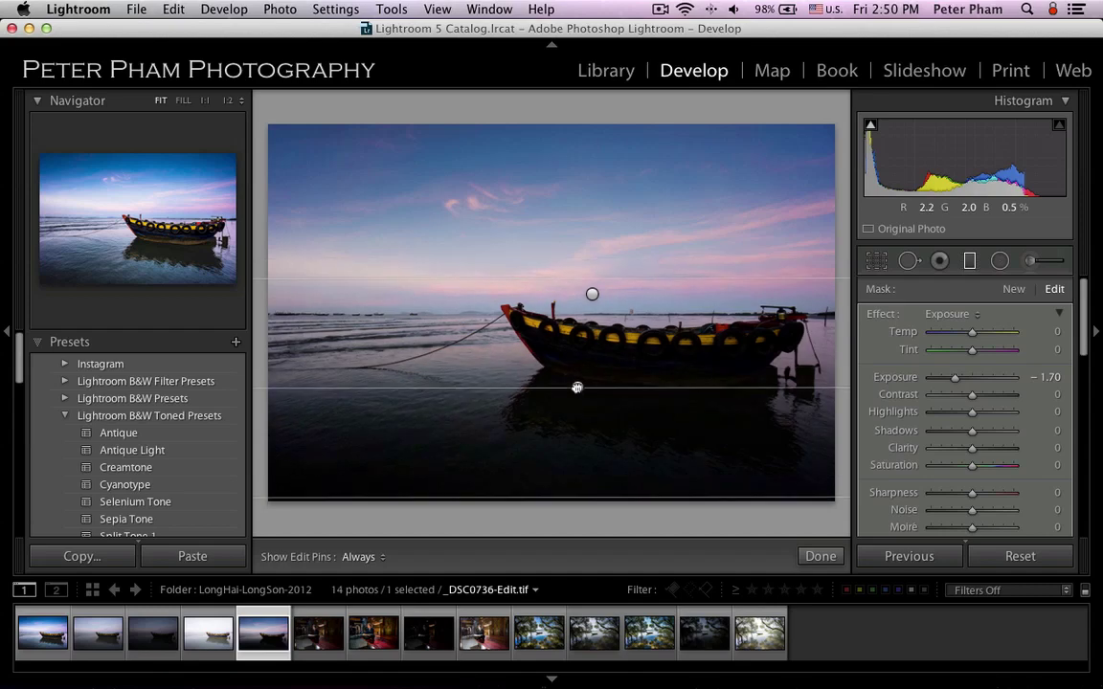
# Set the water filter to Exposure 1.18, Temp −13, Saturation 40, Clarity 15, then close it
pyautogui.moveTo(958, 379); pyautogui.dragTo(987, 385)
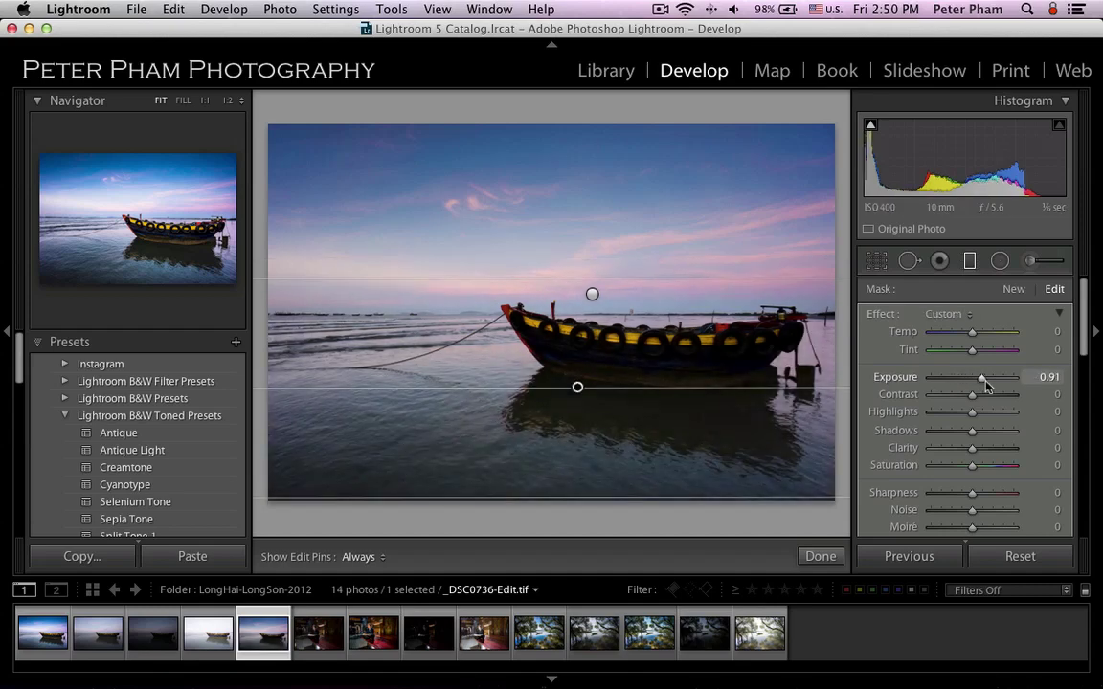
pyautogui.moveTo(986, 385); pyautogui.dragTo(989, 387)
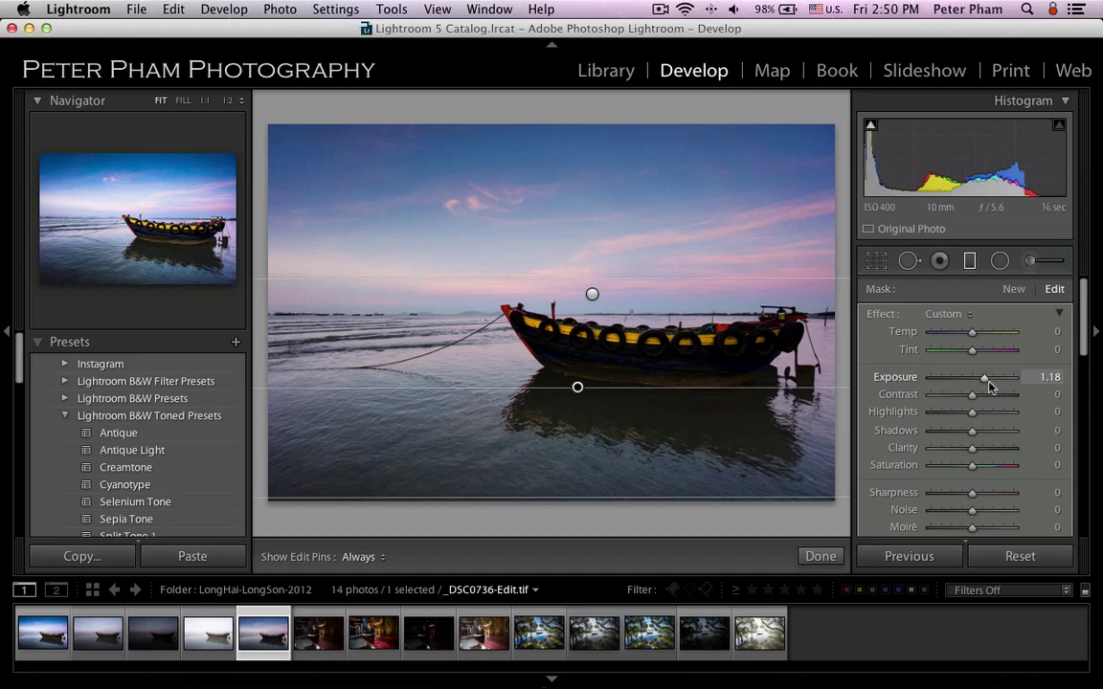
pyautogui.moveTo(972, 332); pyautogui.dragTo(970, 333)
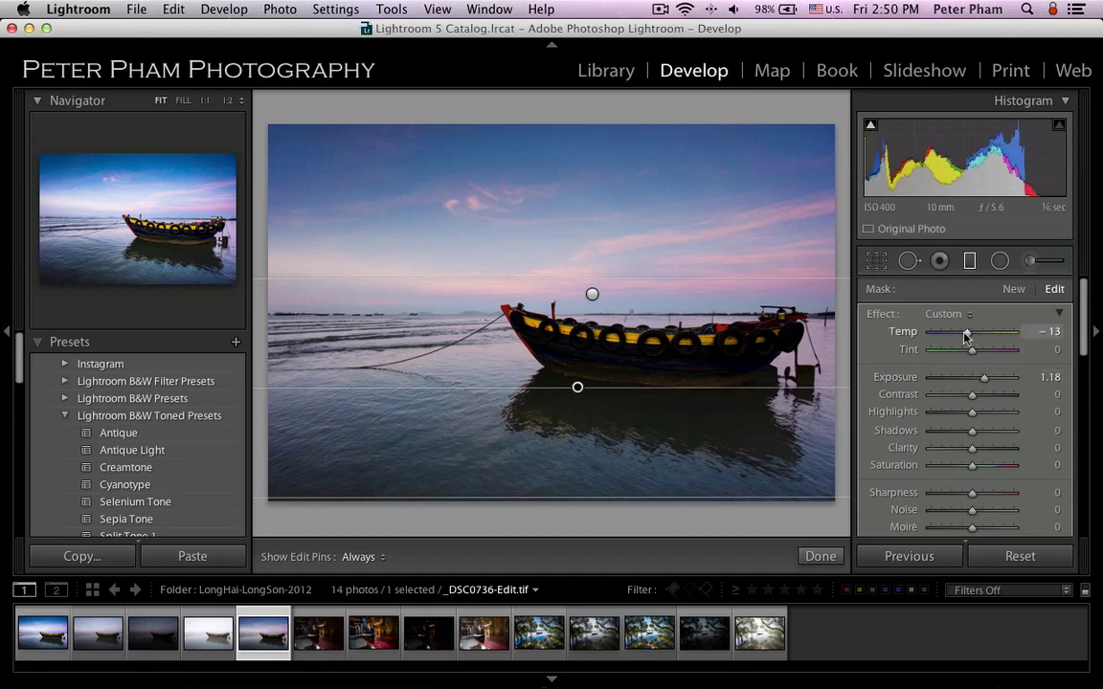
pyautogui.moveTo(1085, 345)
pyautogui.mouseDown()
pyautogui.moveTo(1085, 388)
pyautogui.moveTo(1085, 376)
pyautogui.mouseUp()
pyautogui.moveTo(972, 356); pyautogui.dragTo(991, 361)
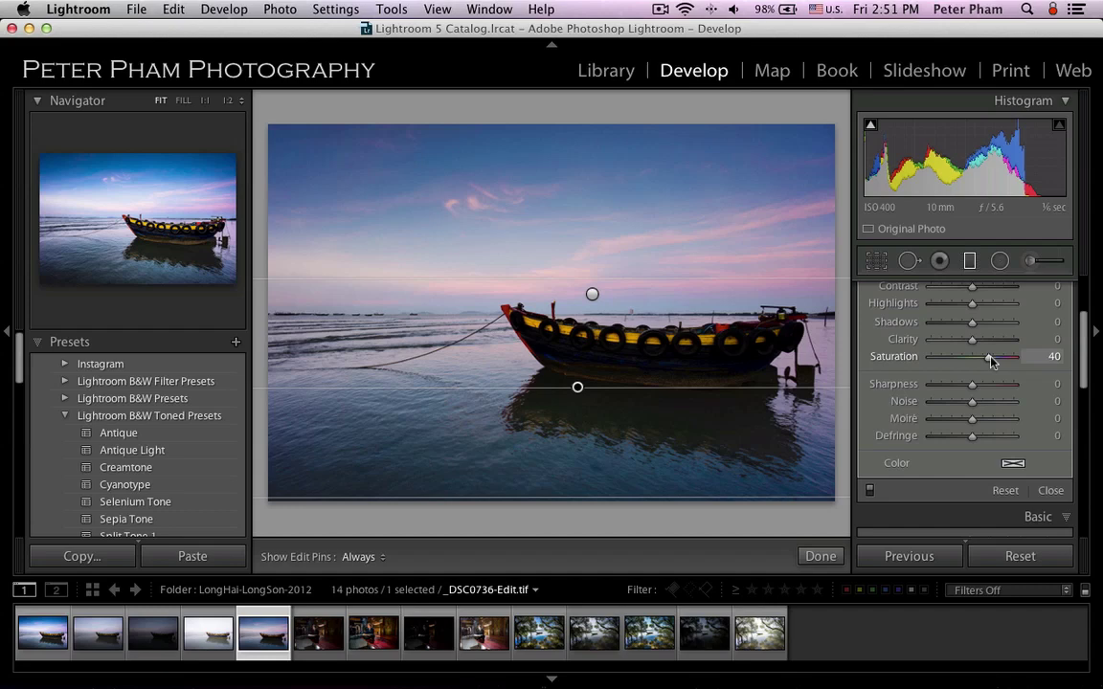
pyautogui.moveTo(972, 340); pyautogui.dragTo(986, 343)
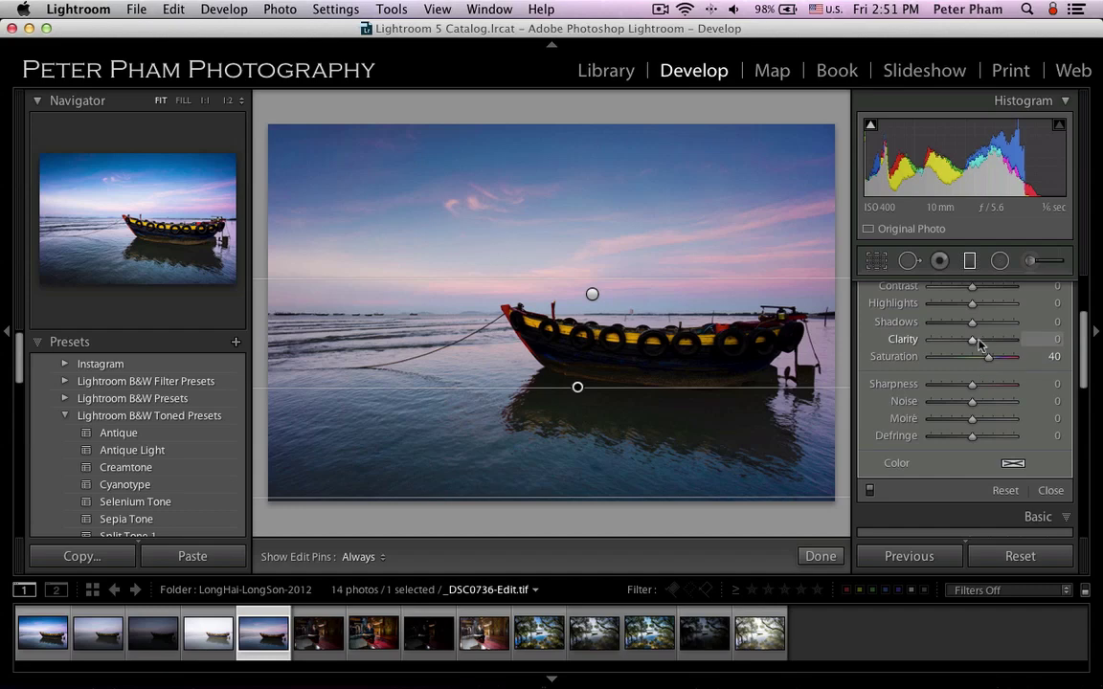
pyautogui.click(1050, 490)
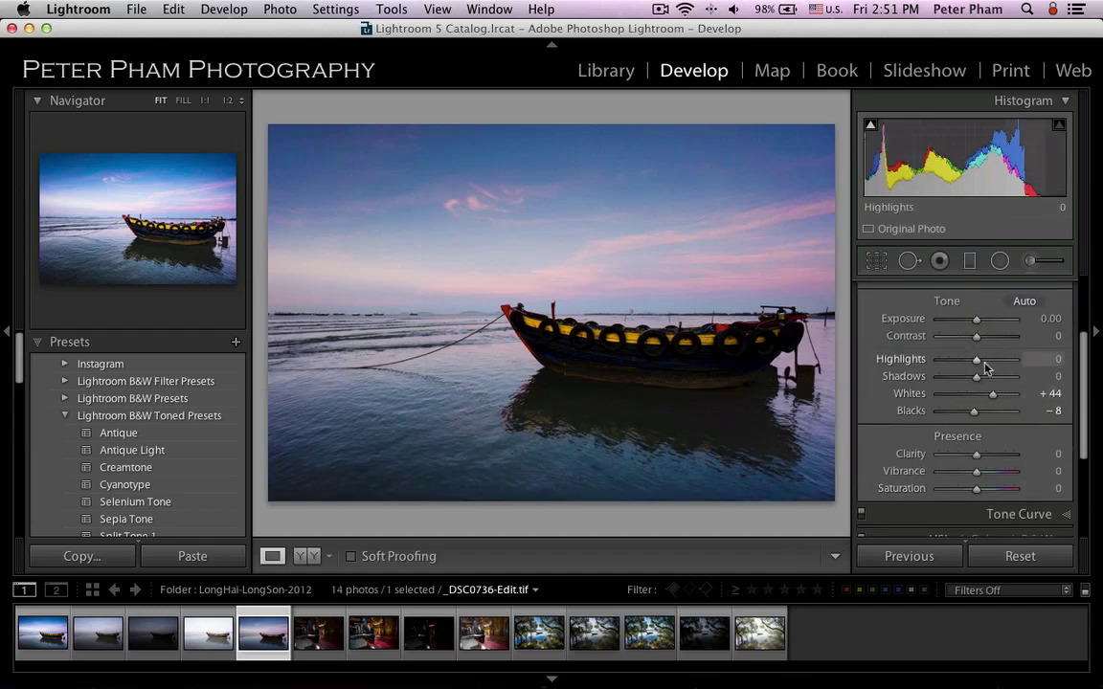
# Start an adjustment brush edit on the boat at Exposure 0.96, toggling the edit pins
pyautogui.click(1030, 261)
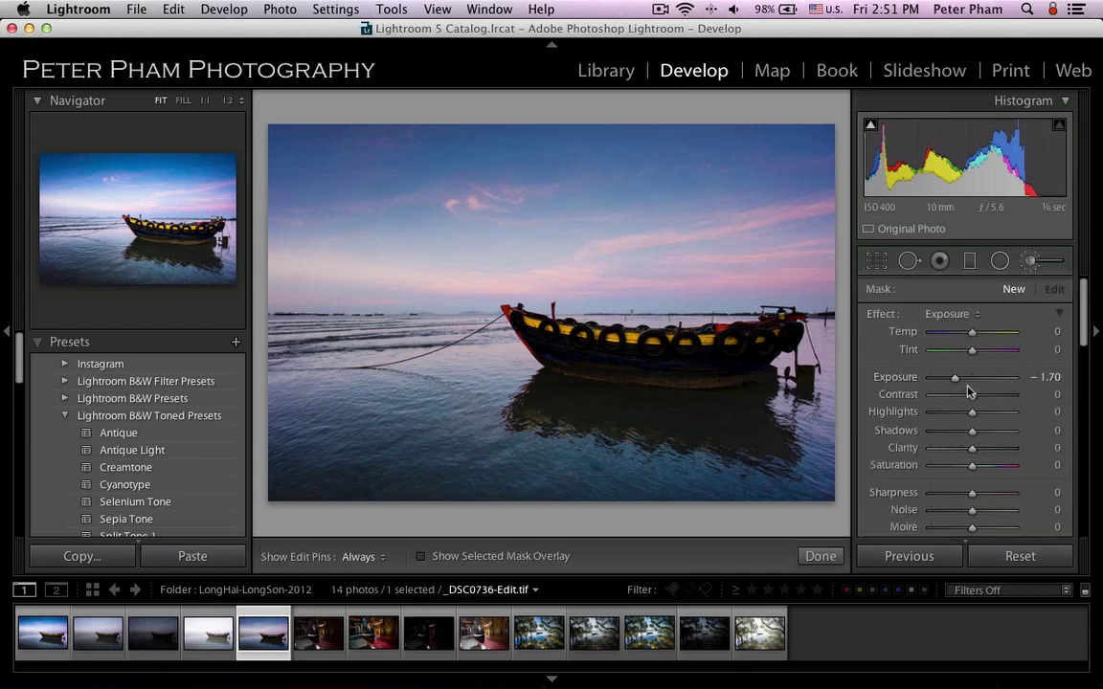
pyautogui.moveTo(966, 382); pyautogui.dragTo(981, 381)
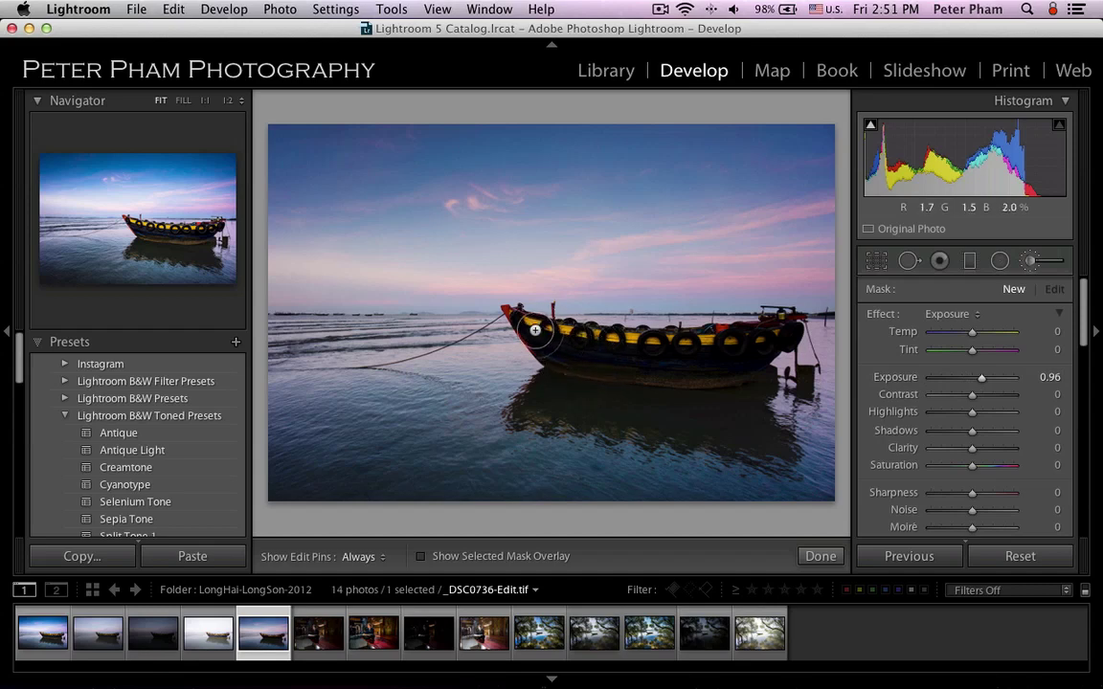
pyautogui.press('h')
pyautogui.press('h')
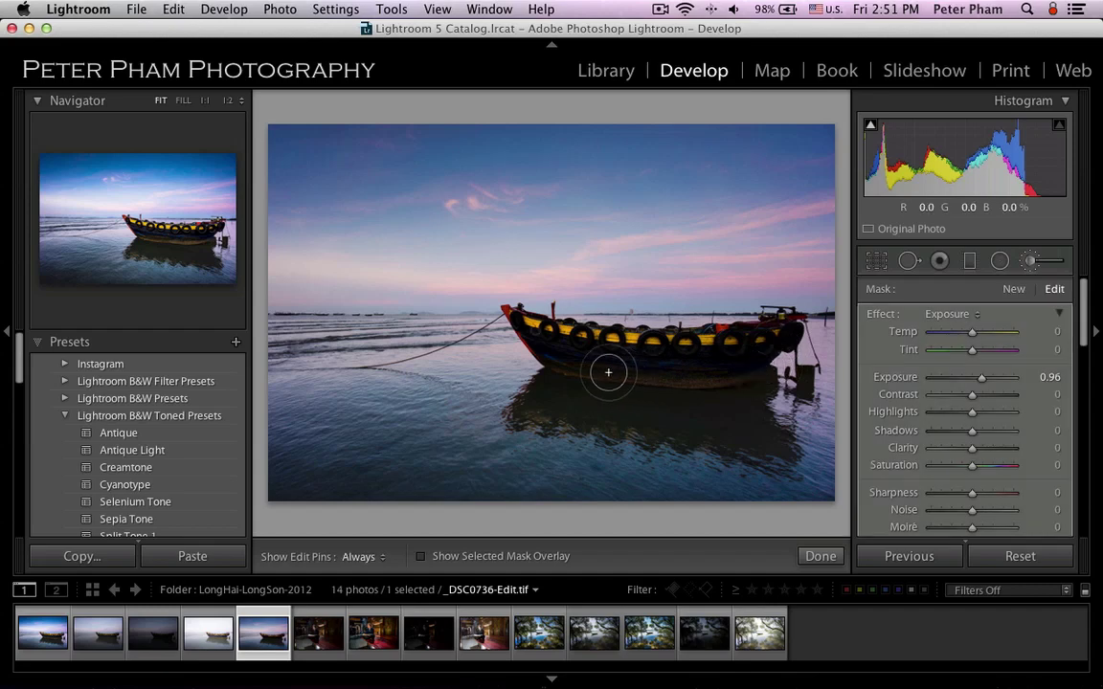
pyautogui.press('h')
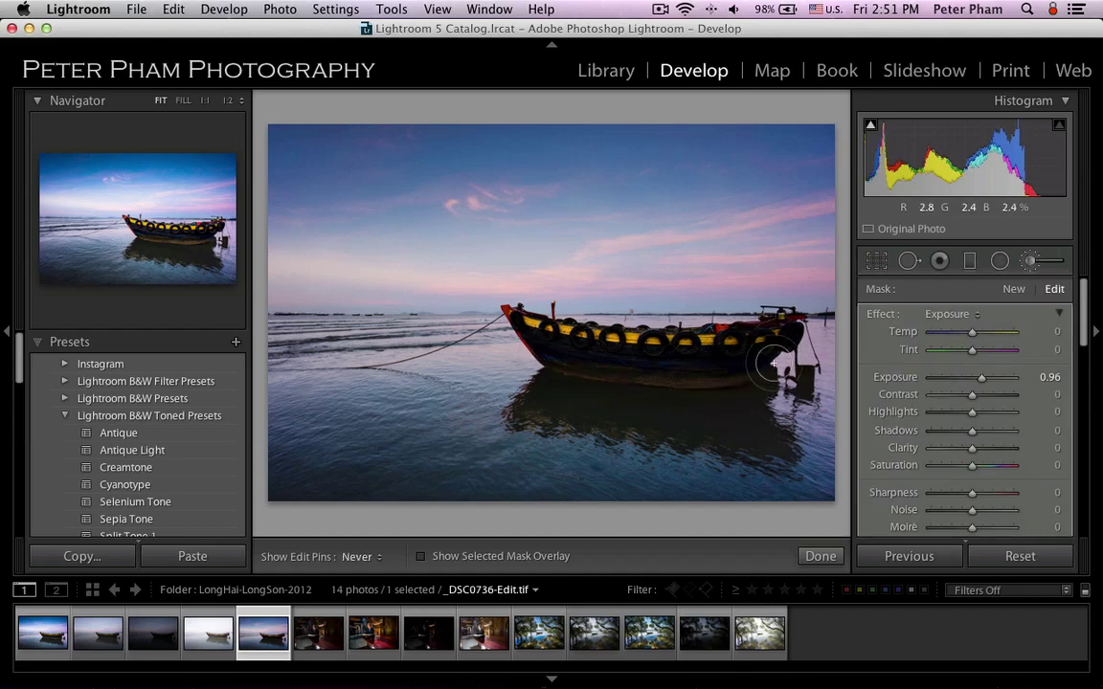
pyautogui.press('h')
# Raise the boat brush mask's Exposure to 1.37 with the edit pins hidden
pyautogui.press('h')
pyautogui.press('h')
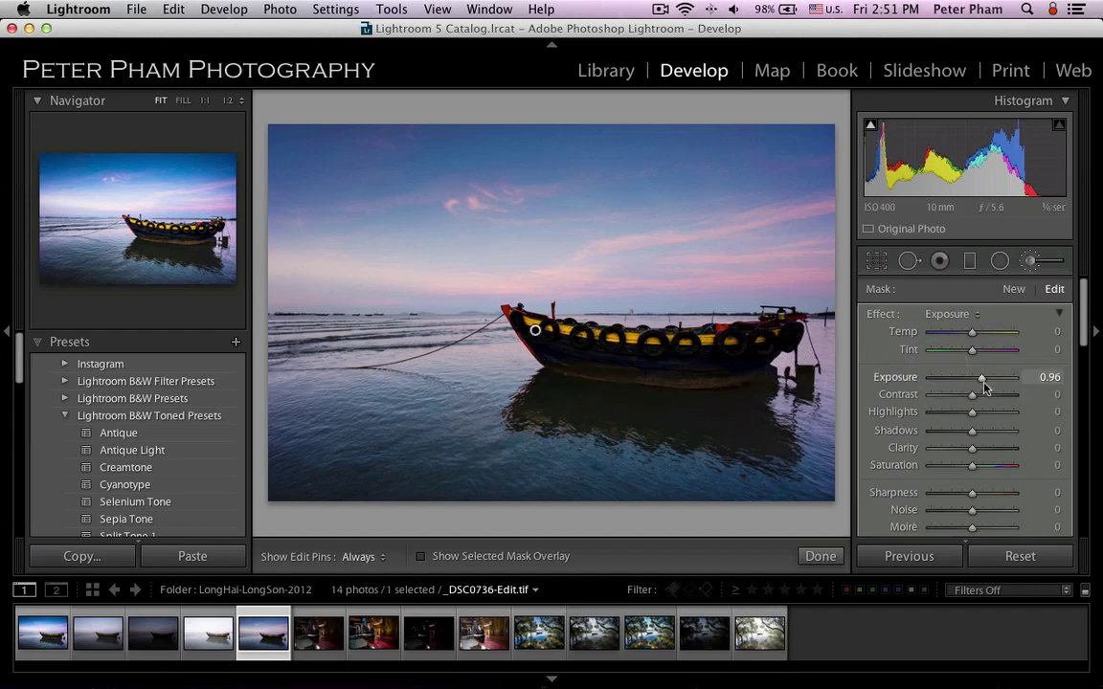
pyautogui.moveTo(983, 379); pyautogui.dragTo(989, 384)
pyautogui.press('h')
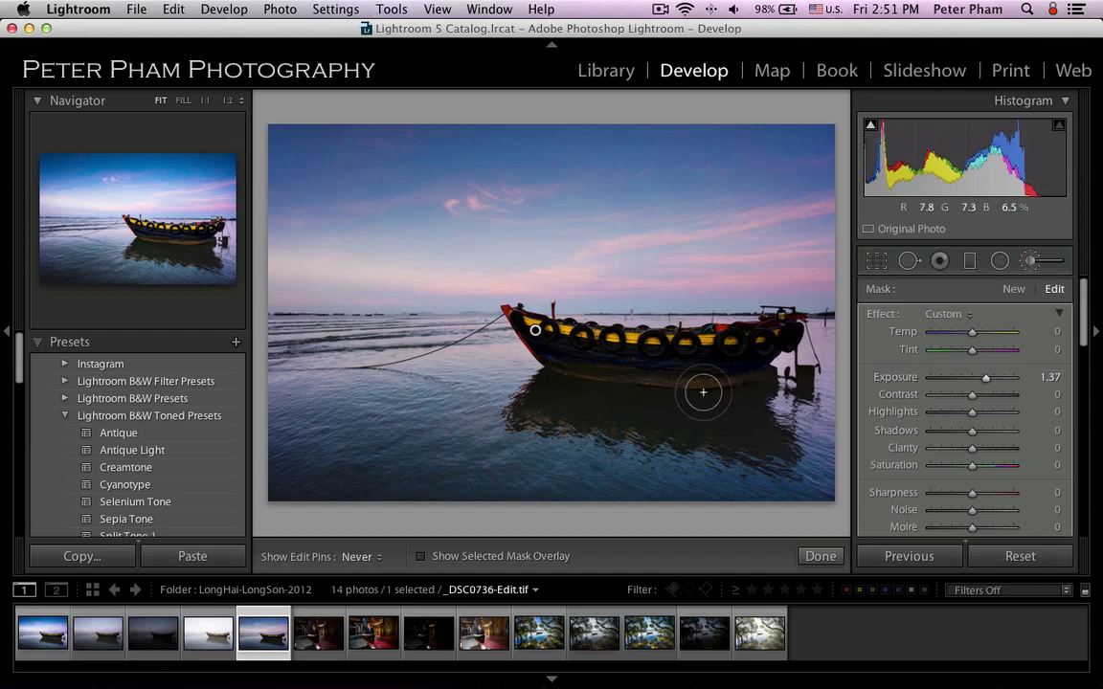
pyautogui.press('h')
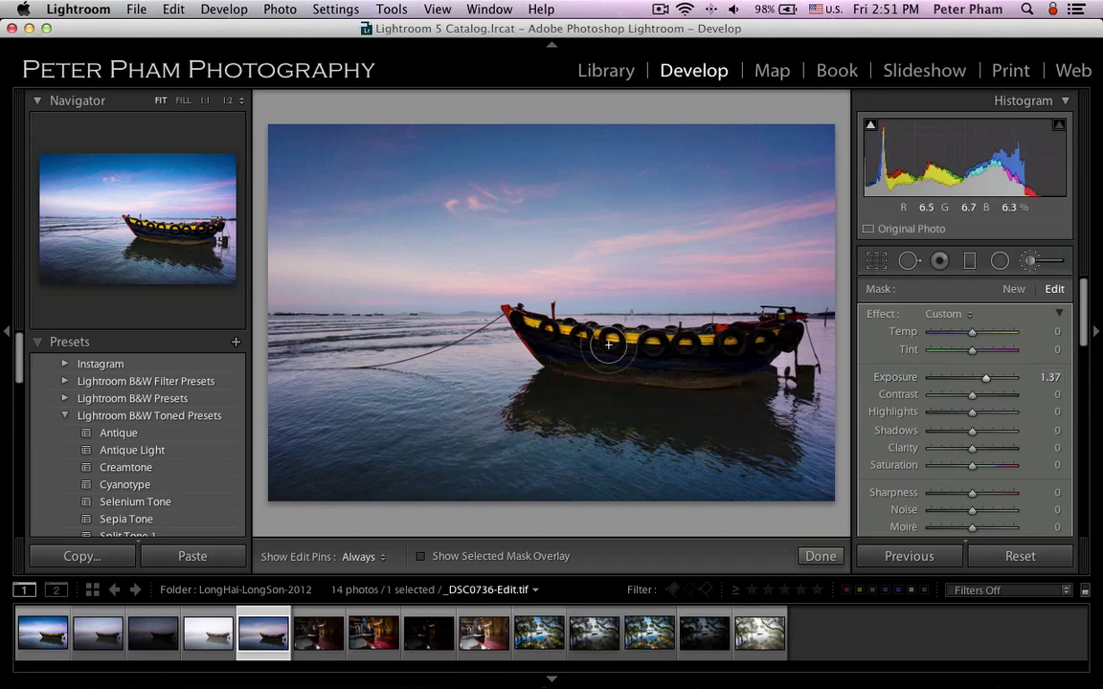
pyautogui.press('h')
pyautogui.press('h')
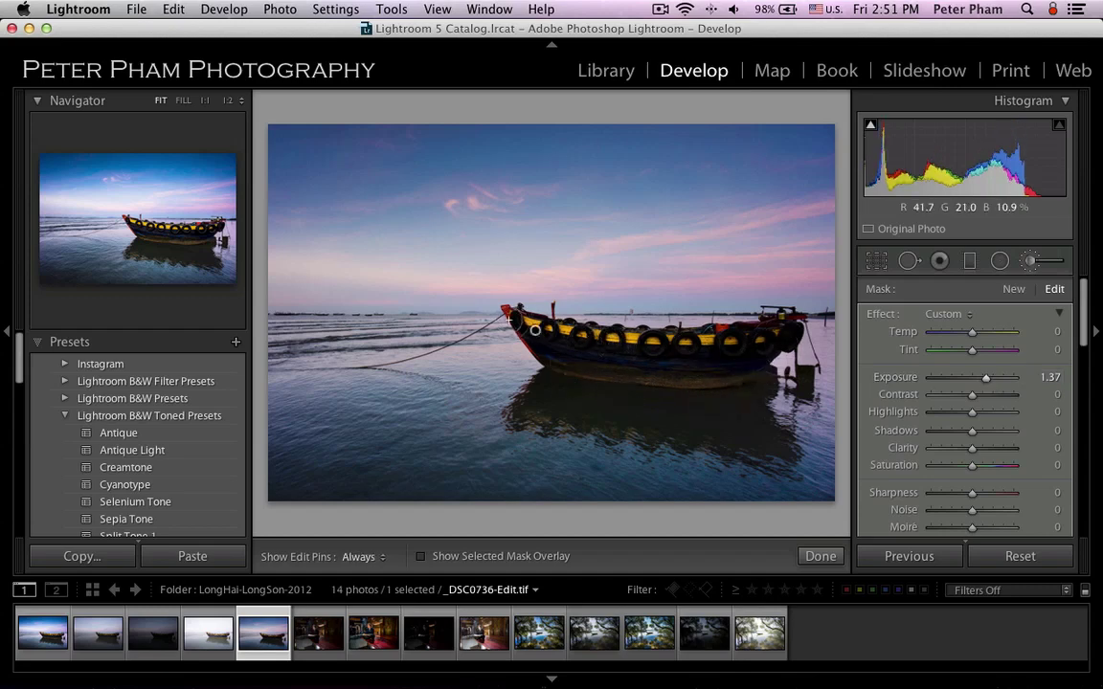
pyautogui.press('h')
pyautogui.press('h')
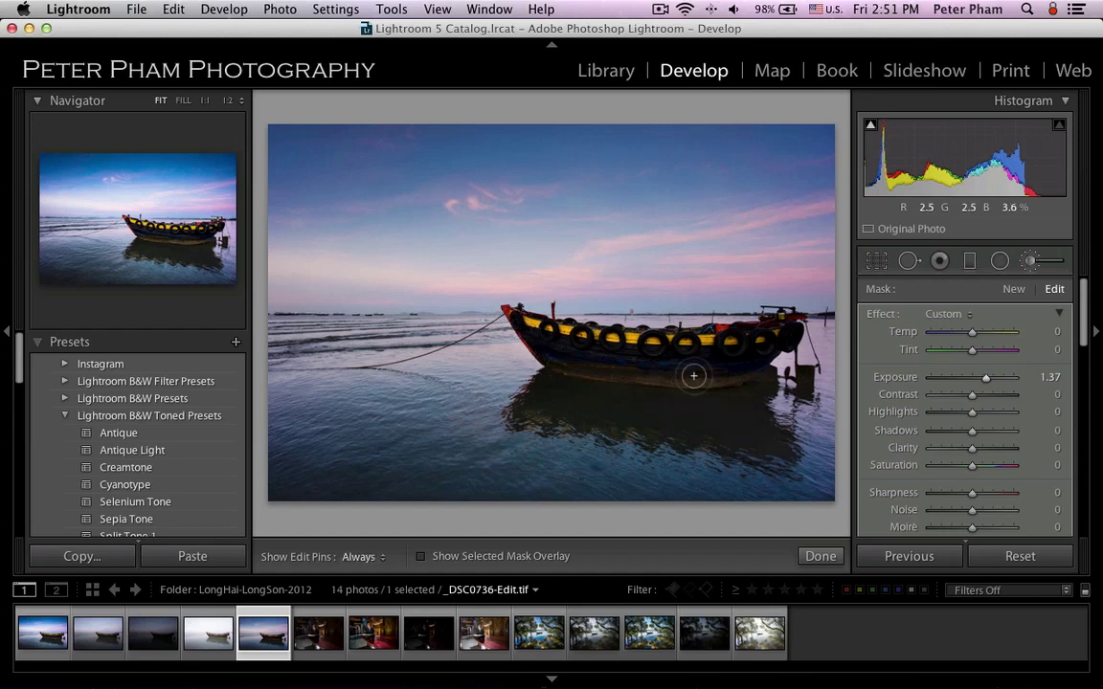
pyautogui.press('h')
pyautogui.press('h')
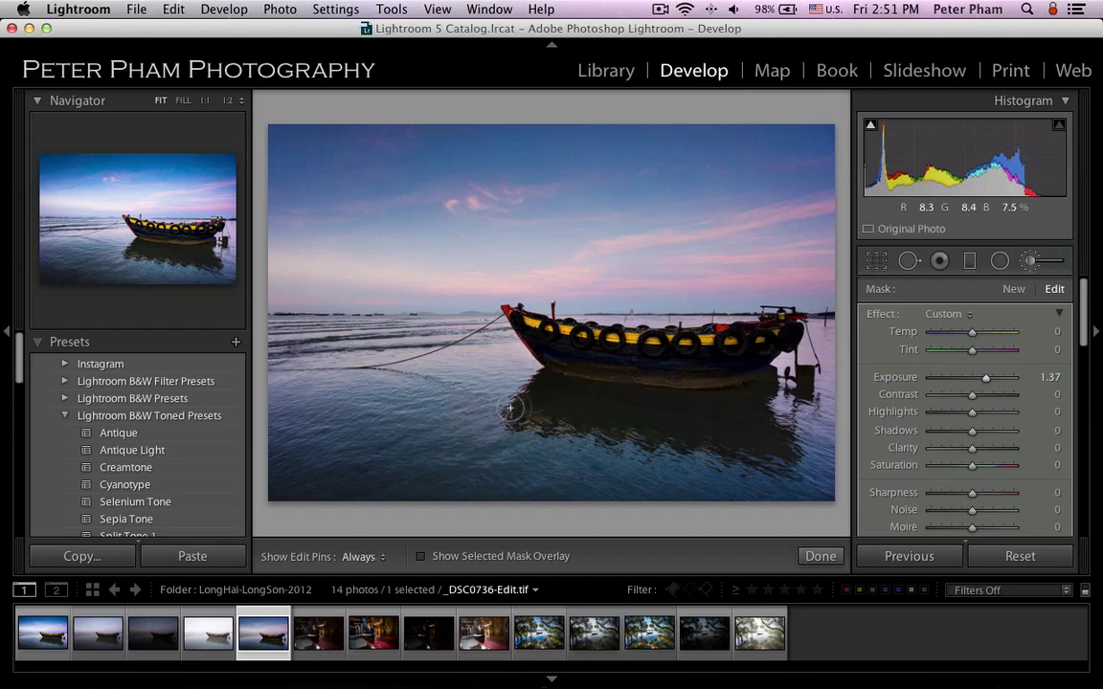
pyautogui.press('h')
pyautogui.press('h')
pyautogui.press('h')
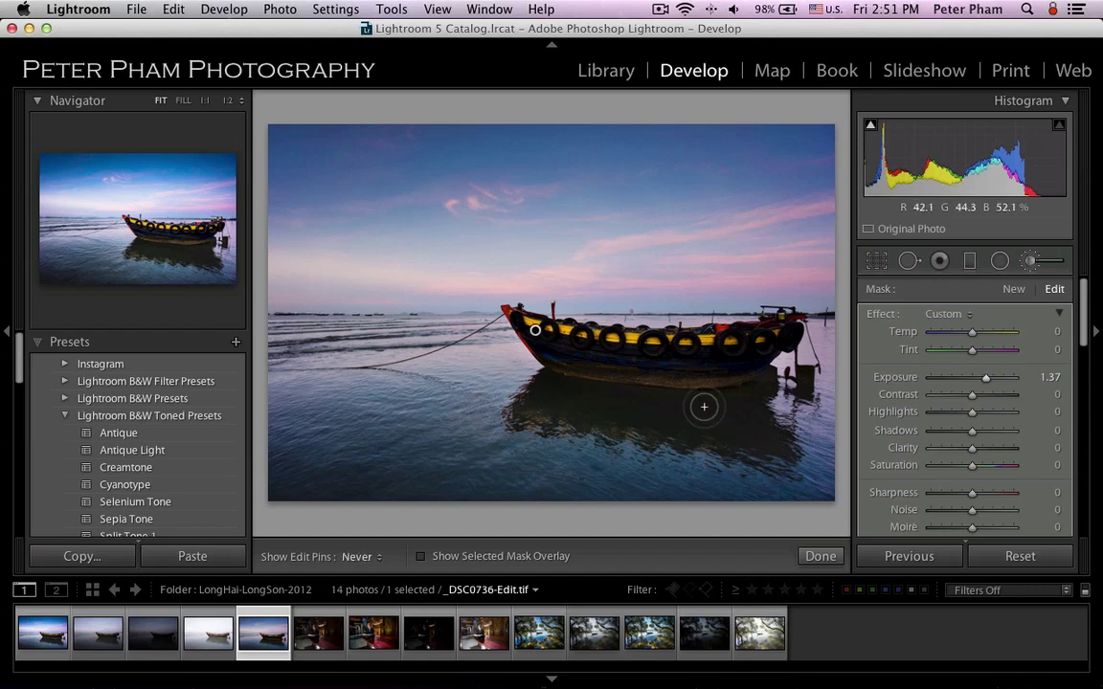
pyautogui.press('h')
pyautogui.press('h')
pyautogui.press('h')
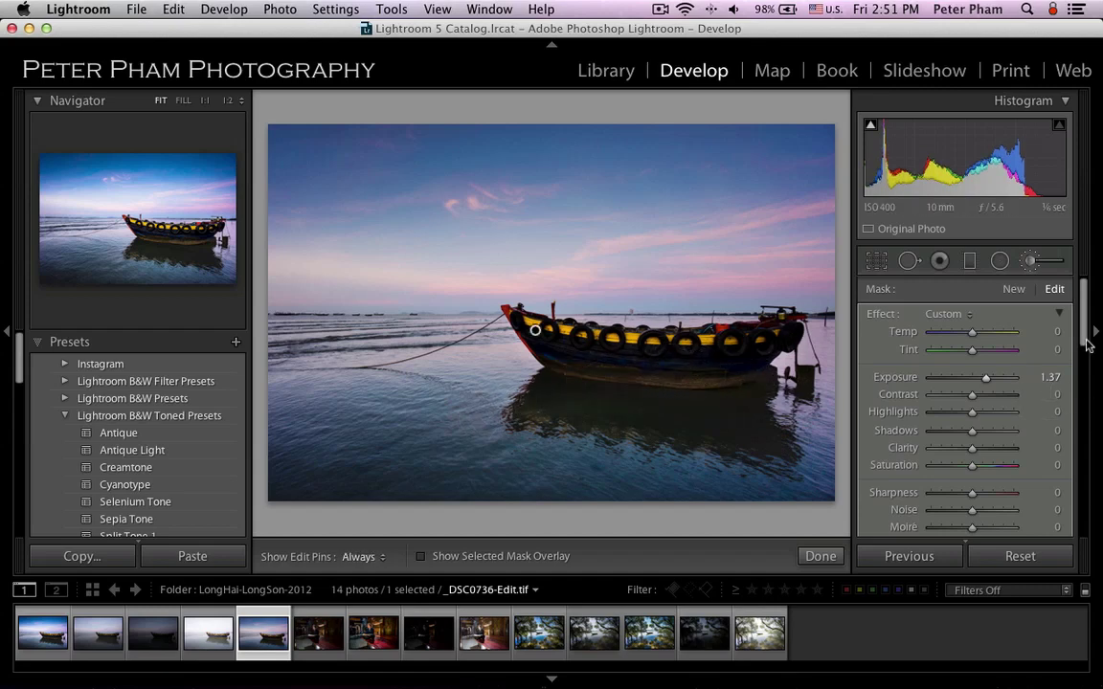
pyautogui.moveTo(1088, 345); pyautogui.dragTo(1088, 408)
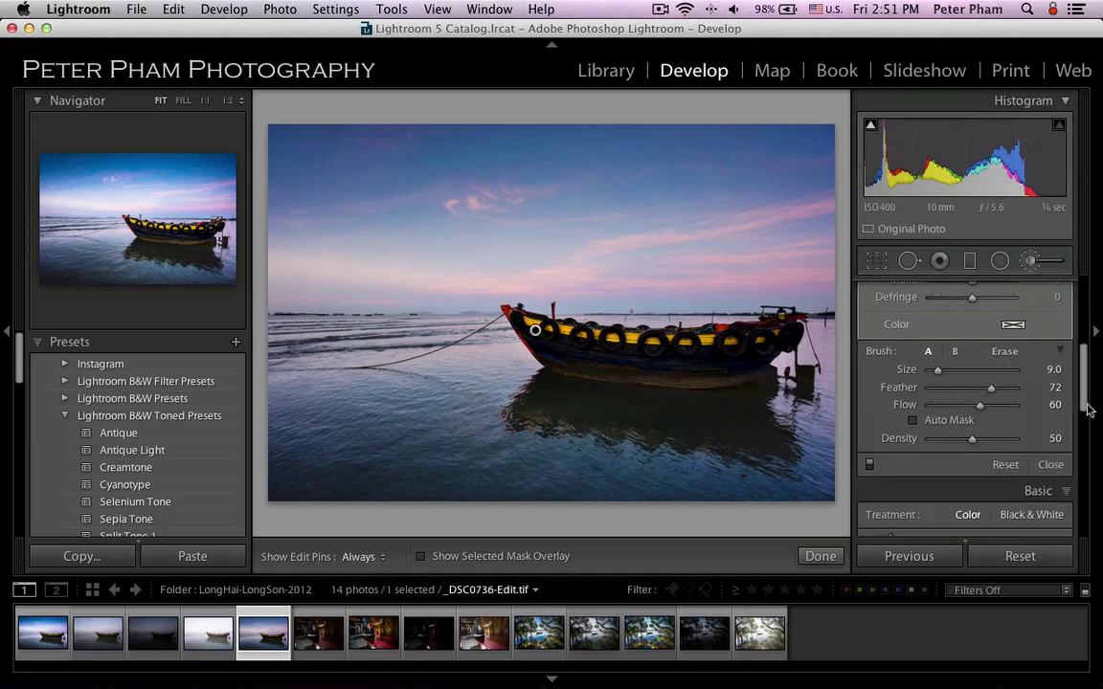
# Close the adjustment brush and show the HSL Saturation controls
pyautogui.click(1050, 467)
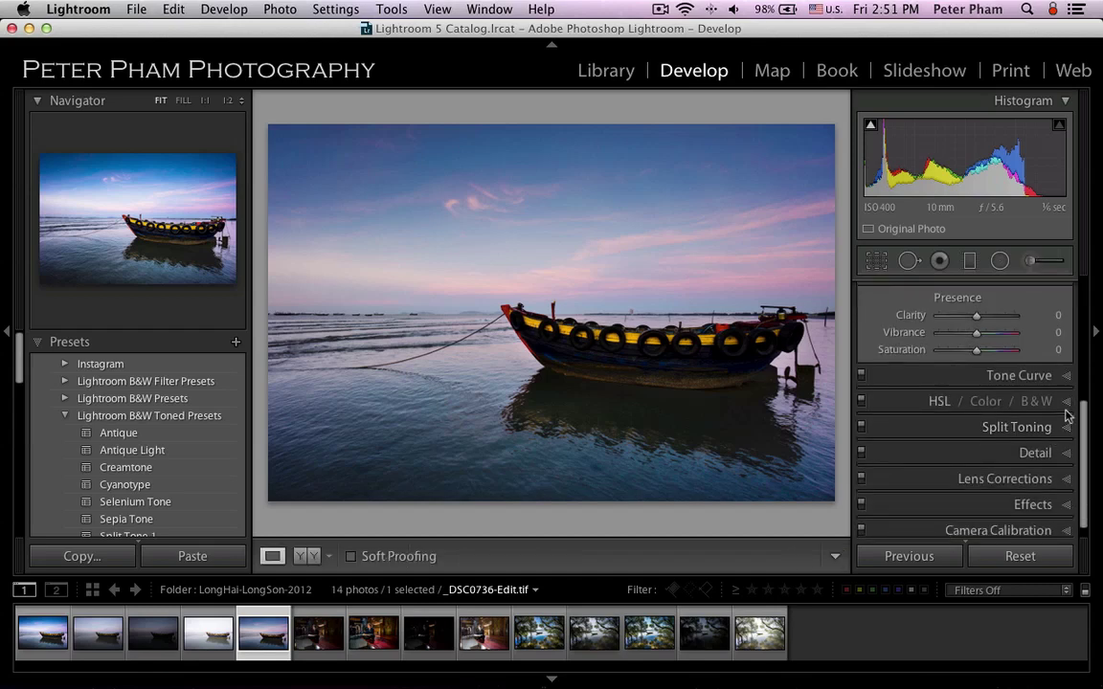
pyautogui.click(1065, 406)
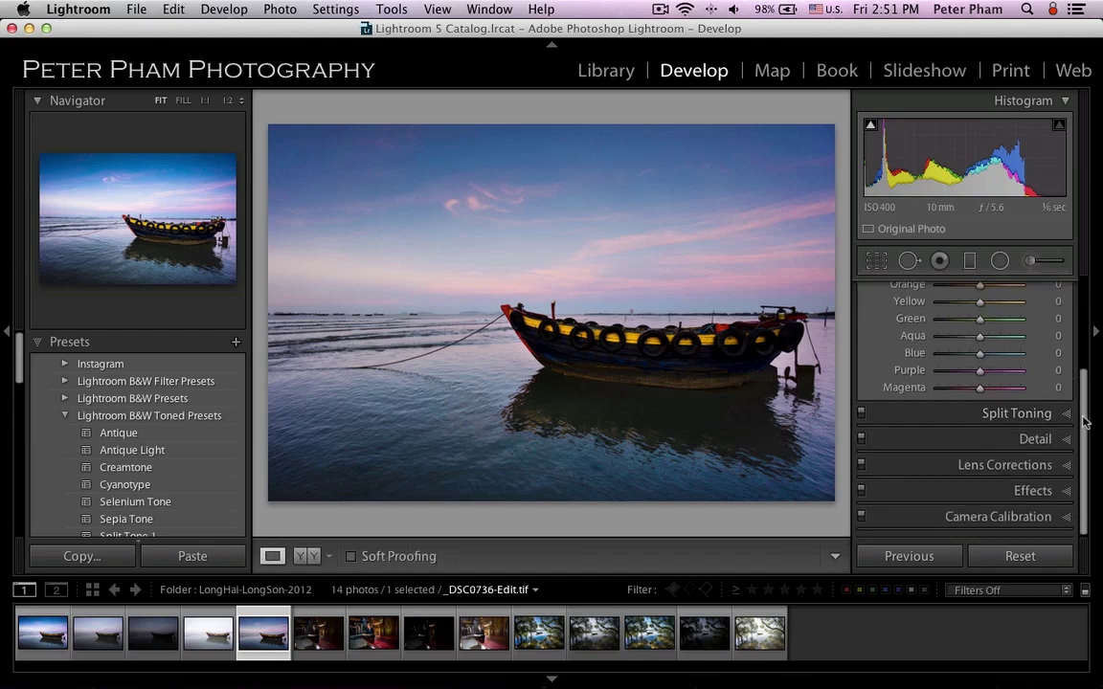
pyautogui.moveTo(1085, 422); pyautogui.dragTo(1087, 354)
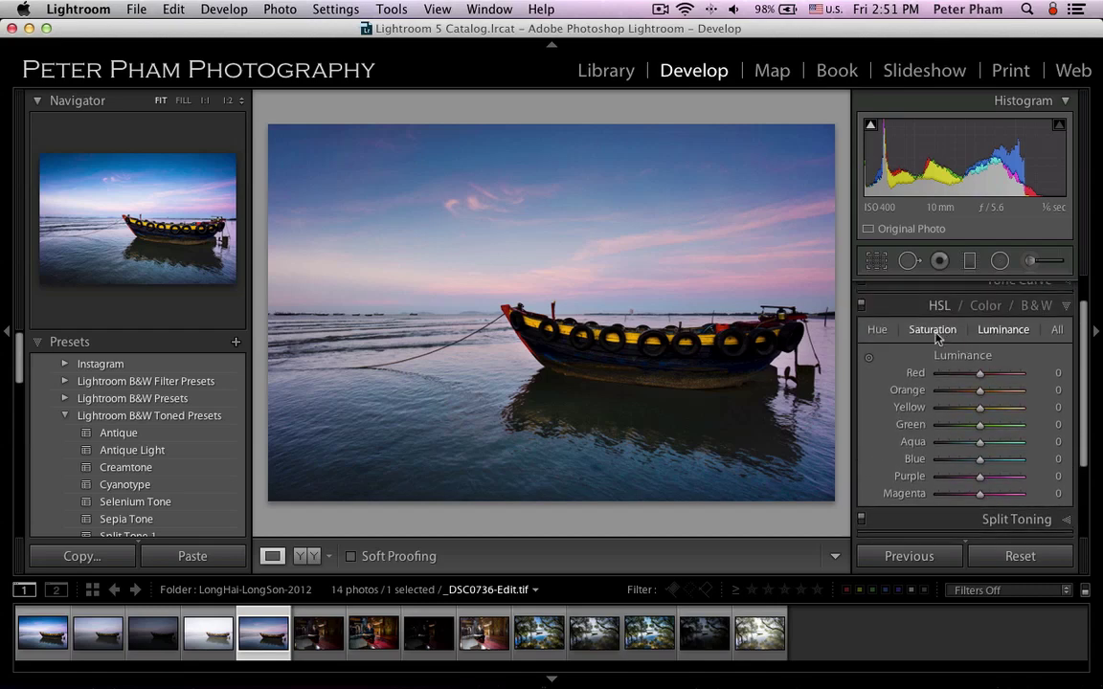
pyautogui.click(933, 330)
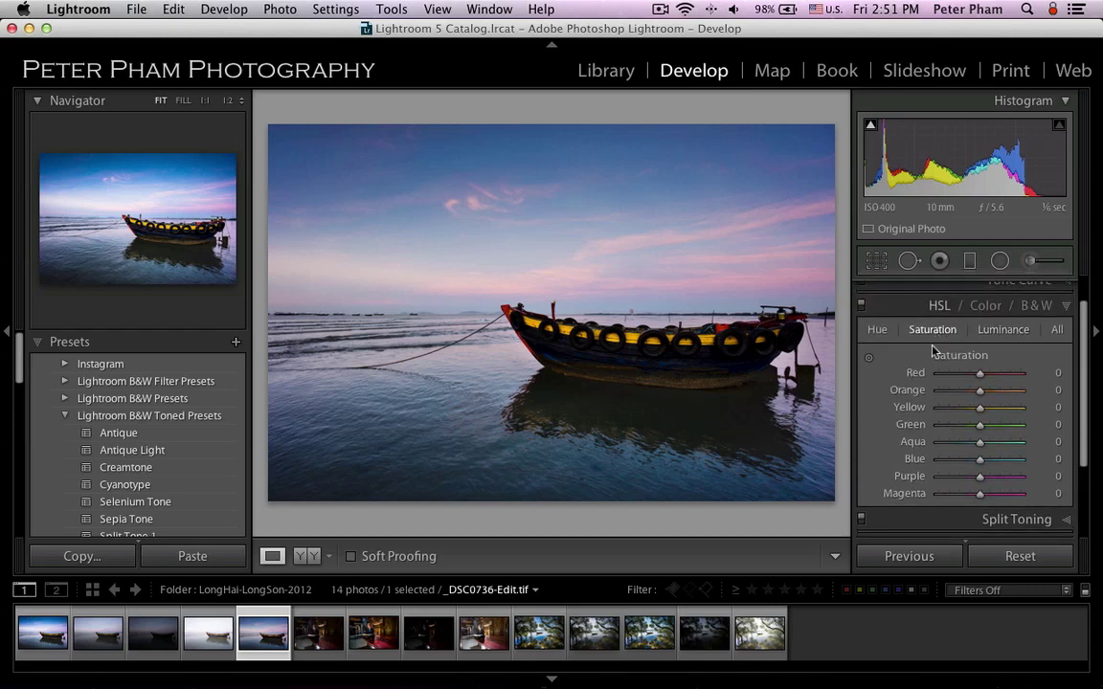
# Boost saturation of Blue +23, Orange +19, Purple +3 and Magenta +17
pyautogui.click(869, 359)
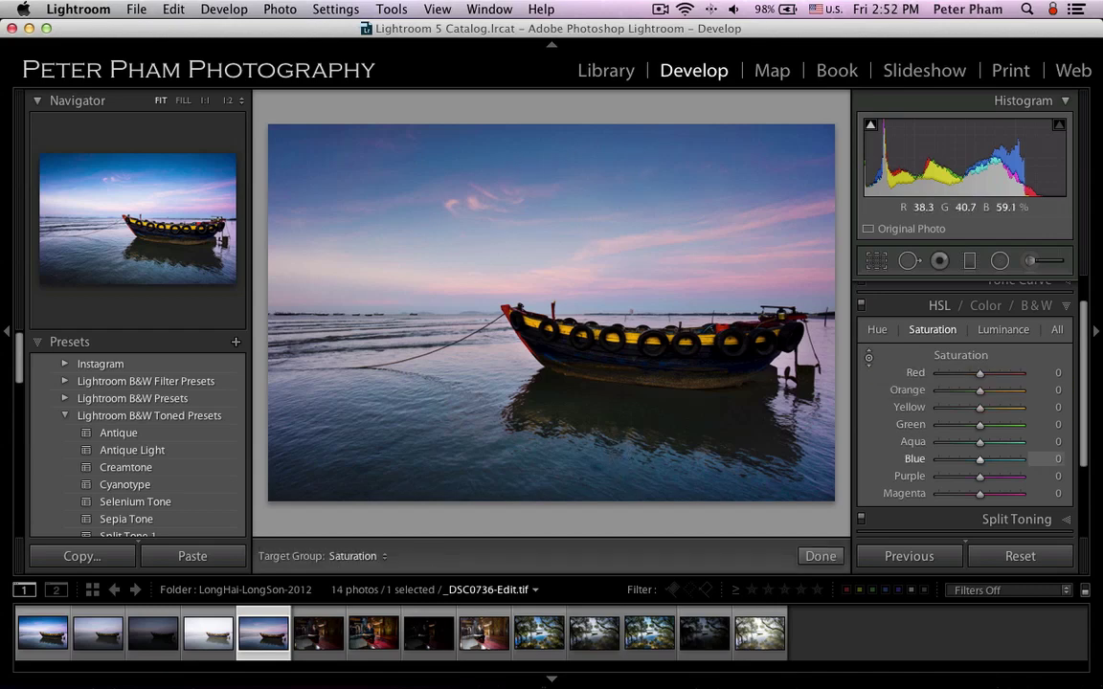
pyautogui.moveTo(536, 211); pyautogui.dragTo(536, 177)
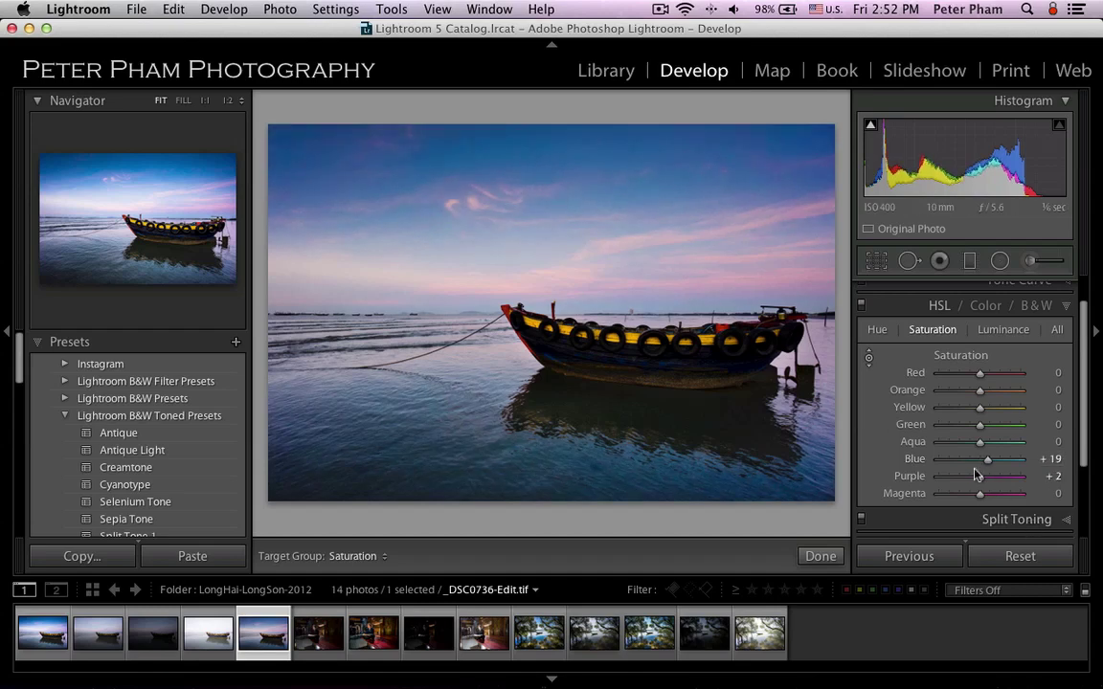
pyautogui.scroll(4, 994, 466)
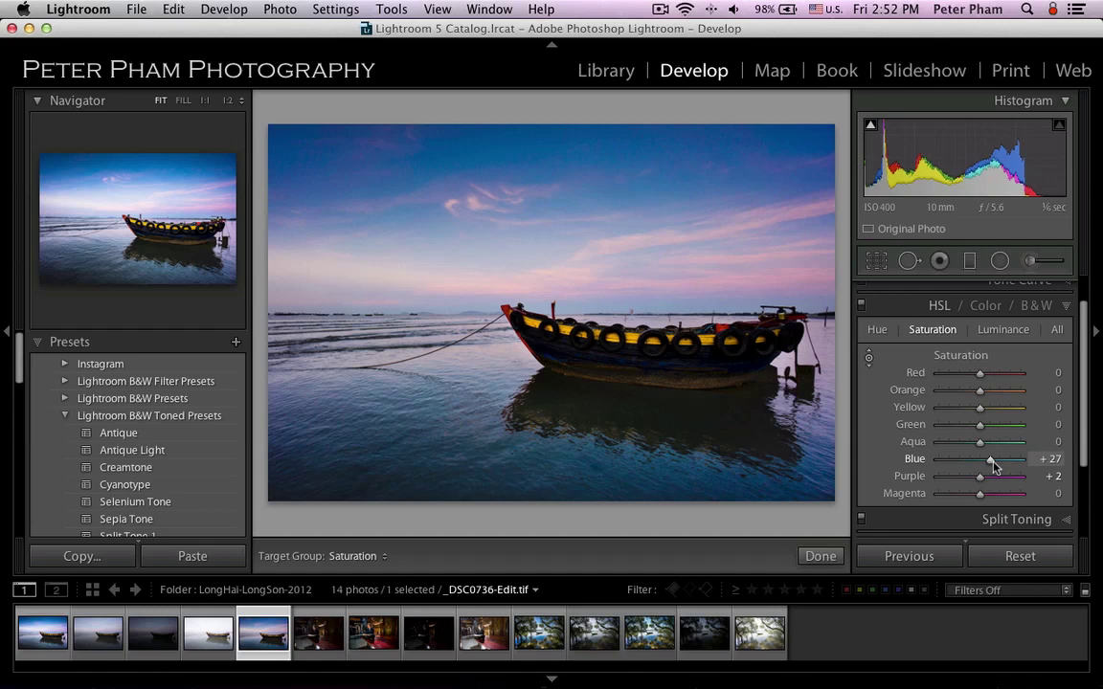
pyautogui.scroll(-2, 989, 462)
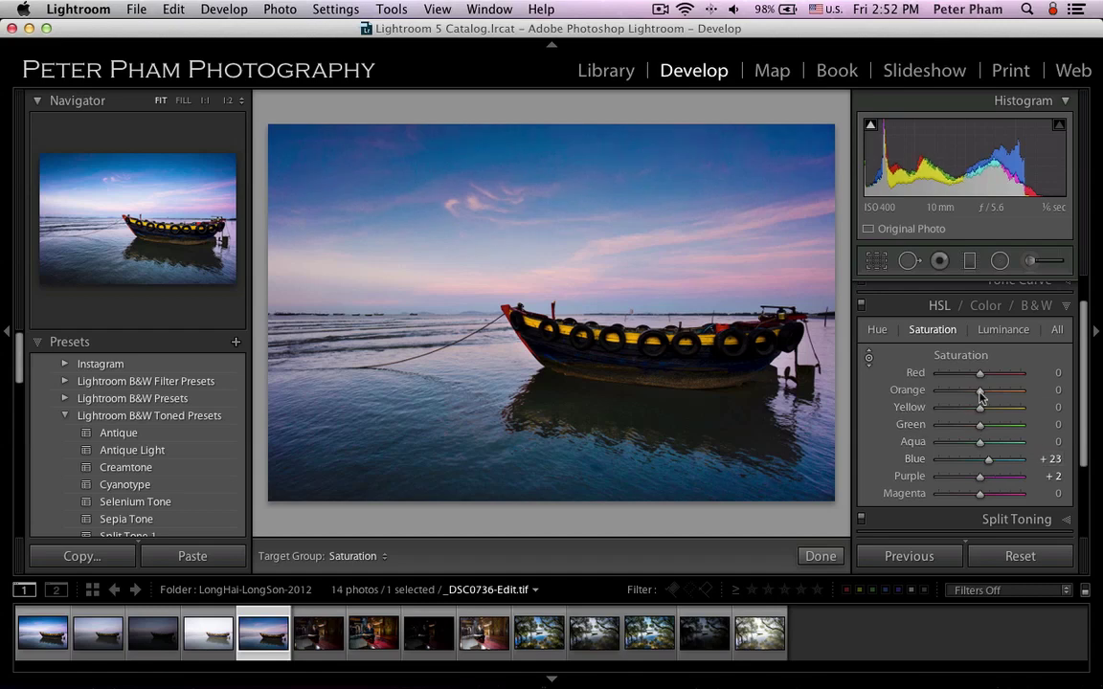
pyautogui.moveTo(980, 390); pyautogui.dragTo(990, 391)
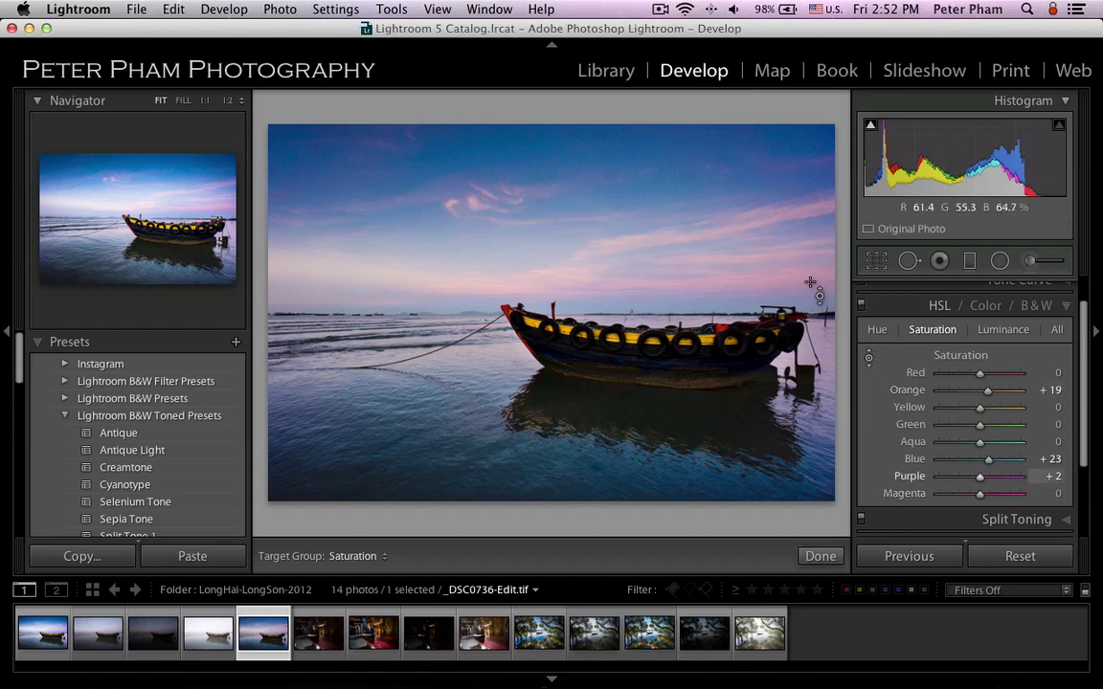
pyautogui.moveTo(670, 230); pyautogui.dragTo(670, 216)
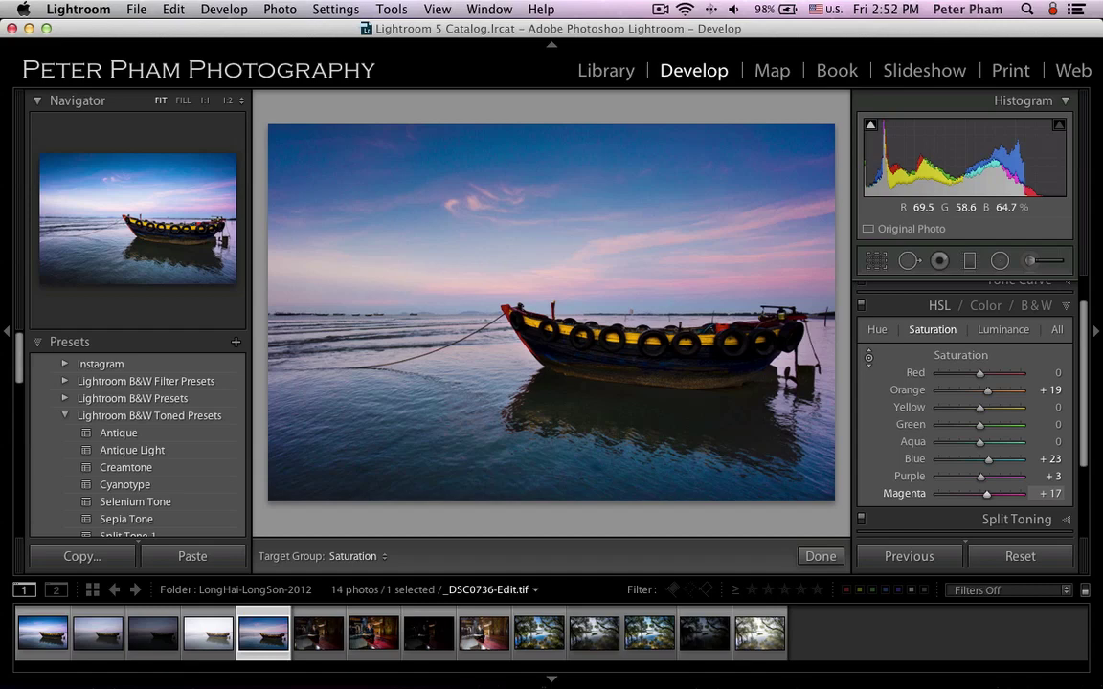
pyautogui.scroll(2, 1088, 384)
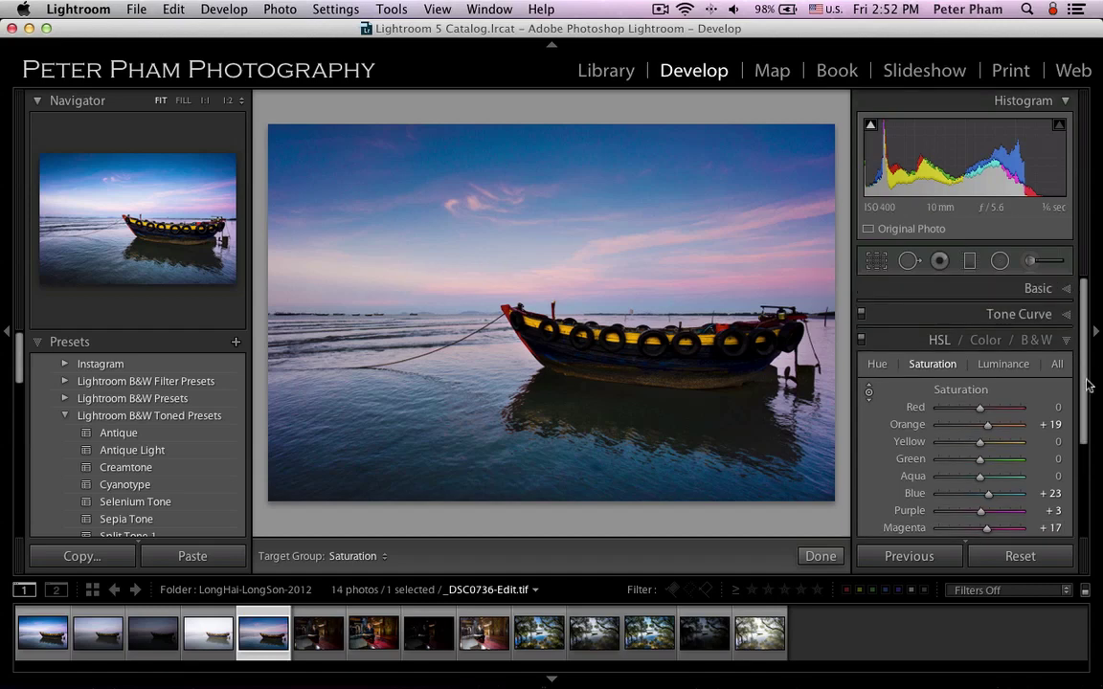
# Collapse HSL and set Basic Clarity +41, Vibrance +19 and Highlights +25
pyautogui.click(1064, 341)
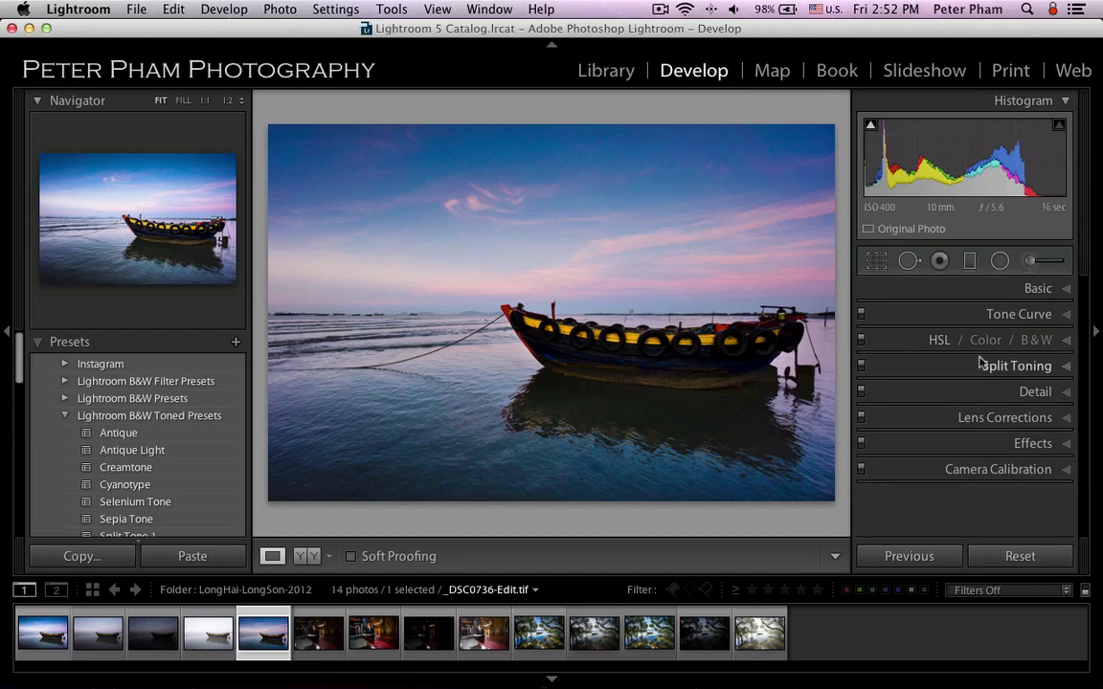
pyautogui.click(1065, 289)
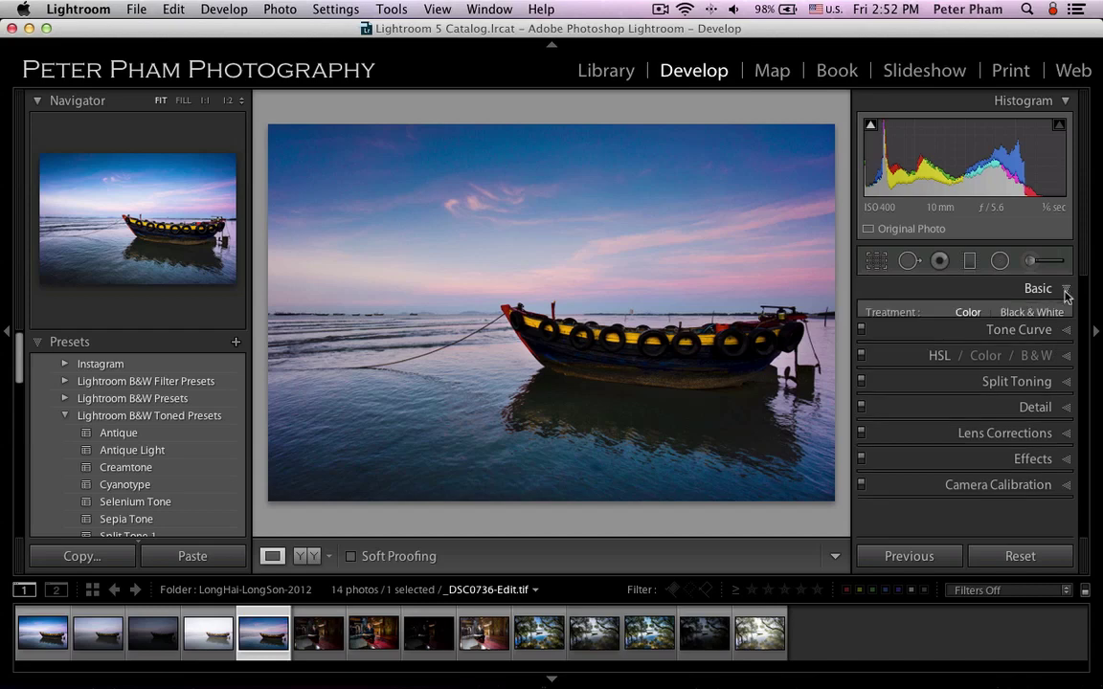
pyautogui.scroll(-3, 1073, 422)
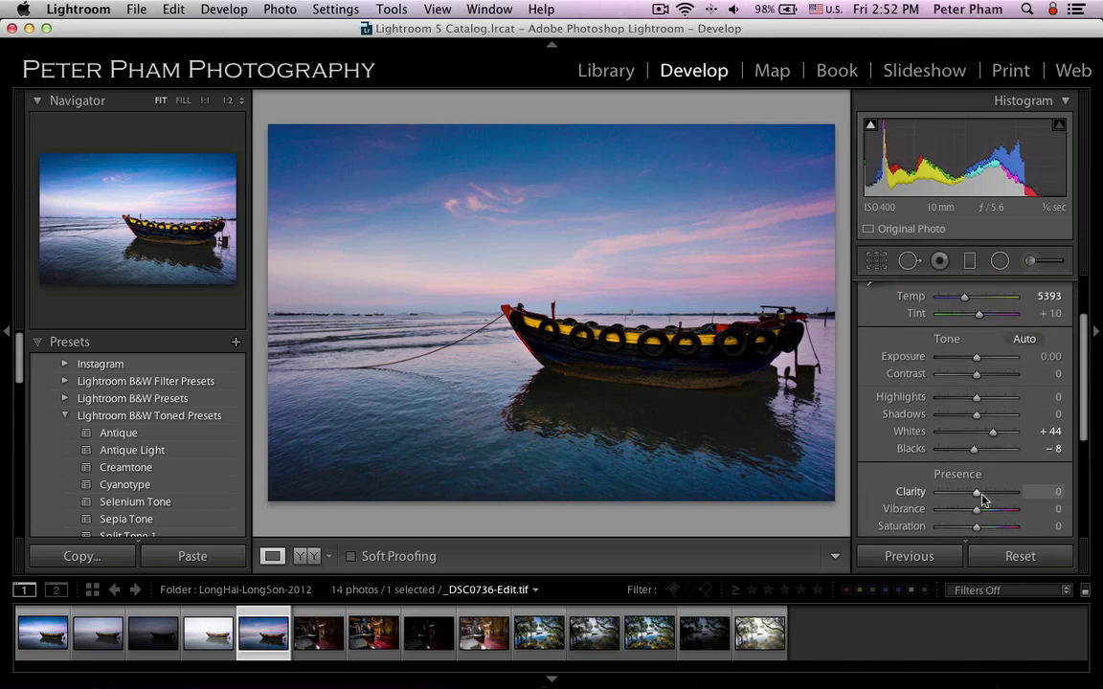
pyautogui.moveTo(981, 496); pyautogui.dragTo(995, 498)
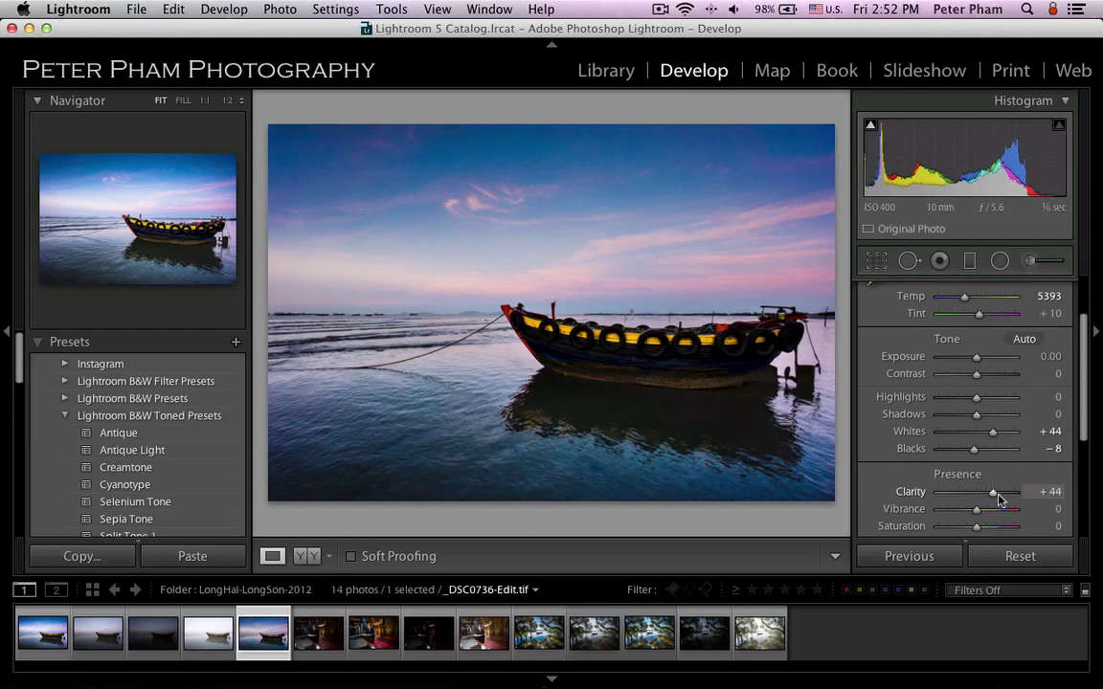
pyautogui.moveTo(999, 498); pyautogui.dragTo(985, 509)
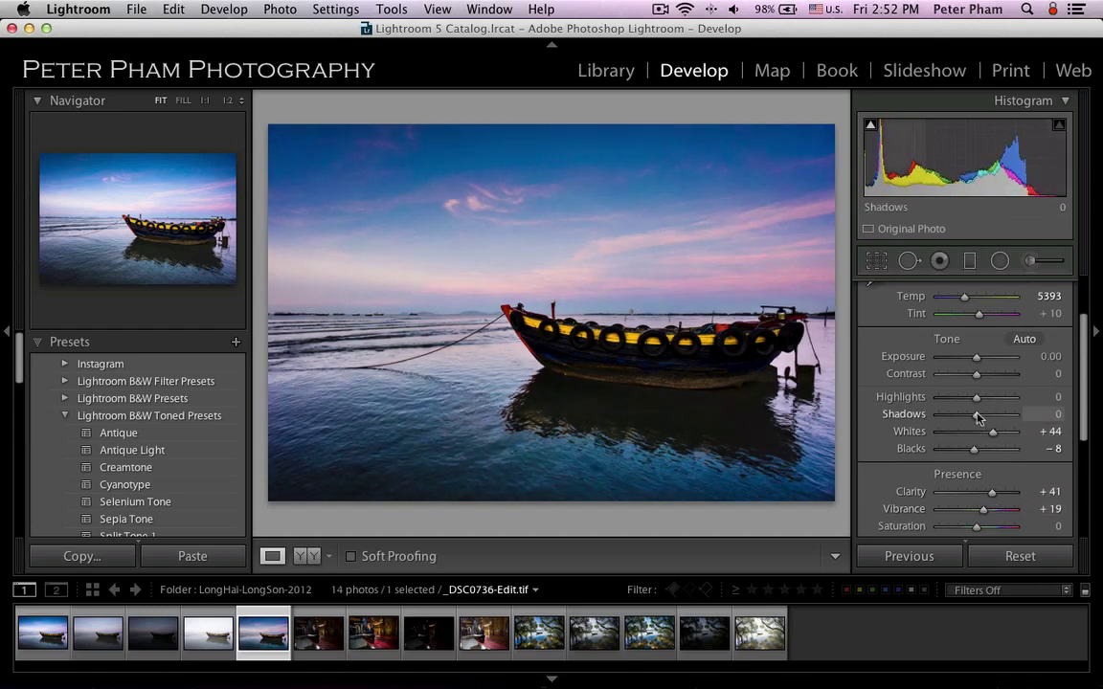
pyautogui.moveTo(979, 403); pyautogui.dragTo(988, 404)
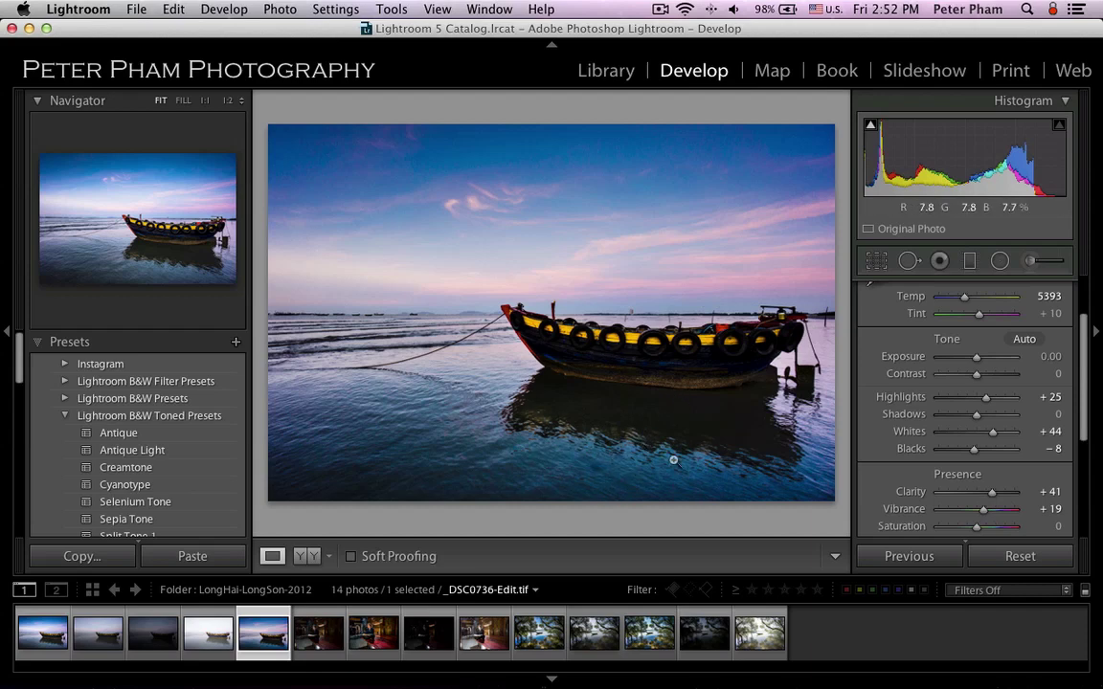
# Select the existing graduated filter, move it slightly down and lower Saturation to 21
pyautogui.click(968, 259)
pyautogui.click(576, 388)
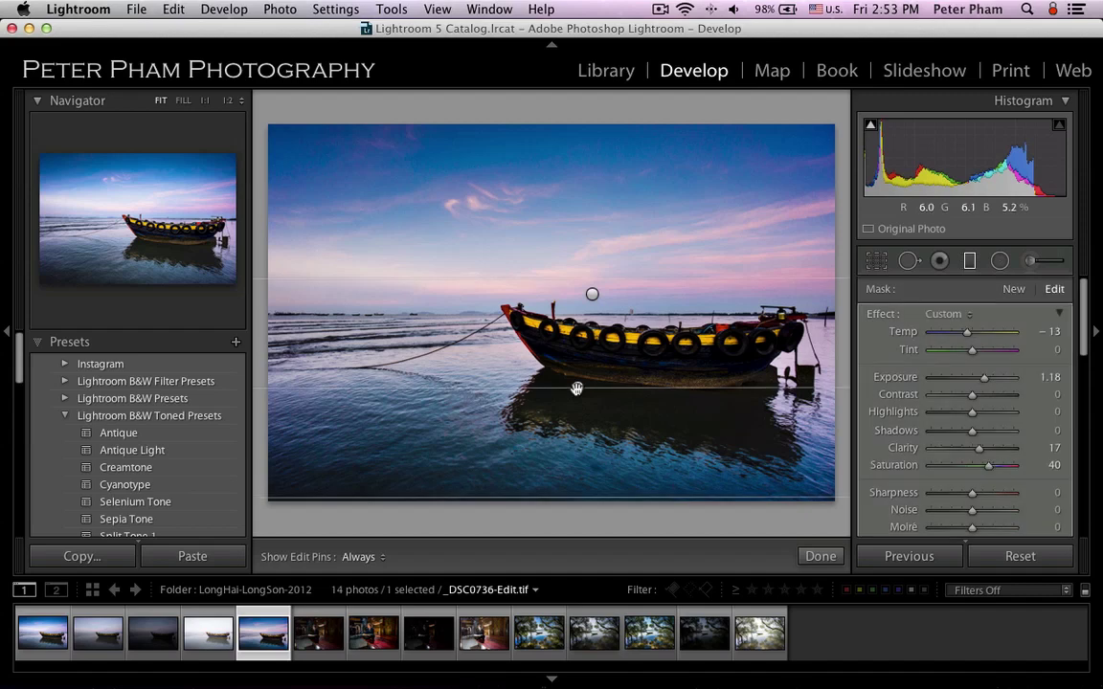
pyautogui.moveTo(576, 388); pyautogui.dragTo(579, 394)
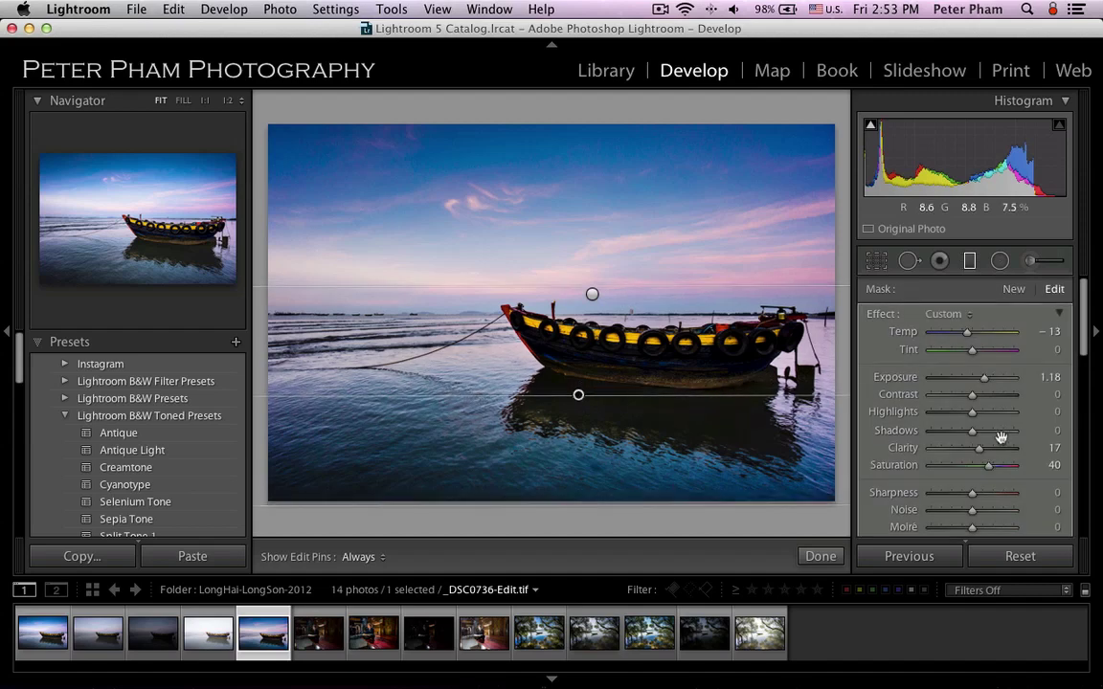
pyautogui.moveTo(991, 475); pyautogui.dragTo(983, 474)
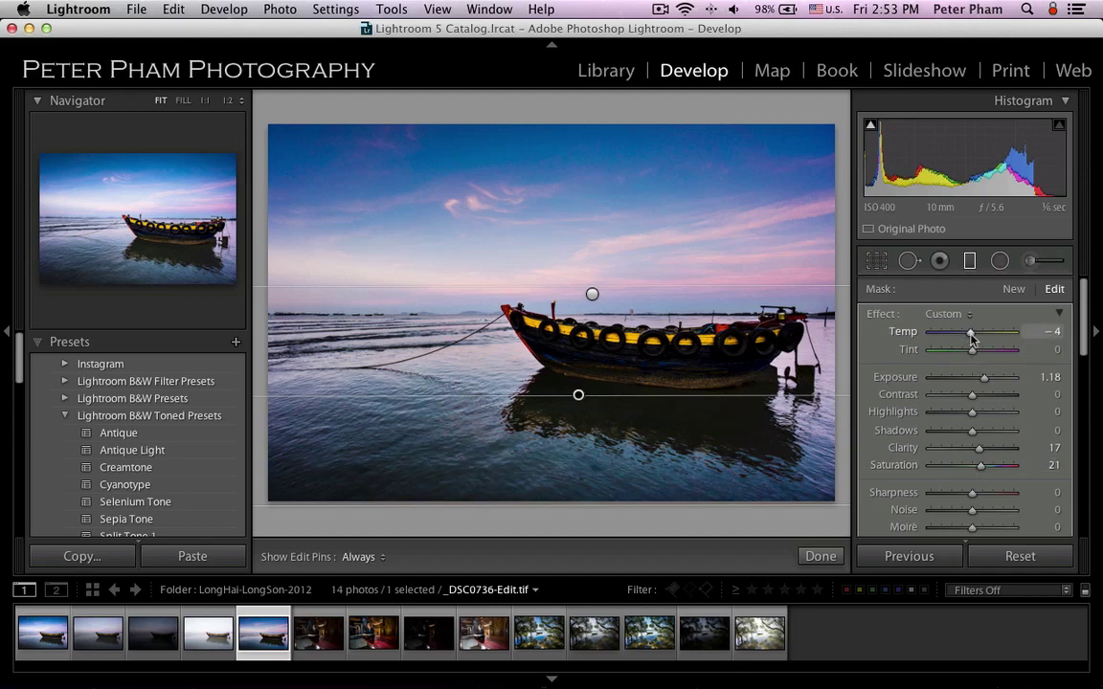
# Set the graduated filter's Temp to −4 and close the filter panel
pyautogui.moveTo(971, 335); pyautogui.dragTo(995, 338)
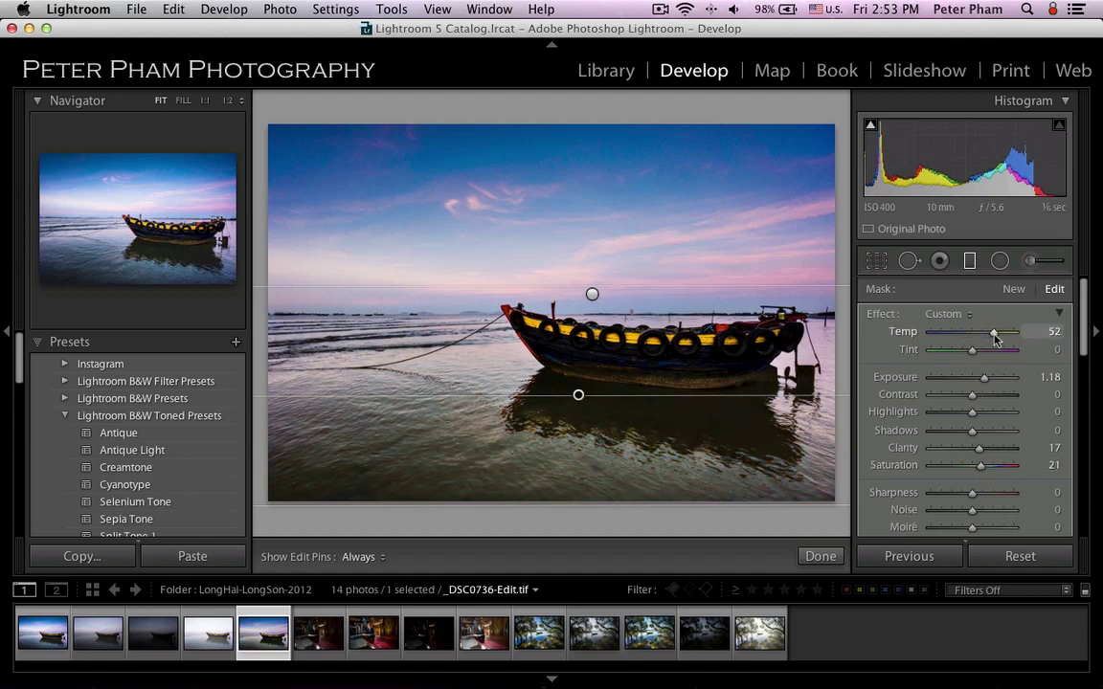
pyautogui.moveTo(995, 338); pyautogui.dragTo(976, 338)
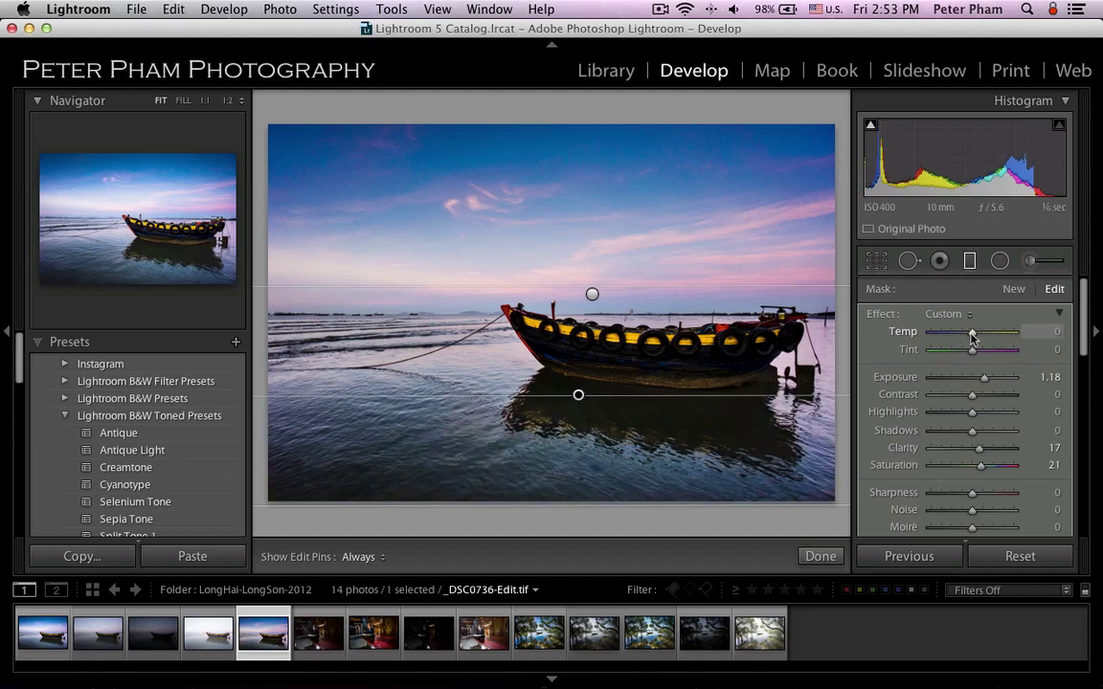
pyautogui.moveTo(972, 336); pyautogui.dragTo(970, 339)
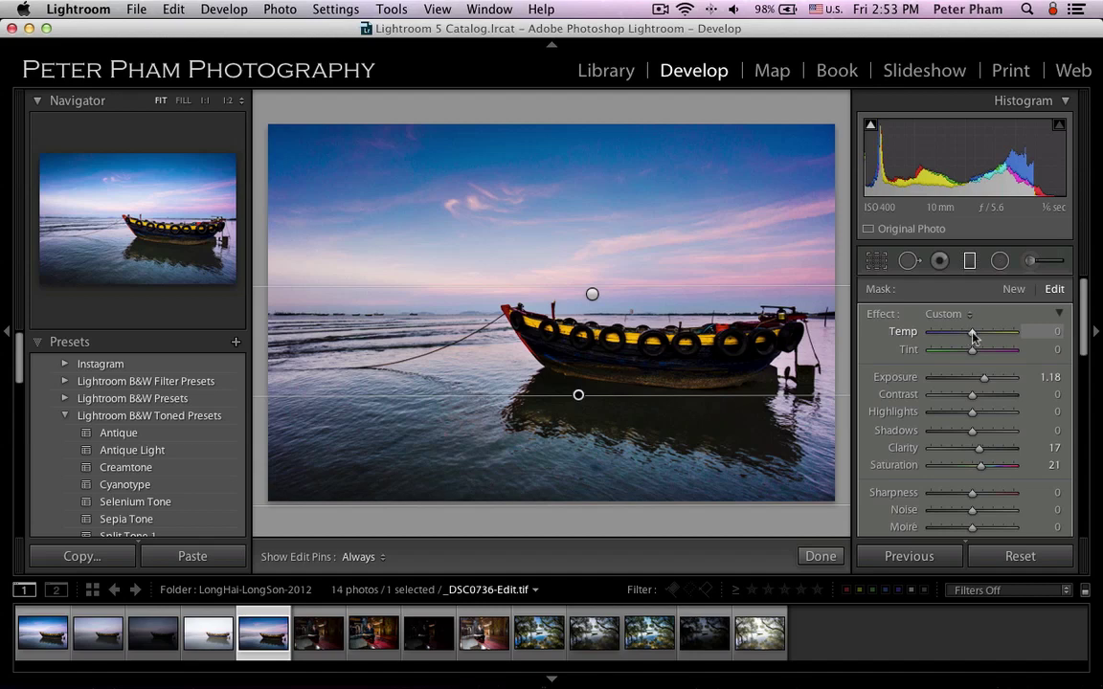
pyautogui.moveTo(973, 335); pyautogui.dragTo(969, 337)
pyautogui.click(821, 557)
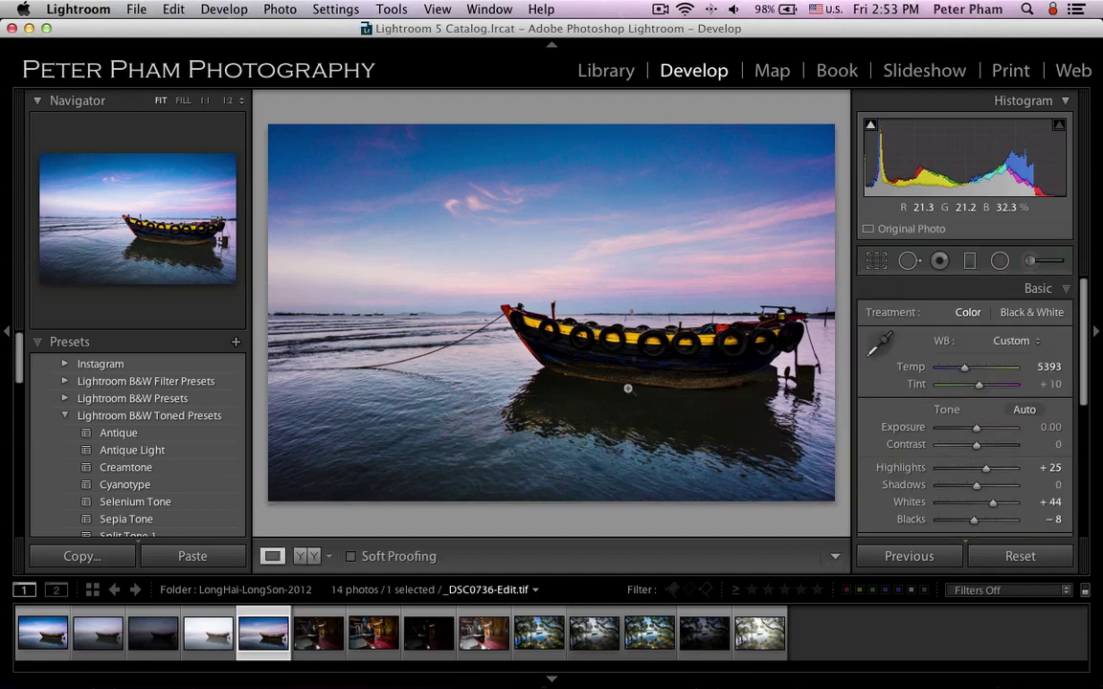
# Brighten the boat brush mask to Exposure 1.88 and Highlights 18, then close the brush
pyautogui.click(1031, 261)
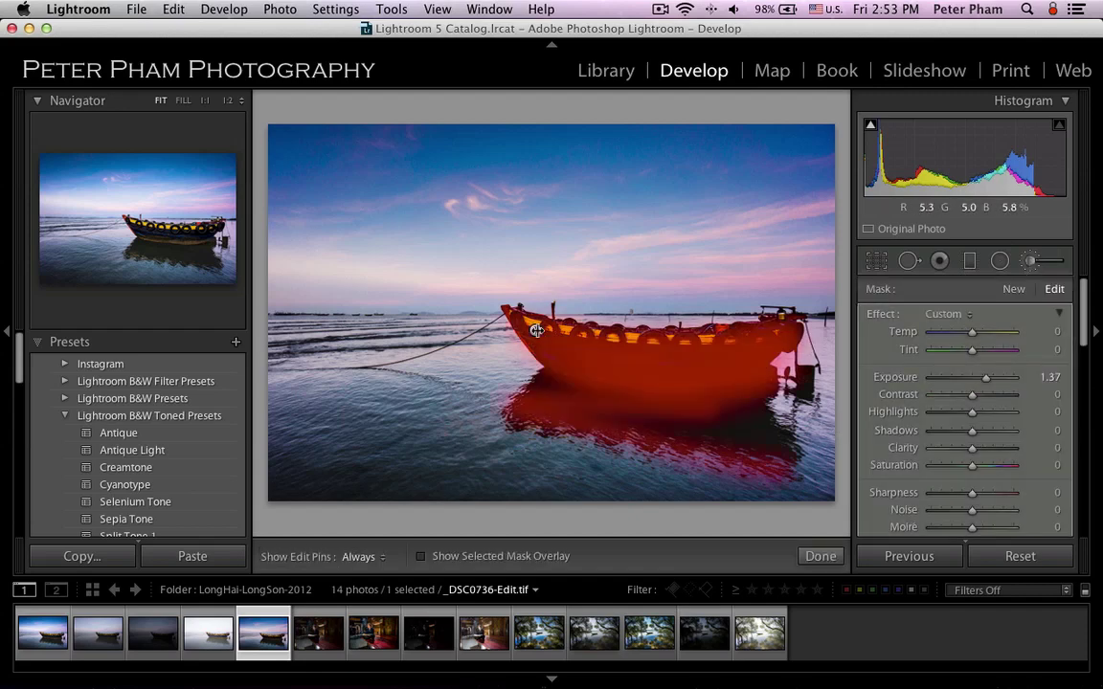
pyautogui.moveTo(972, 412); pyautogui.dragTo(991, 381)
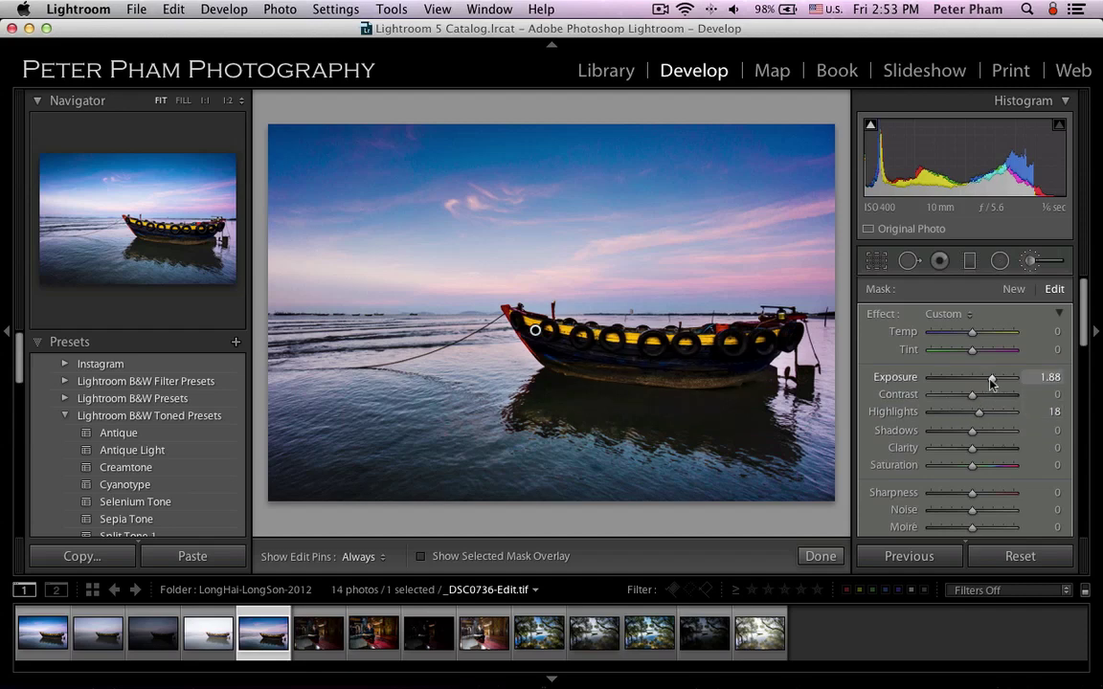
pyautogui.scroll(-5, 1081, 376)
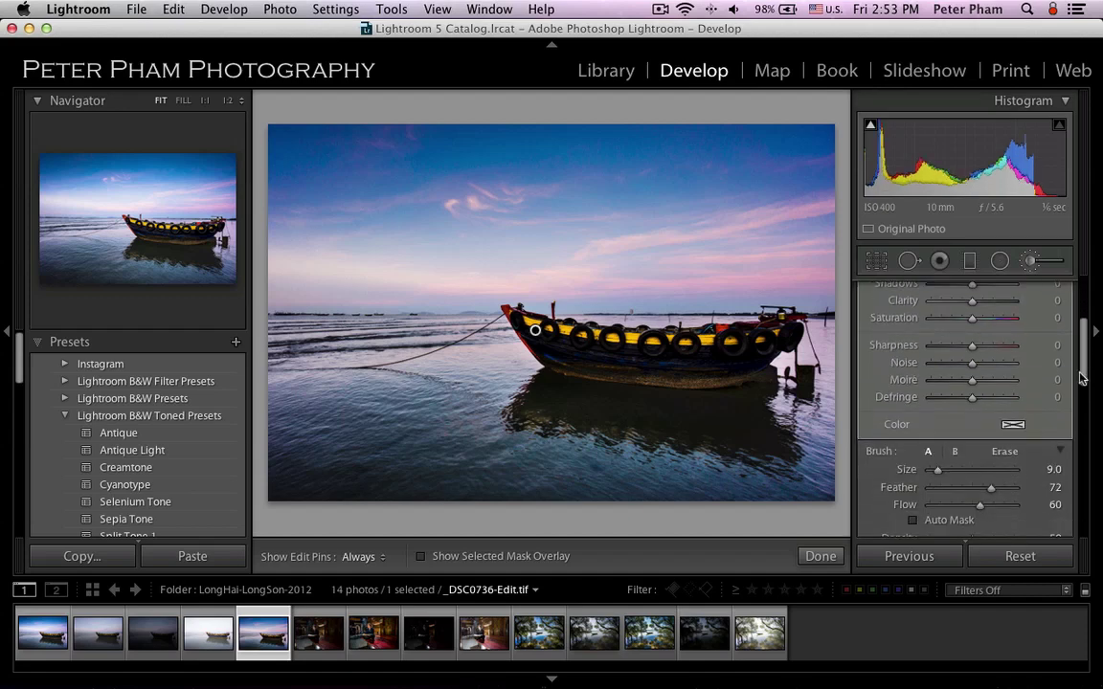
pyautogui.scroll(-1, 1082, 376)
pyautogui.scroll(-4, 1084, 412)
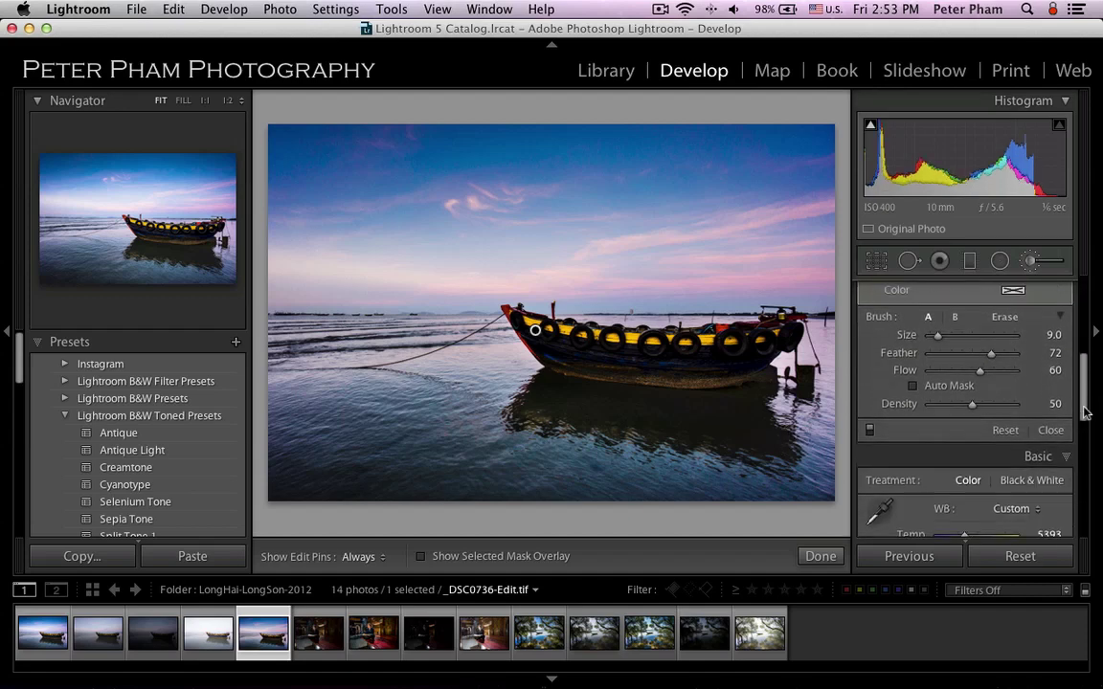
pyautogui.click(1051, 430)
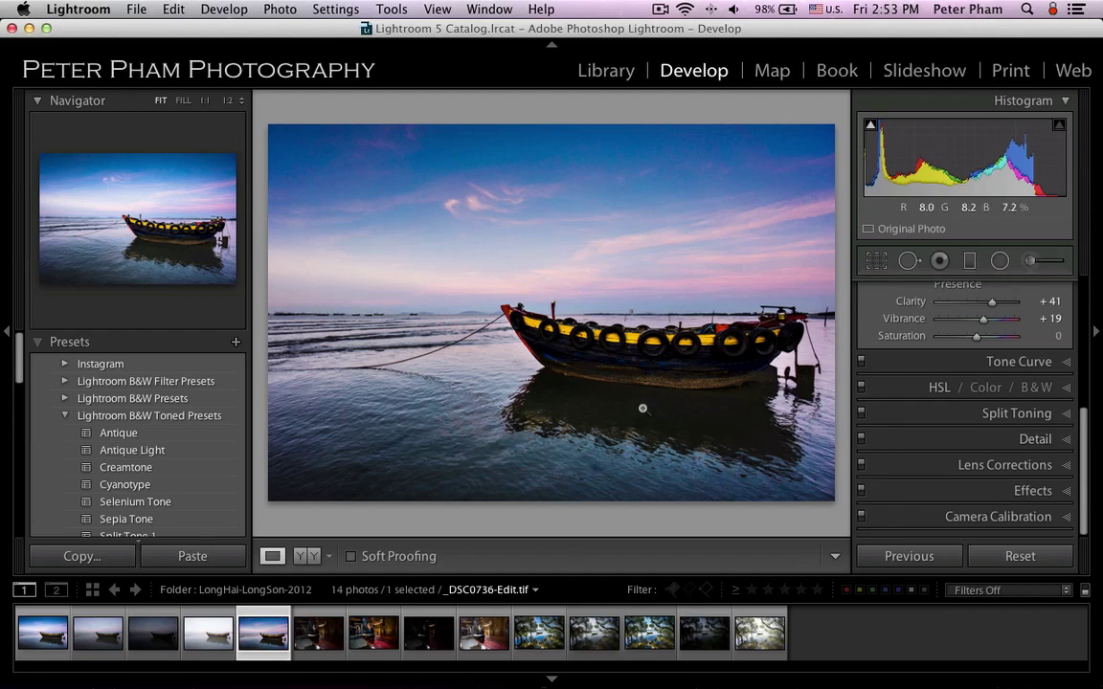
pyautogui.press('i')
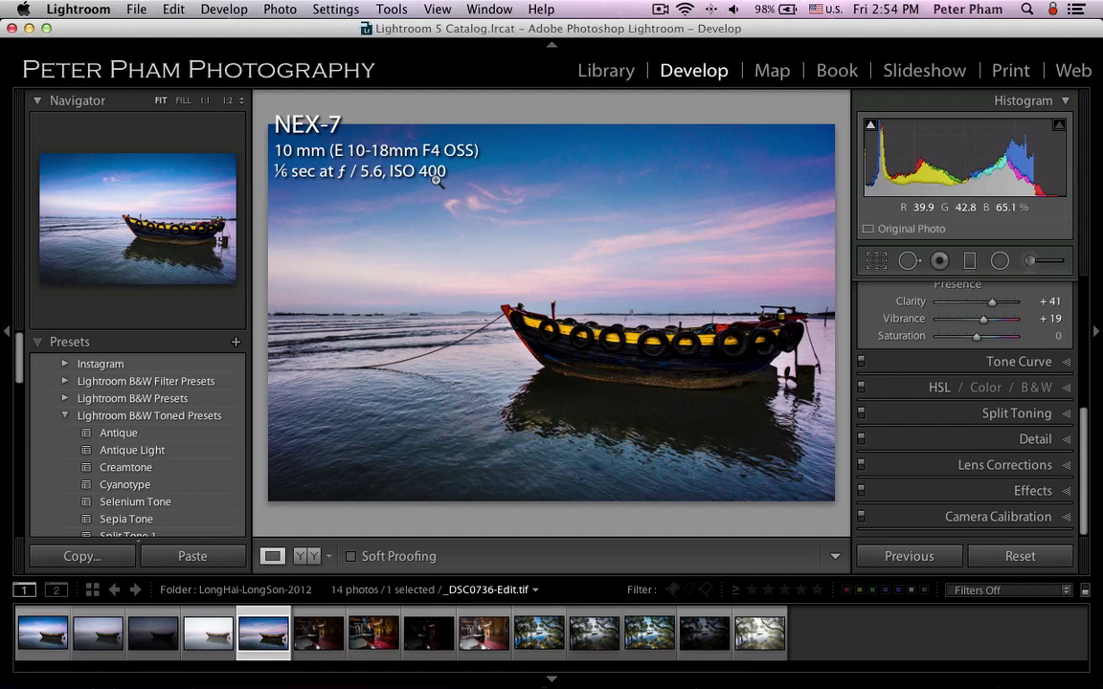
pyautogui.press('i')
pyautogui.press('i')
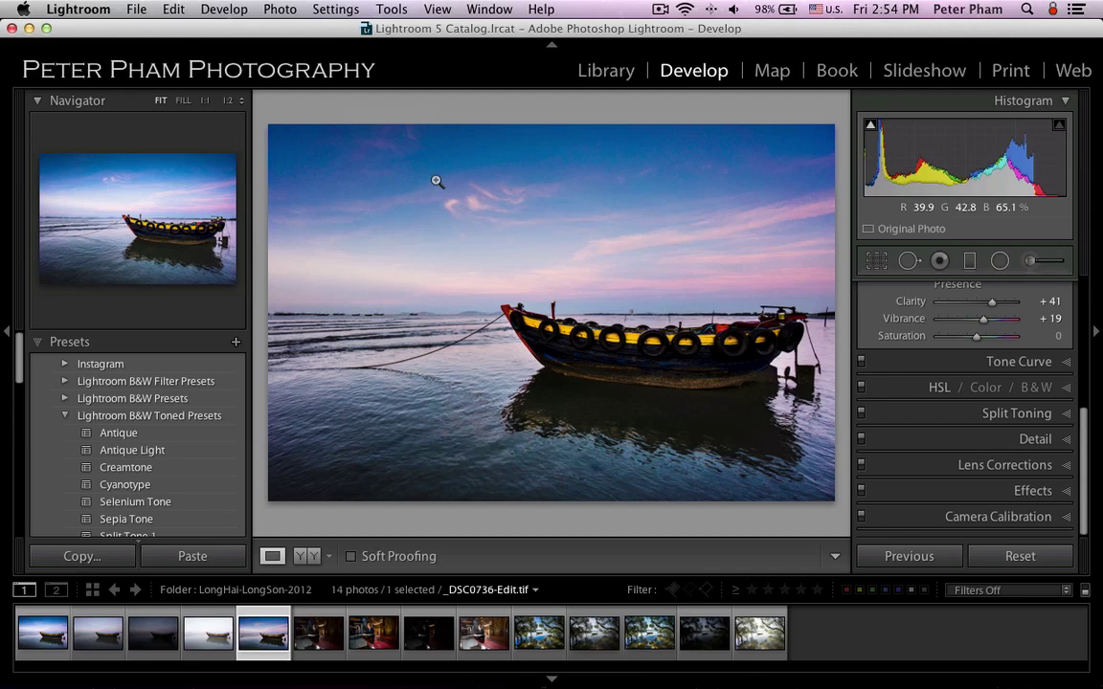
# Zoom the photo to 1:1 and pan across the pink clouds in the sky
pyautogui.click(582, 222)
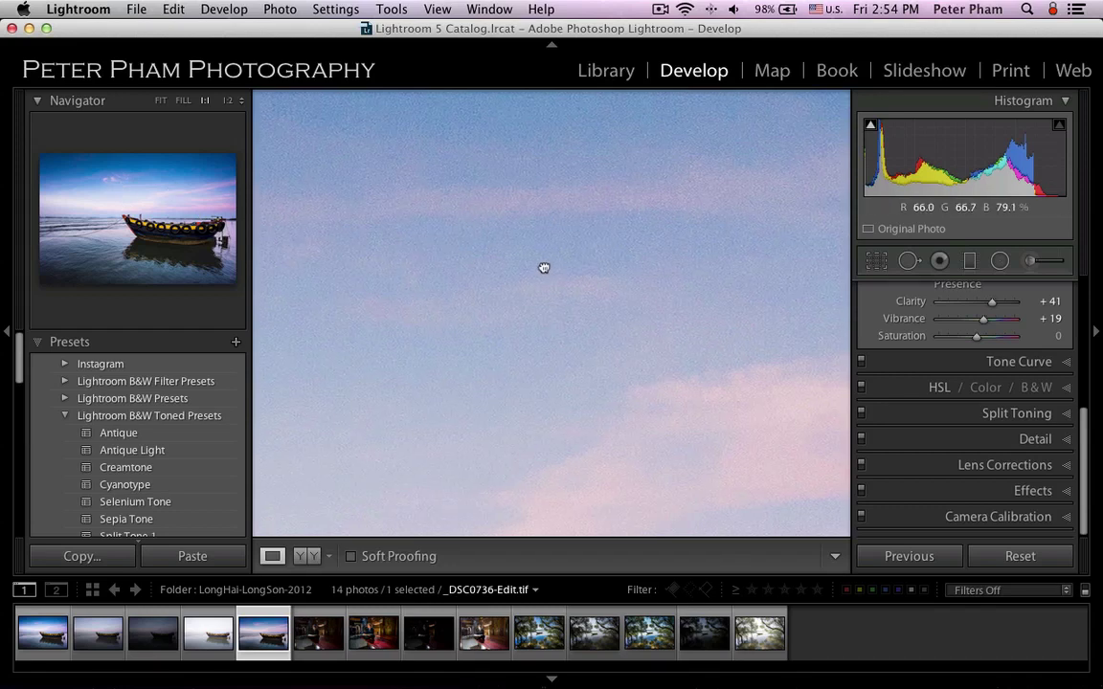
pyautogui.moveTo(544, 267); pyautogui.dragTo(370, 254)
pyautogui.moveTo(605, 255); pyautogui.dragTo(572, 227)
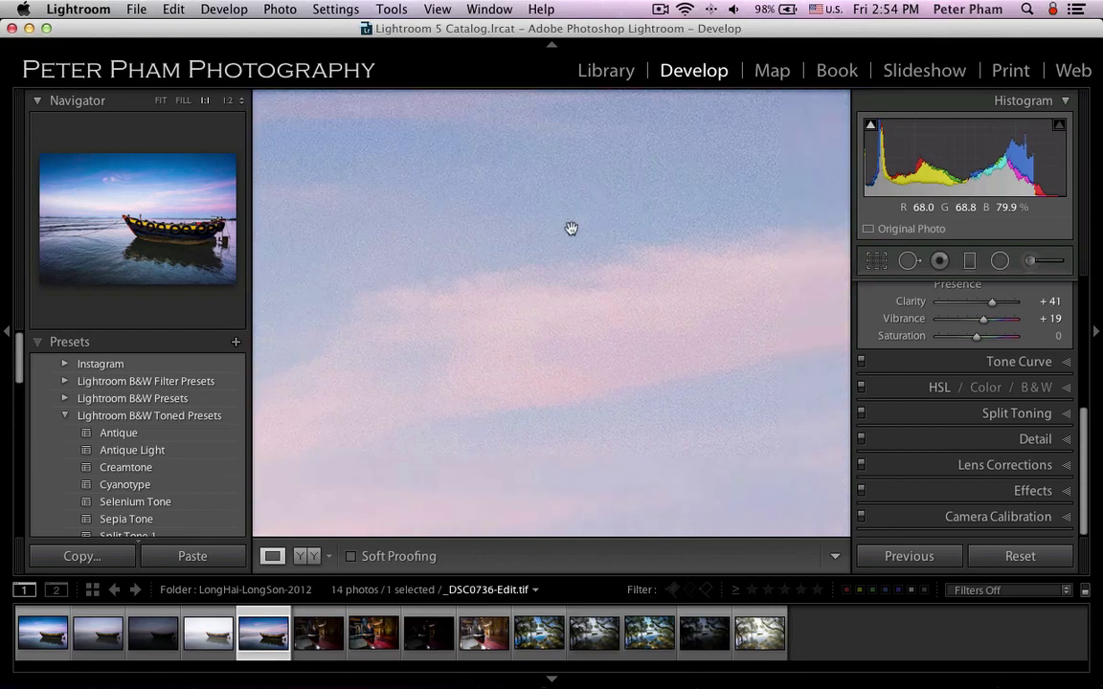
pyautogui.moveTo(634, 204); pyautogui.dragTo(551, 411)
pyautogui.moveTo(574, 226); pyautogui.dragTo(606, 389)
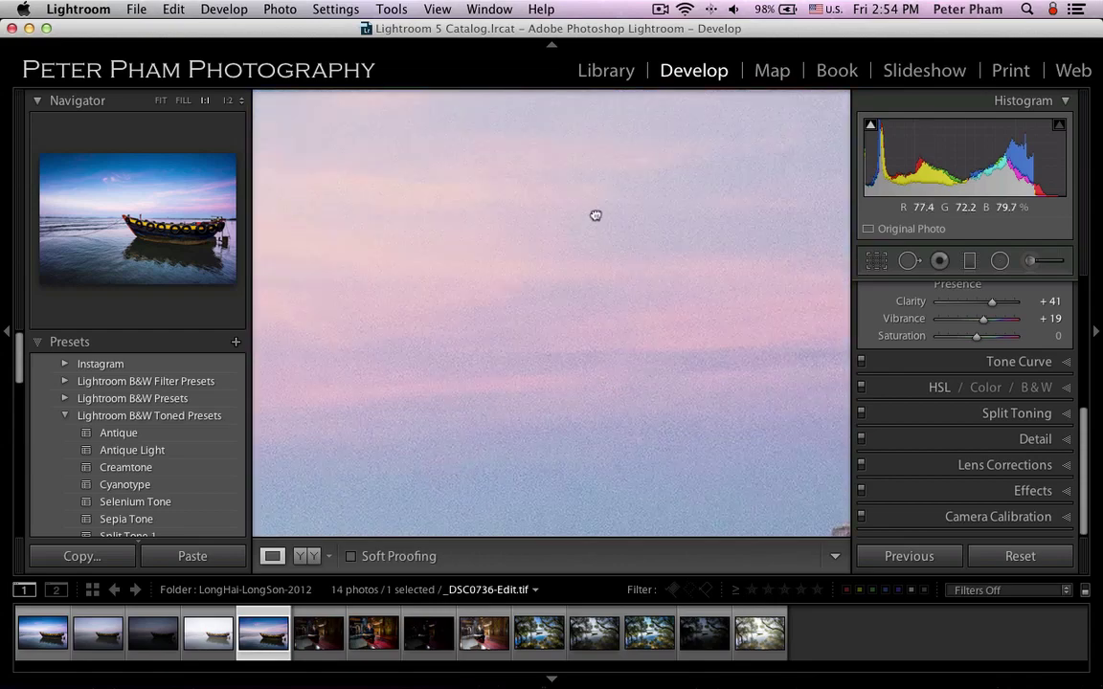
# Pan over the yellow boat's hull down to the waterline and its shadow
pyautogui.moveTo(596, 215); pyautogui.dragTo(590, 473)
pyautogui.moveTo(660, 320); pyautogui.dragTo(648, 340)
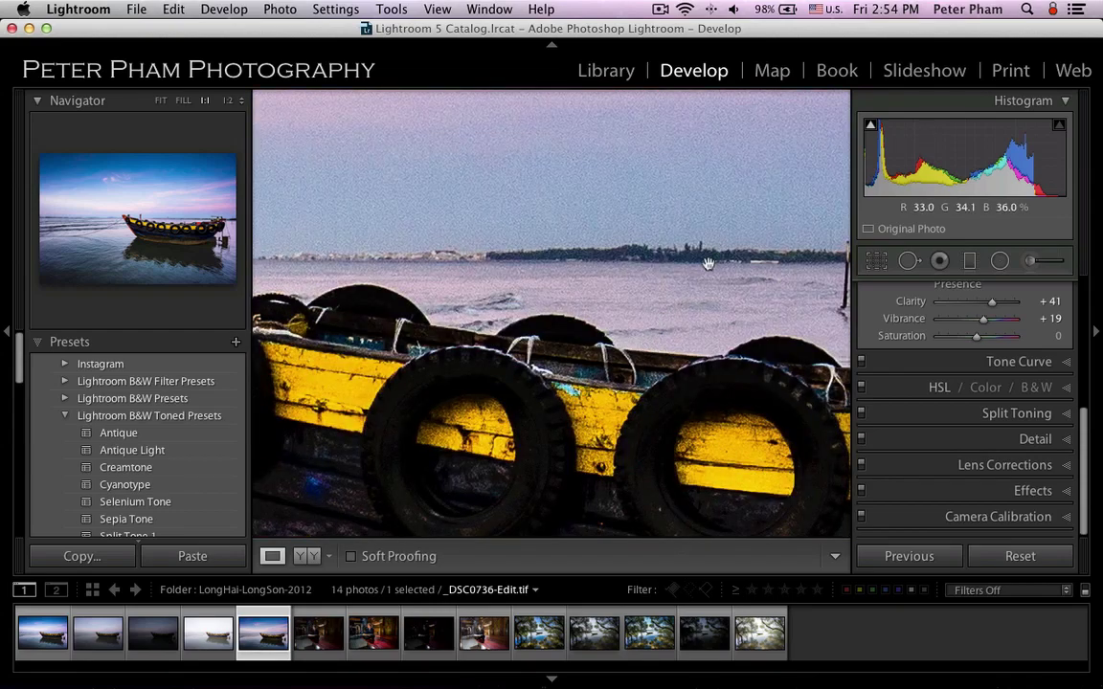
pyautogui.moveTo(707, 263); pyautogui.dragTo(670, 189)
pyautogui.moveTo(717, 346); pyautogui.dragTo(654, 251)
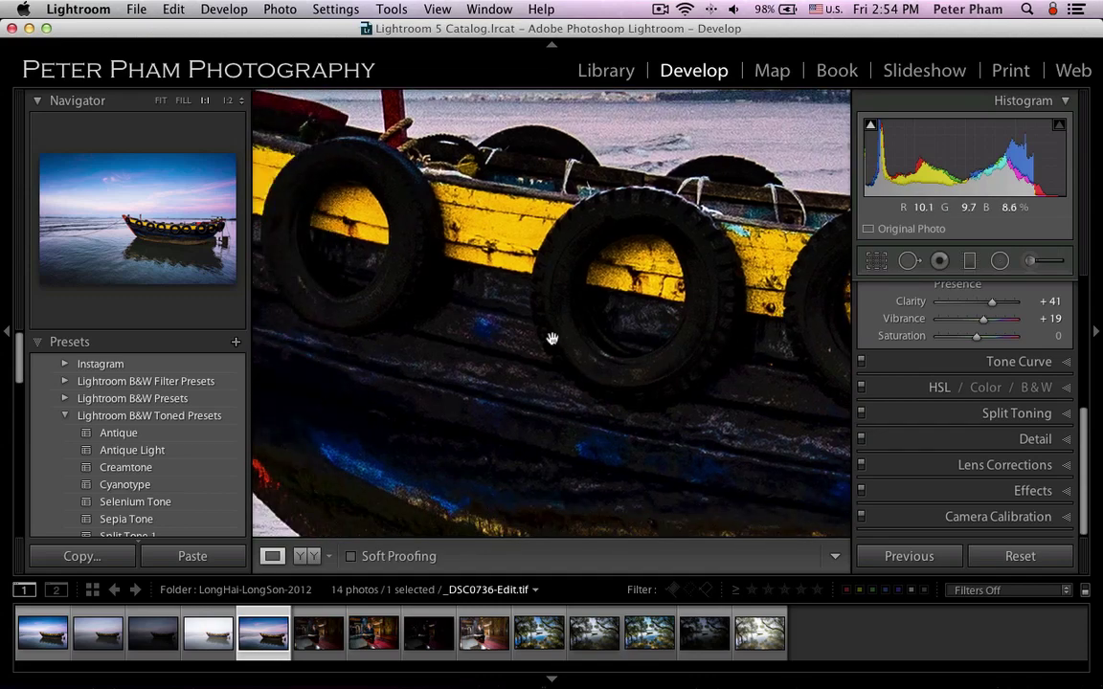
pyautogui.moveTo(564, 311); pyautogui.dragTo(603, 387)
pyautogui.moveTo(647, 265); pyautogui.dragTo(632, 163)
pyautogui.moveTo(493, 431)
pyautogui.mouseDown()
pyautogui.moveTo(614, 240)
pyautogui.moveTo(614, 145)
pyautogui.mouseUp()
pyautogui.moveTo(613, 386)
pyautogui.mouseDown()
pyautogui.moveTo(639, 319)
pyautogui.moveTo(708, 307)
pyautogui.mouseUp()
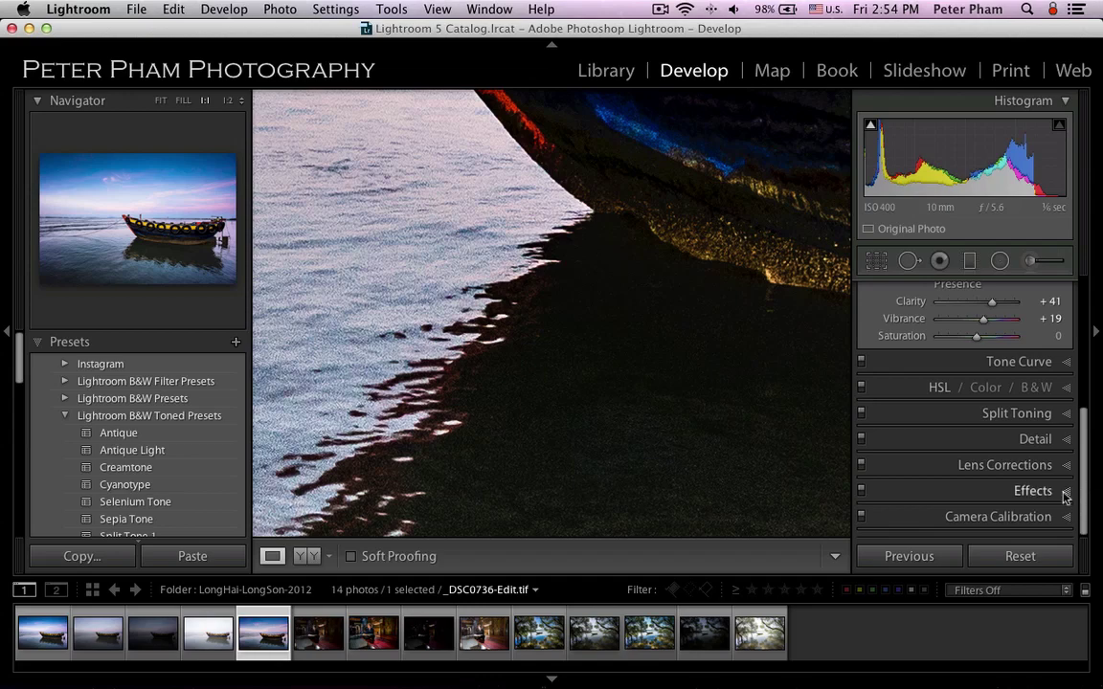
# Expand the Detail panel's sharpening and noise reduction controls
pyautogui.click(1066, 492)
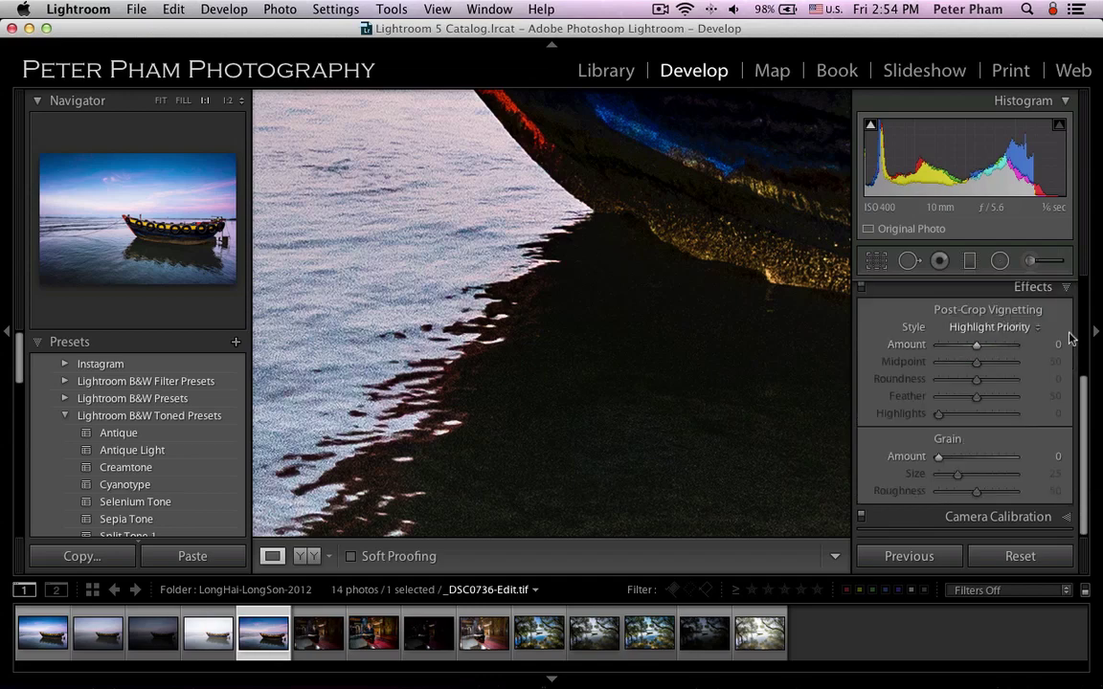
pyautogui.scroll(5, 1082, 411)
pyautogui.scroll(2, 1087, 374)
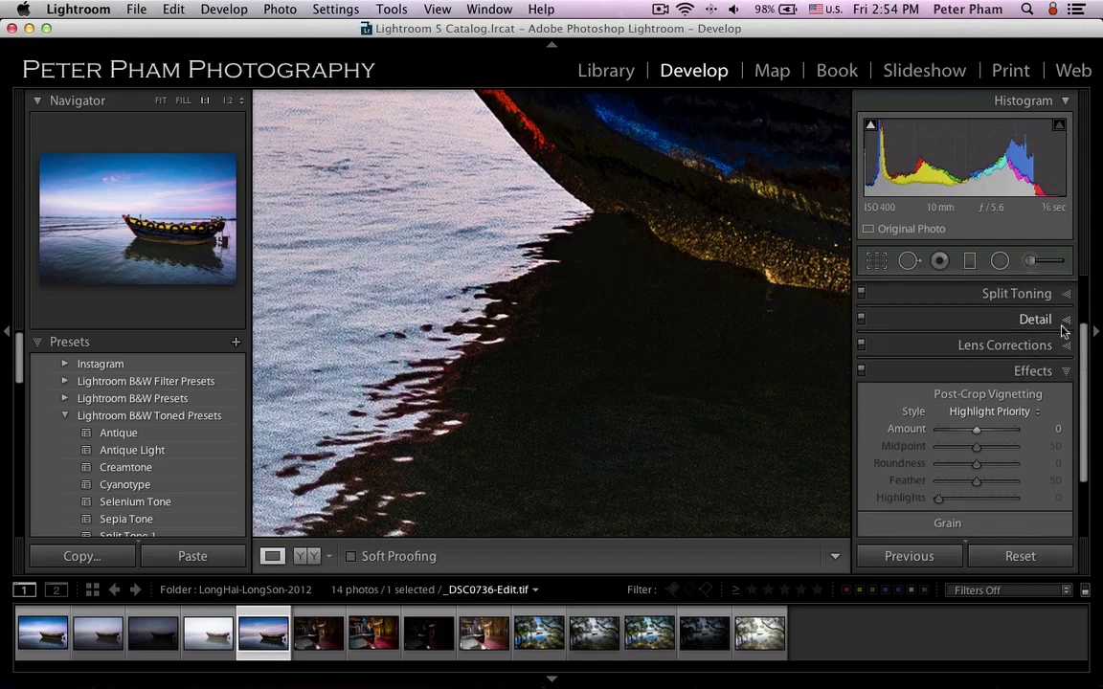
pyautogui.click(1062, 322)
pyautogui.scroll(-5, 1075, 412)
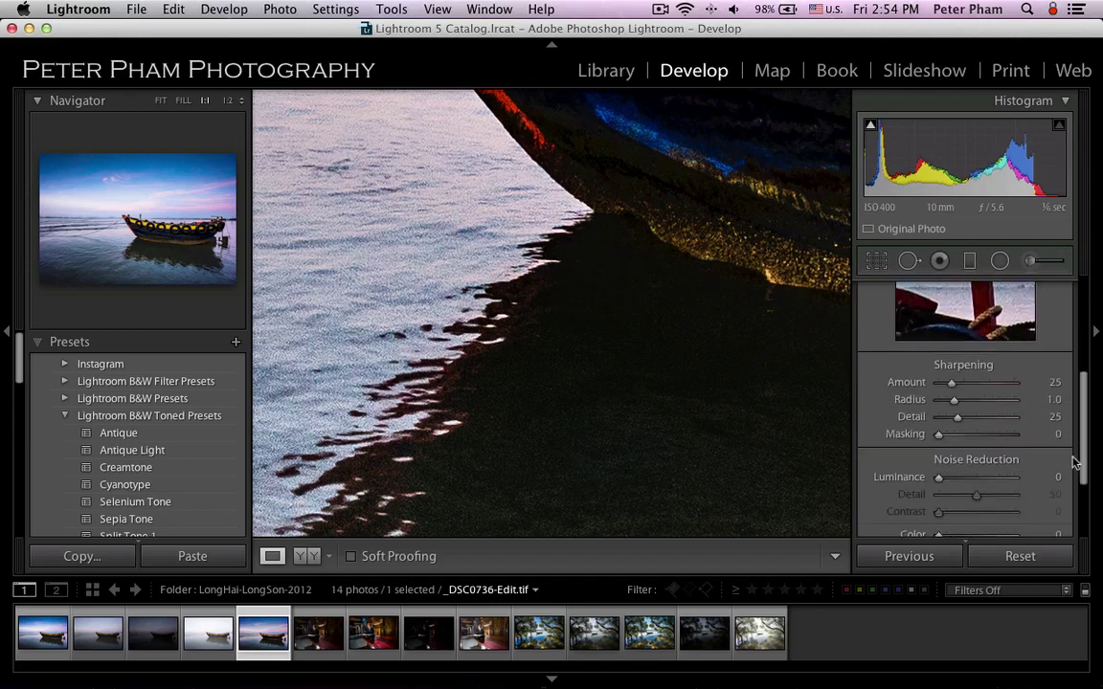
pyautogui.scroll(-1, 1073, 465)
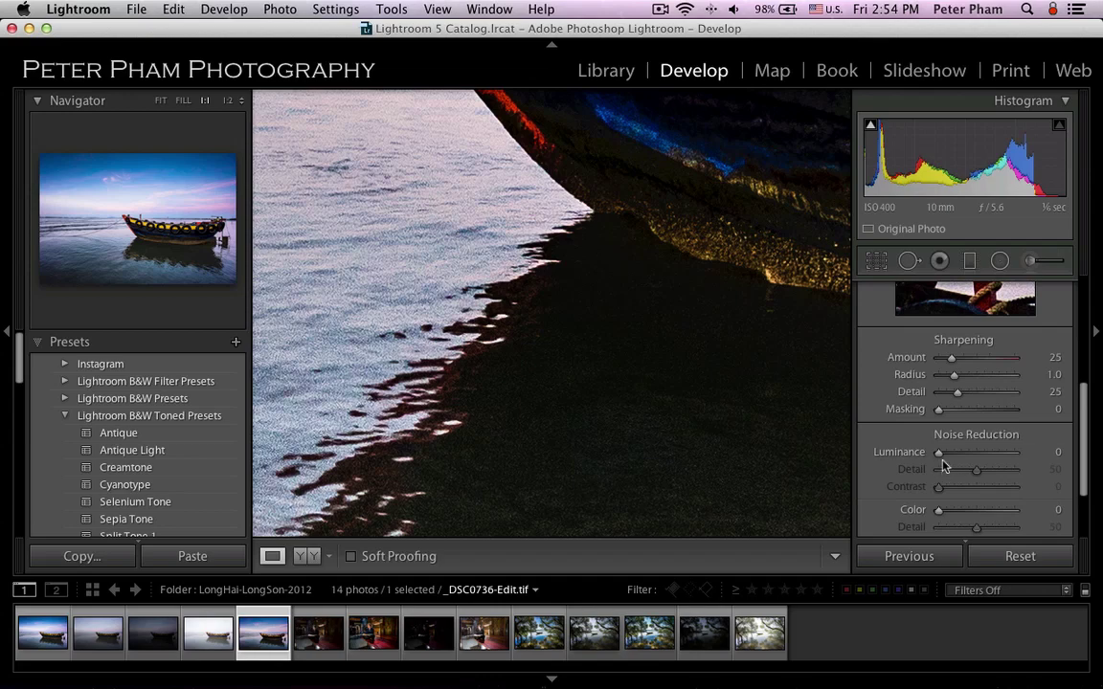
# Set Luminance noise reduction to 25
pyautogui.moveTo(939, 453); pyautogui.dragTo(979, 459)
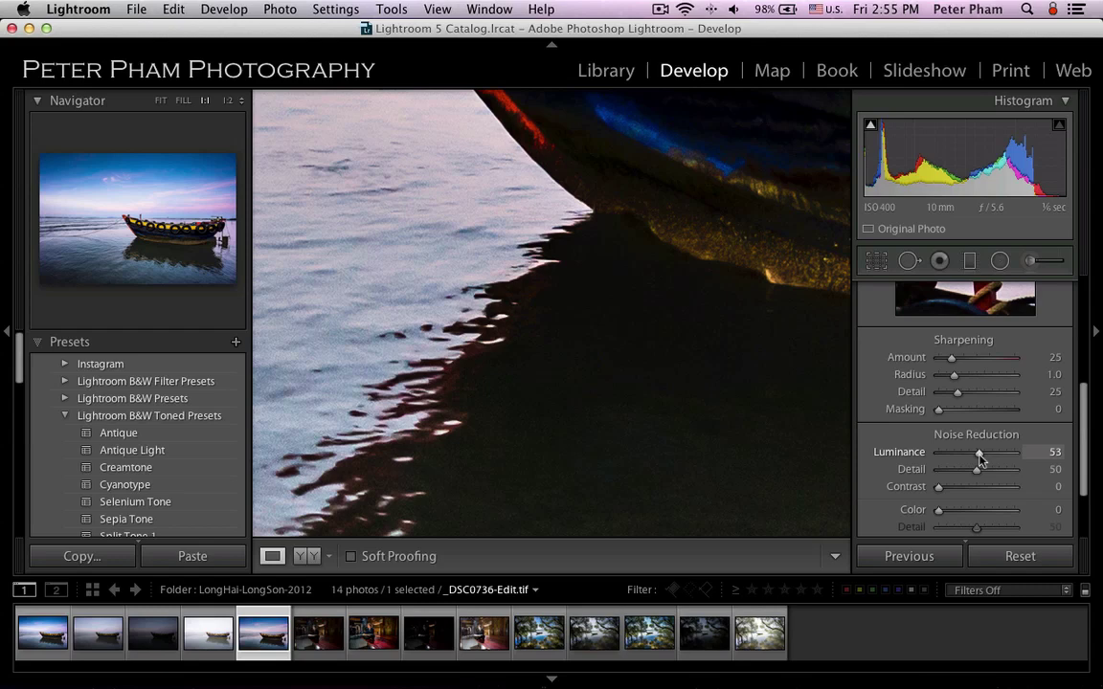
pyautogui.moveTo(979, 459); pyautogui.dragTo(960, 459)
pyautogui.moveTo(960, 460); pyautogui.dragTo(955, 459)
pyautogui.moveTo(956, 460); pyautogui.dragTo(958, 460)
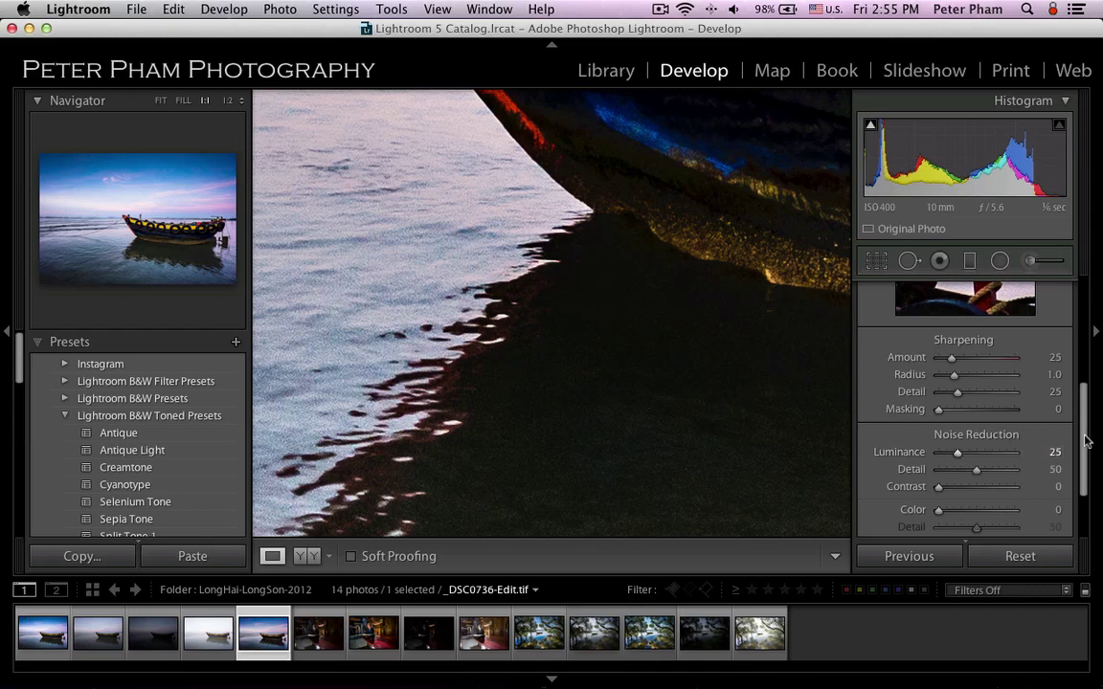
pyautogui.scroll(-3, 1085, 441)
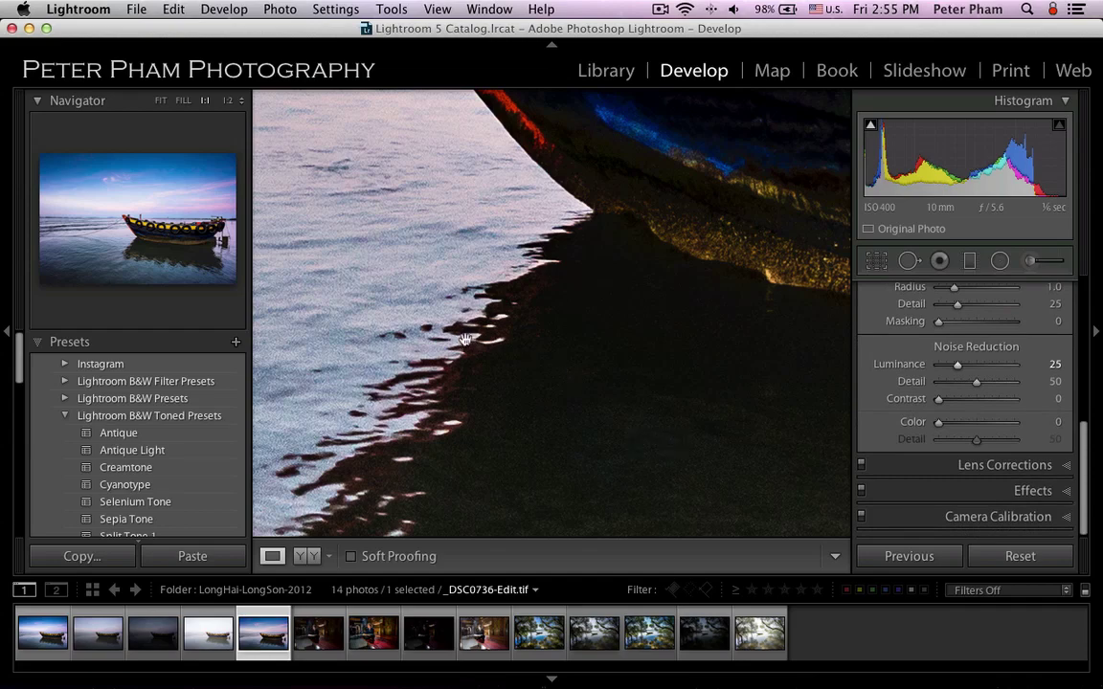
# Pan the 1:1 view to the dark shoreline below the boat
pyautogui.scroll(-5, 661, 364)
pyautogui.hscroll(8, 661, 364)
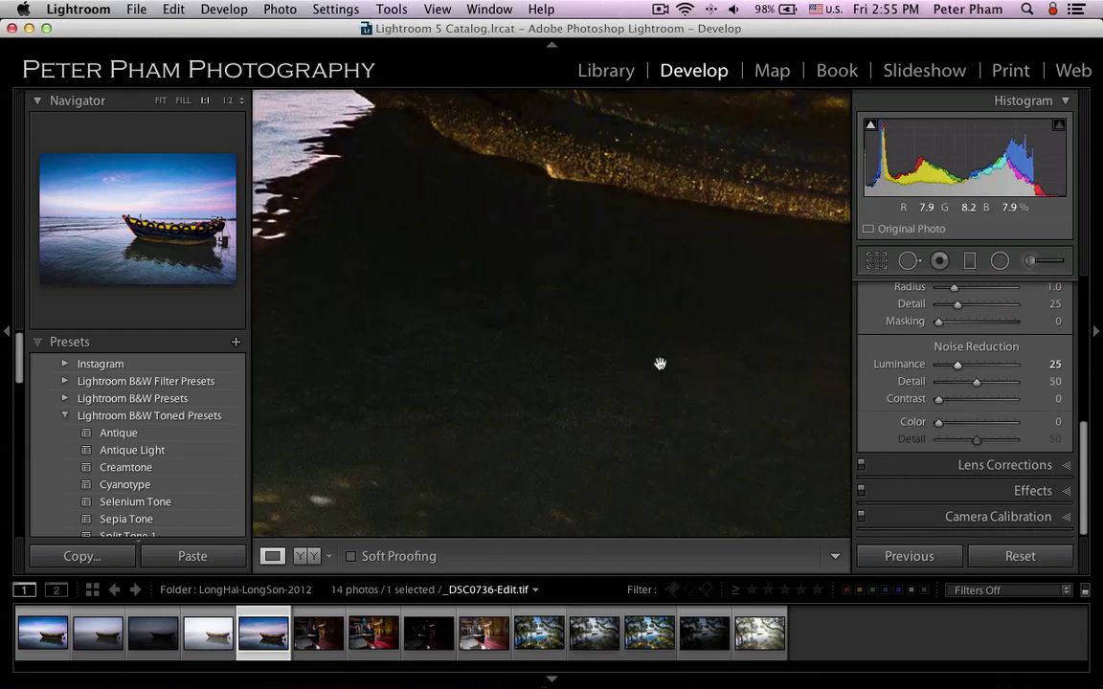
pyautogui.moveTo(674, 364); pyautogui.dragTo(675, 242)
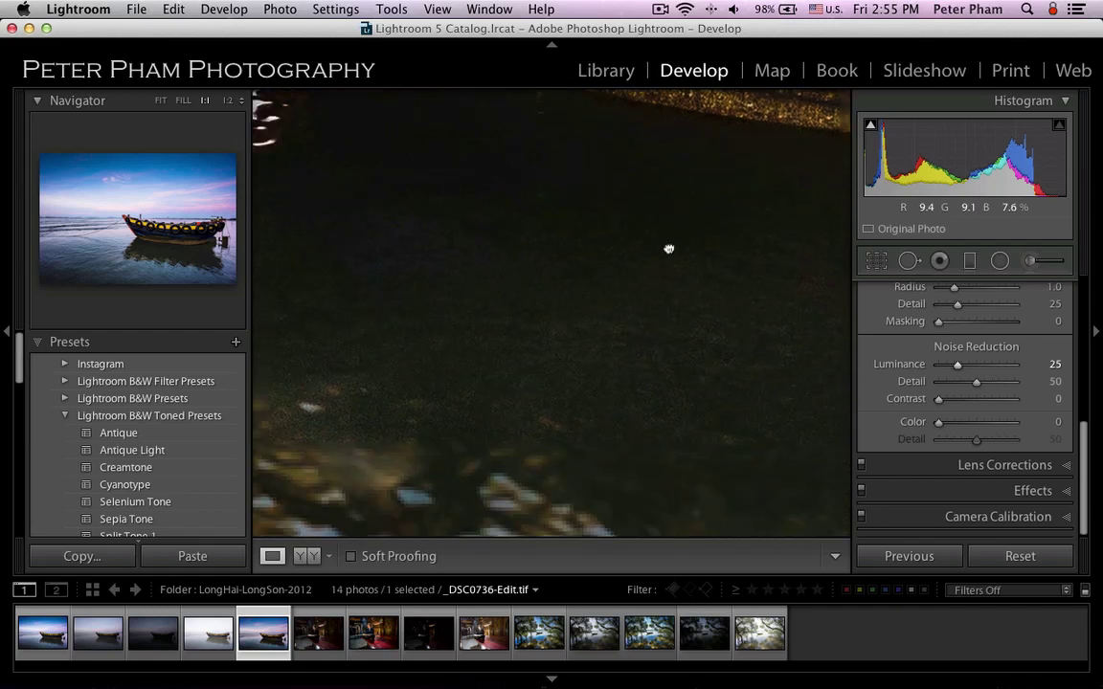
pyautogui.scroll(-3, 690, 239)
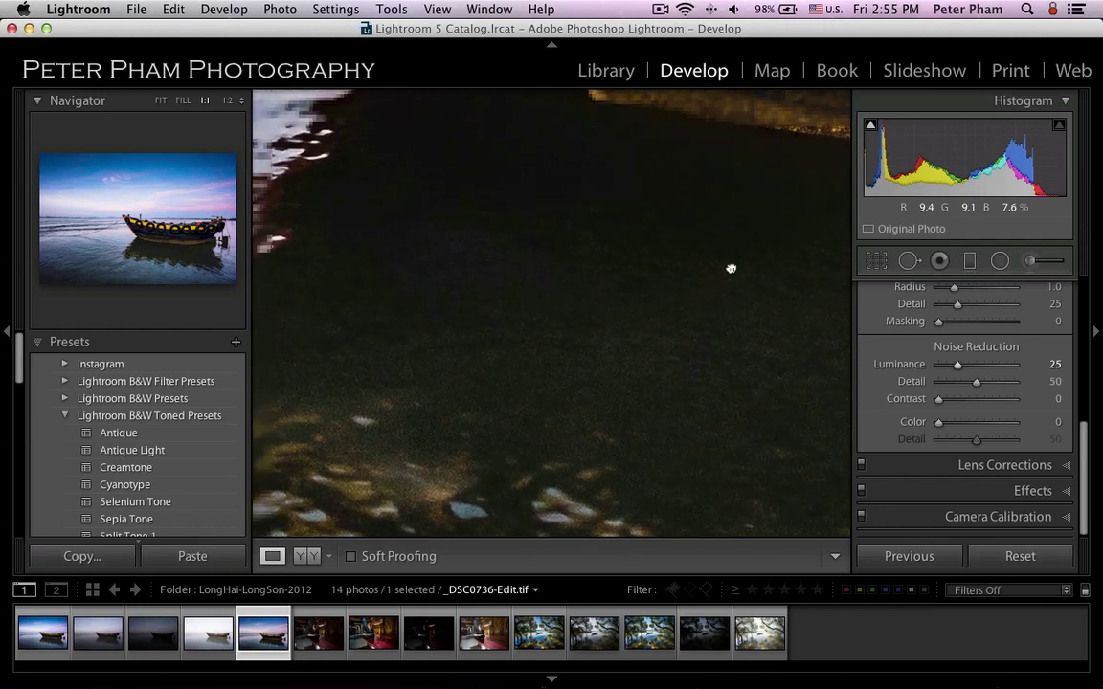
pyautogui.hscroll(-5, 386, 406)
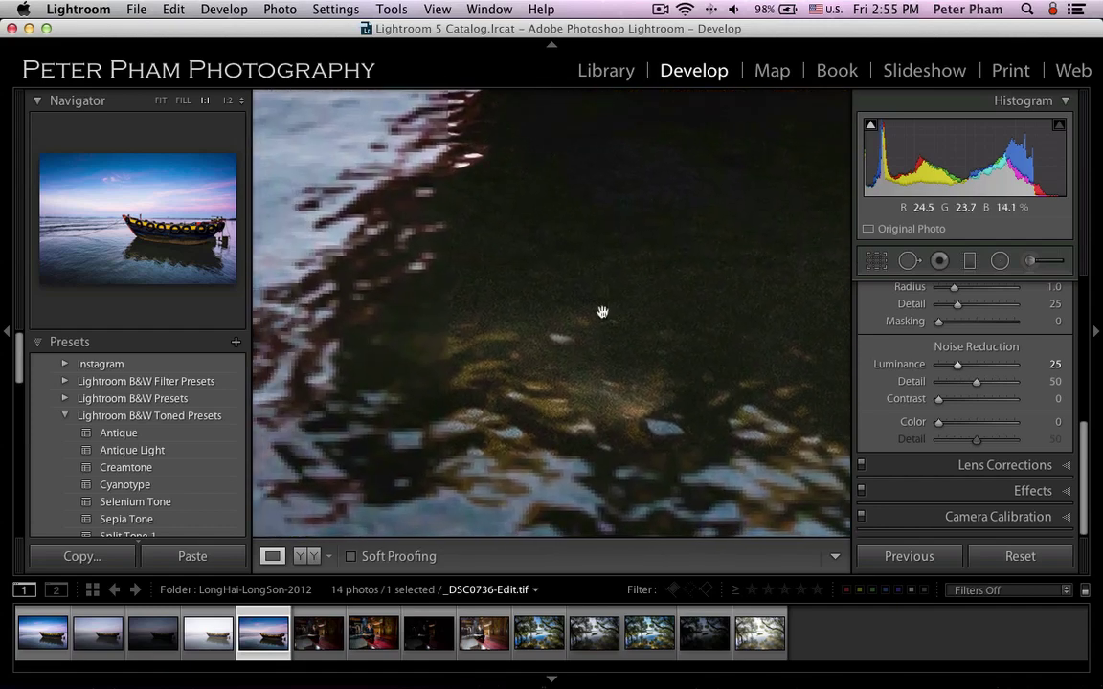
pyautogui.moveTo(1084, 465); pyautogui.dragTo(1085, 413)
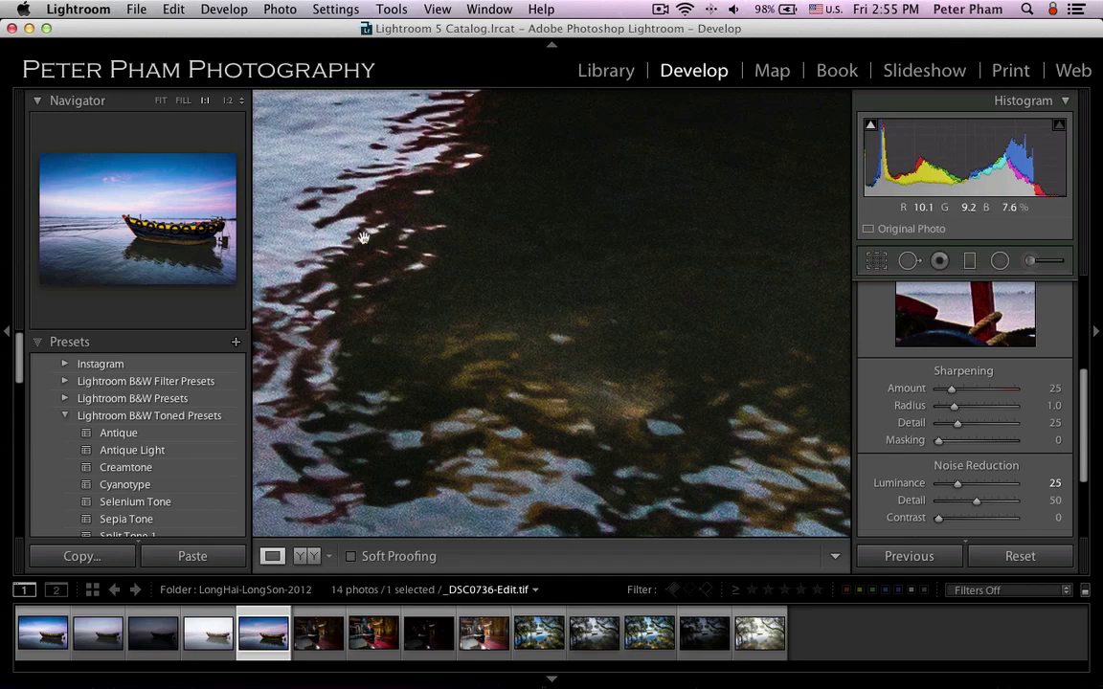
# Raise the Detail panel's sharpening Amount to 67
pyautogui.scroll(3, 696, 244)
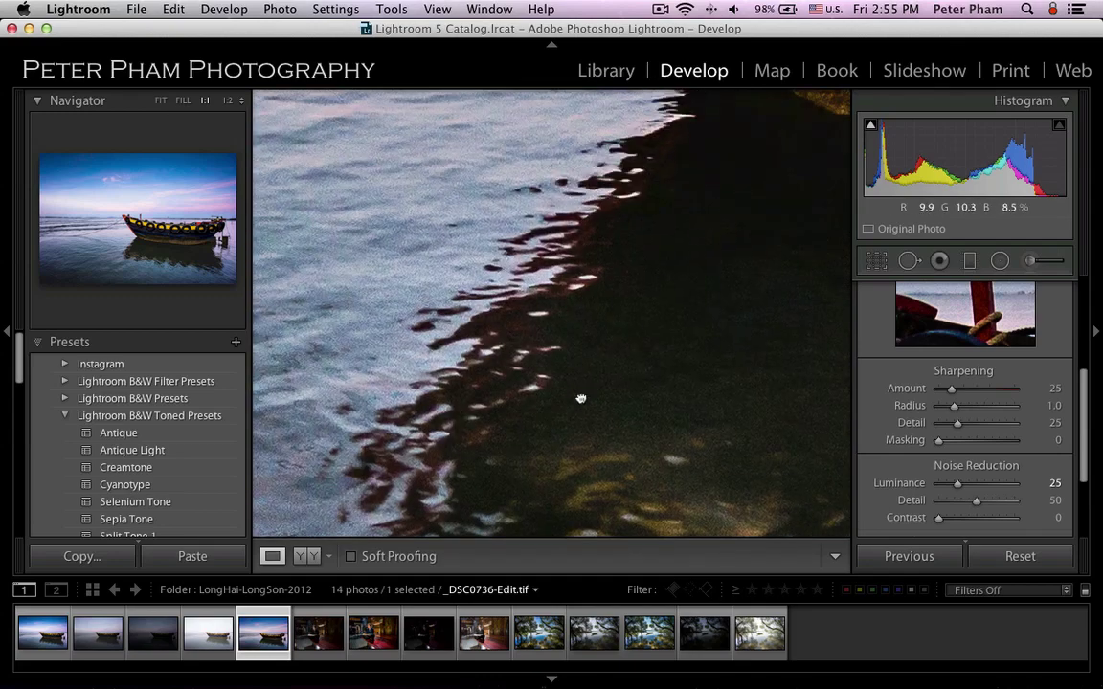
pyautogui.scroll(5, 581, 396)
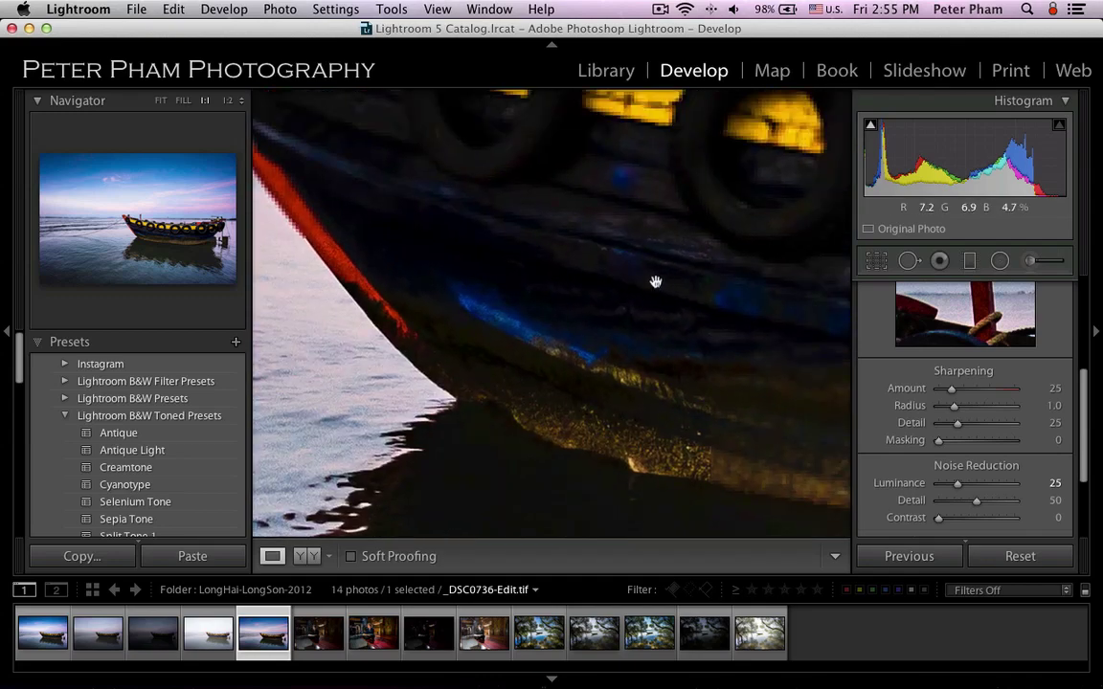
pyautogui.scroll(3, 588, 376)
pyautogui.scroll(3, 588, 393)
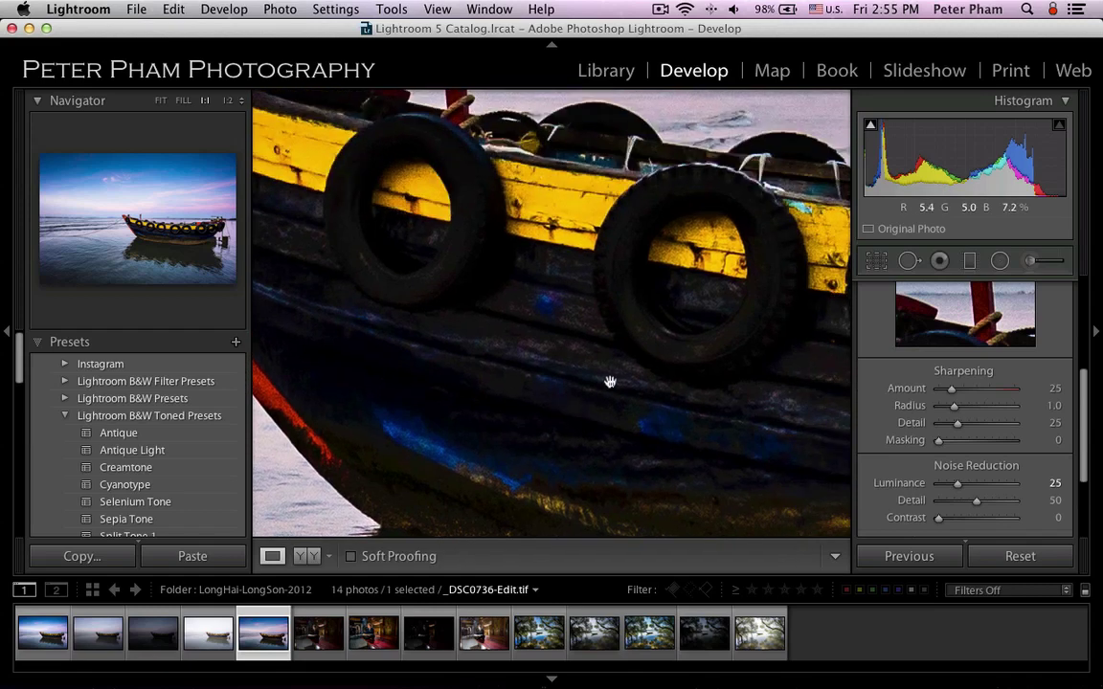
pyautogui.scroll(3, 582, 418)
pyautogui.scroll(2, 583, 422)
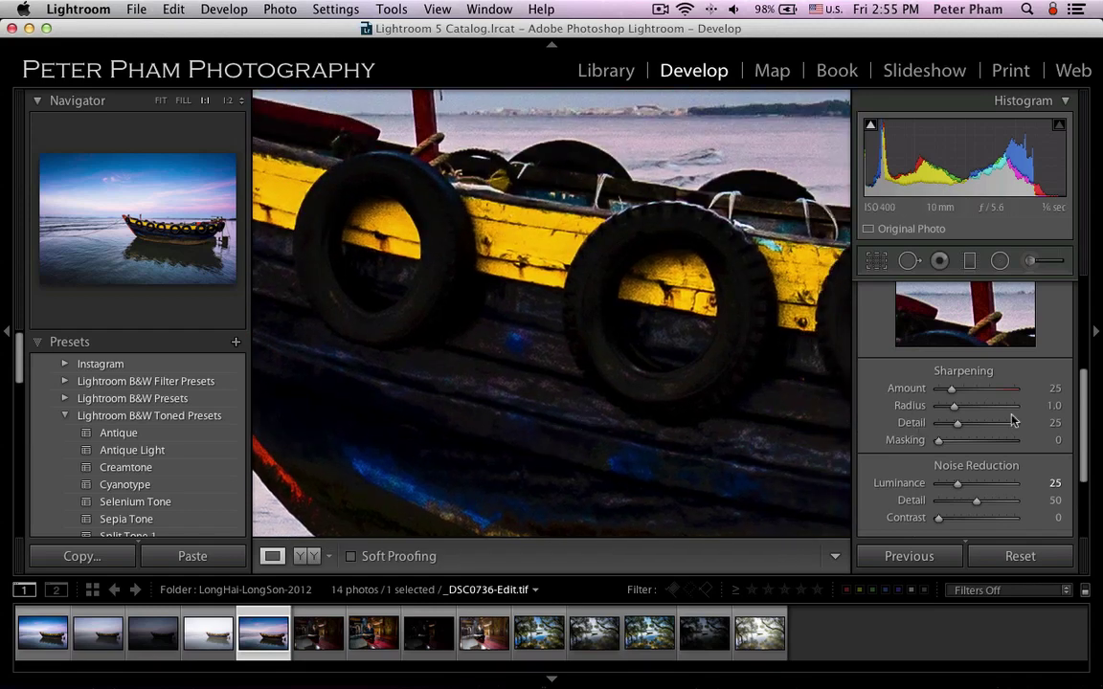
pyautogui.moveTo(953, 391); pyautogui.dragTo(979, 393)
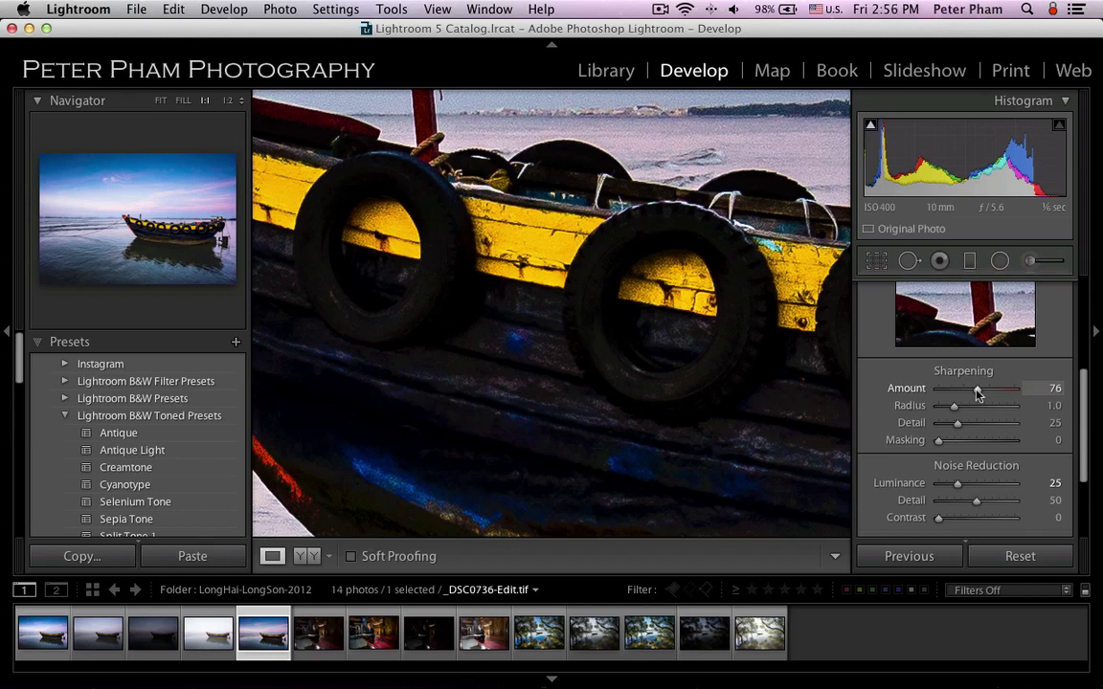
pyautogui.moveTo(978, 393); pyautogui.dragTo(972, 396)
# Fit the photo, hide all panels and preview it in Lights Out mode, then exit
pyautogui.click(159, 102)
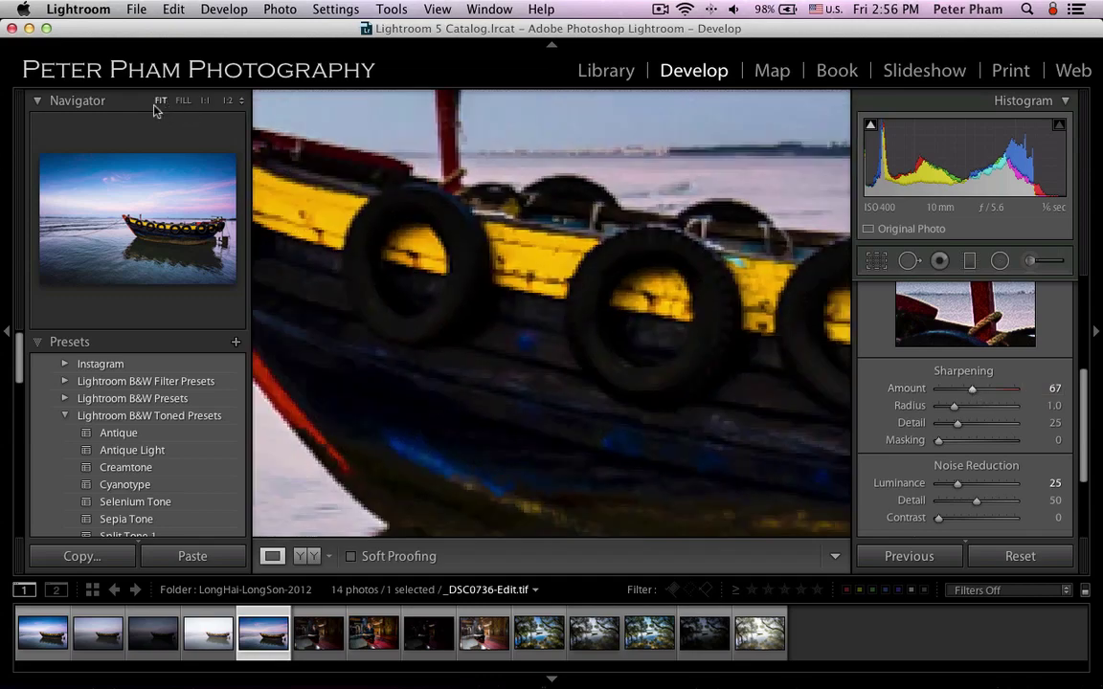
pyautogui.press('shift')
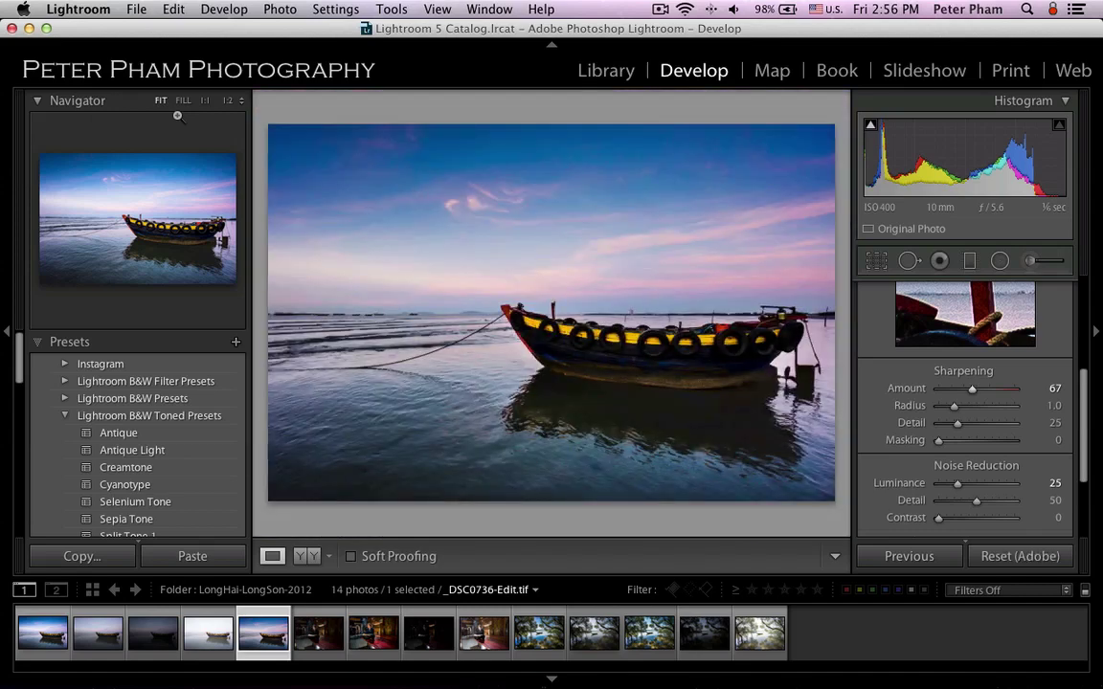
pyautogui.hotkey('shift', 'Tab')
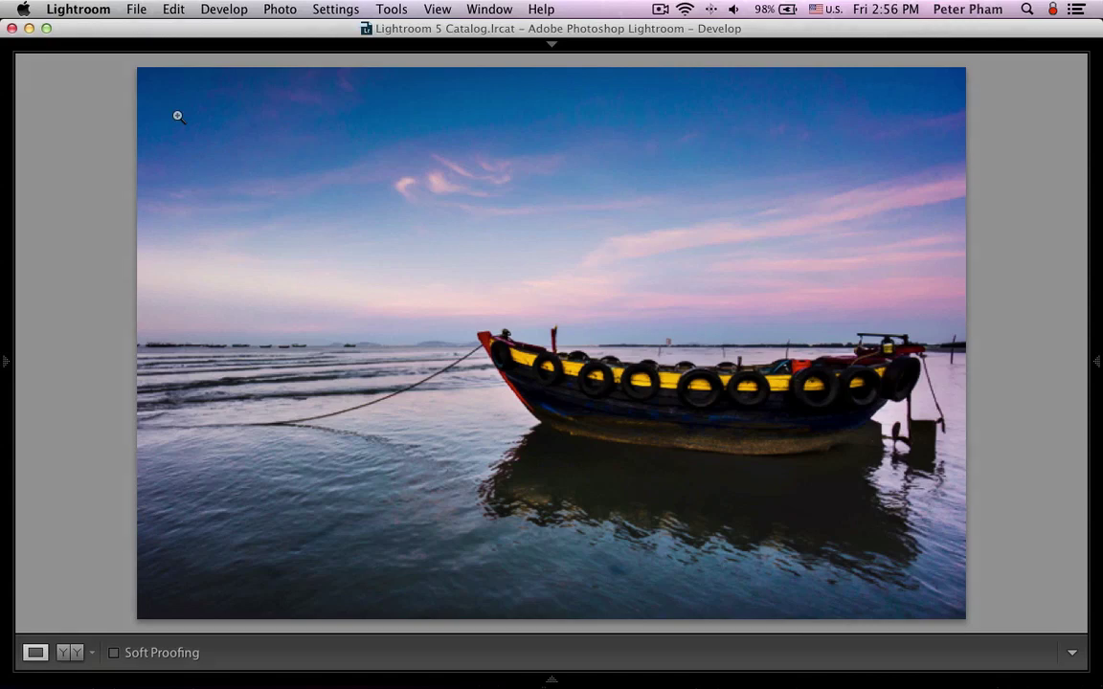
pyautogui.press('l')
pyautogui.press('l')
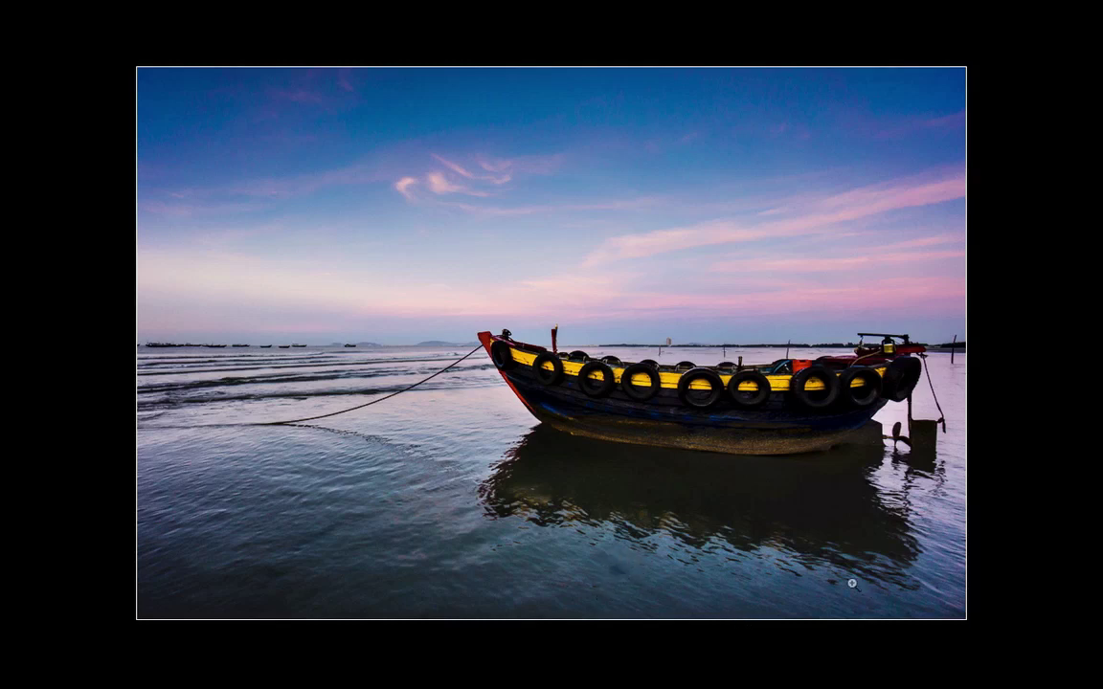
pyautogui.press('Escape')
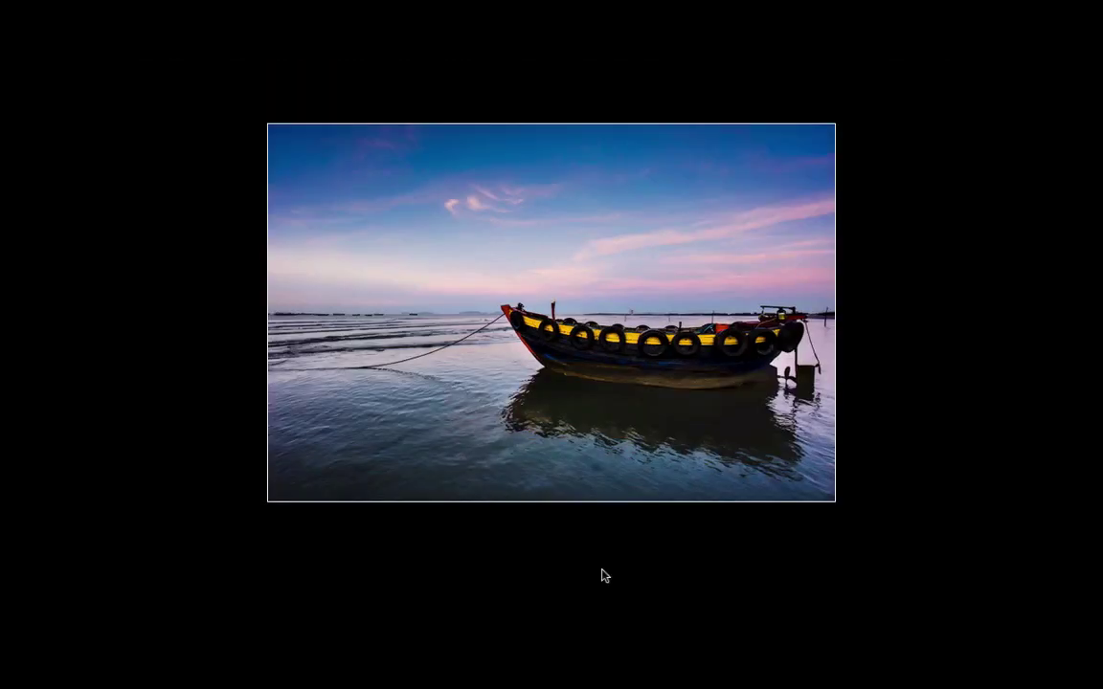
# Restore the workspace, zoom to 1:1 on the water and shrink the Heal spot-removal brush
pyautogui.press('l')
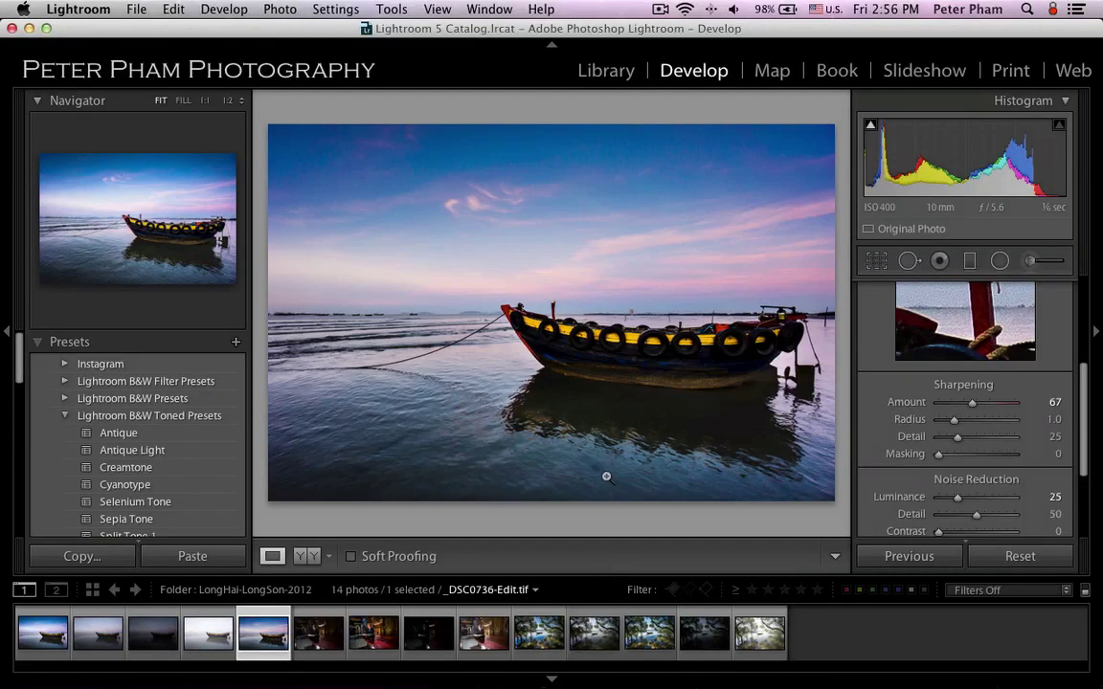
pyautogui.click(599, 473)
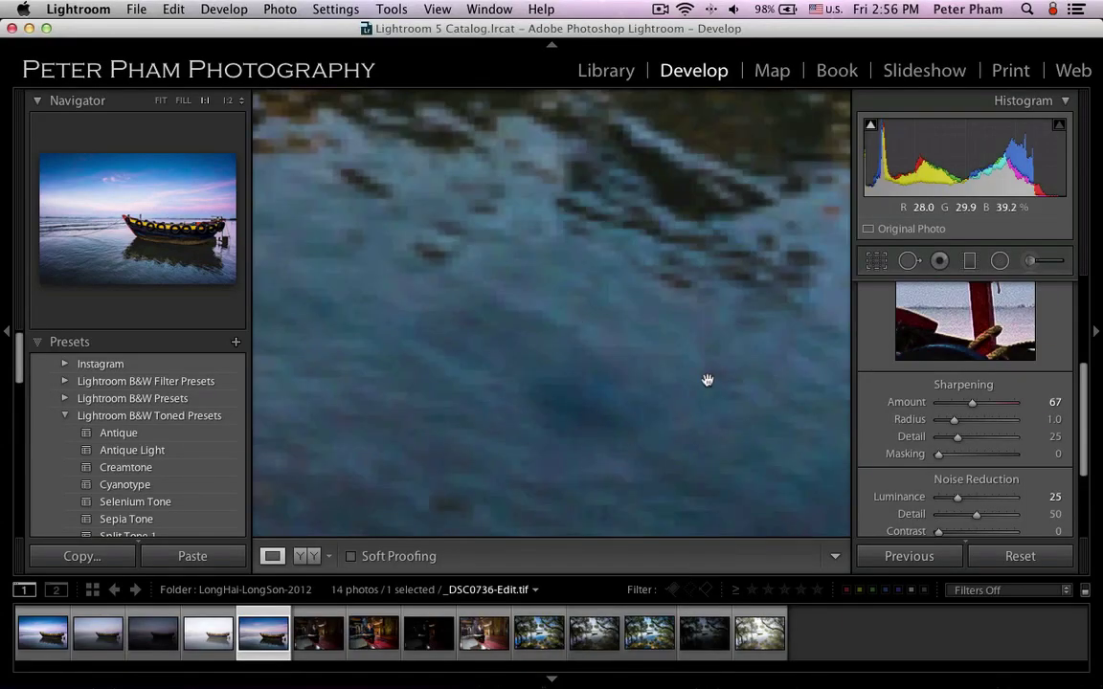
pyautogui.click(911, 264)
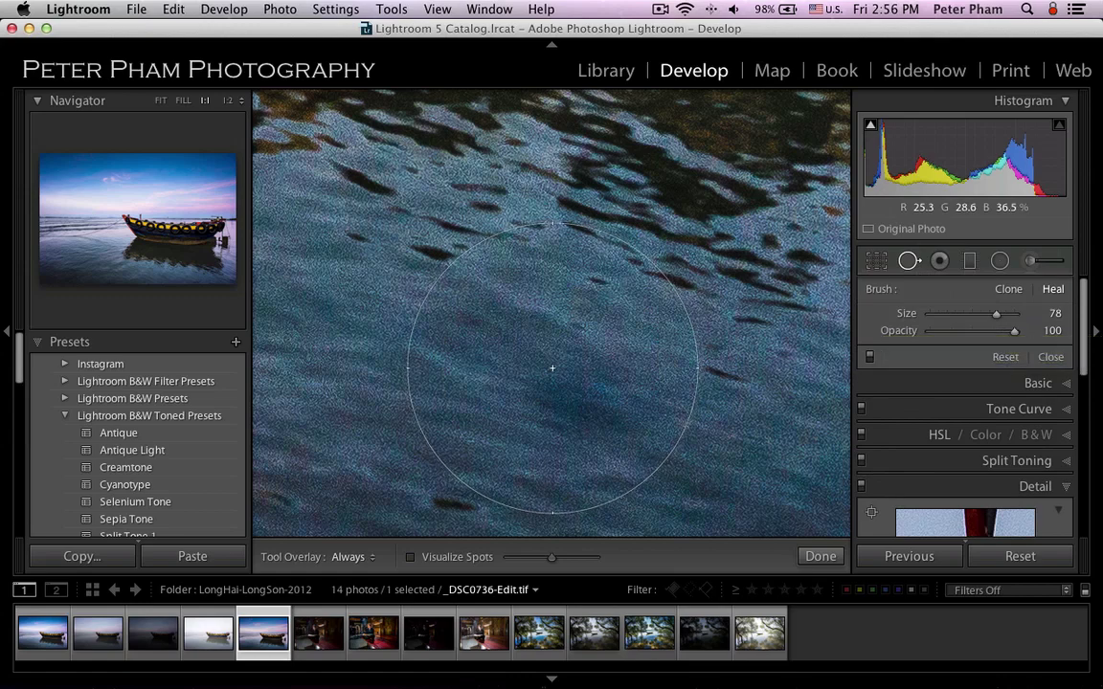
pyautogui.scroll(-3, 555, 371)
pyautogui.scroll(-1, 564, 379)
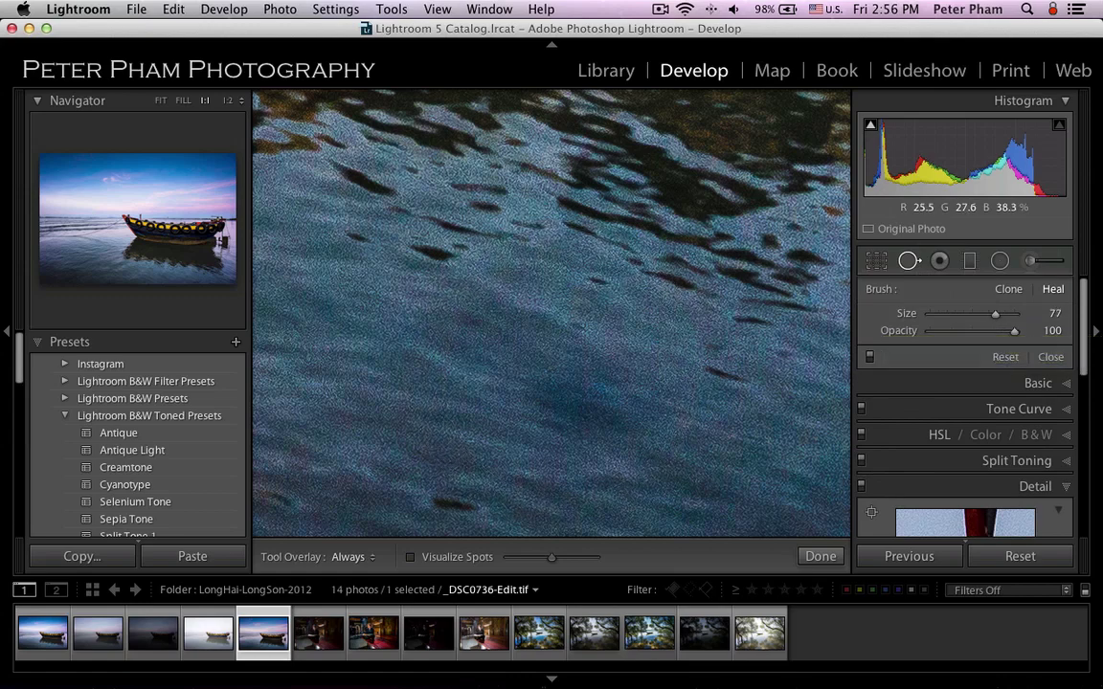
pyautogui.scroll(-1, 564, 378)
pyautogui.scroll(-1, 564, 378)
pyautogui.scroll(-1, 564, 379)
pyautogui.scroll(-1, 564, 376)
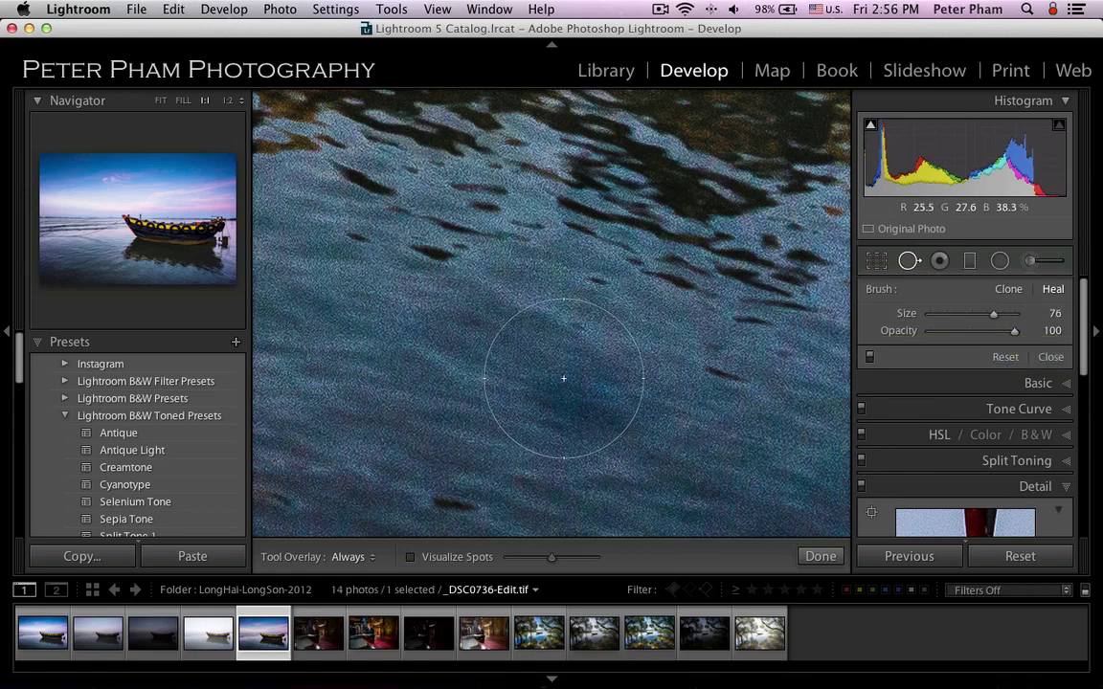
pyautogui.scroll(-1, 522, 372)
pyautogui.scroll(-1, 512, 382)
pyautogui.scroll(-1, 513, 381)
pyautogui.scroll(-1, 517, 379)
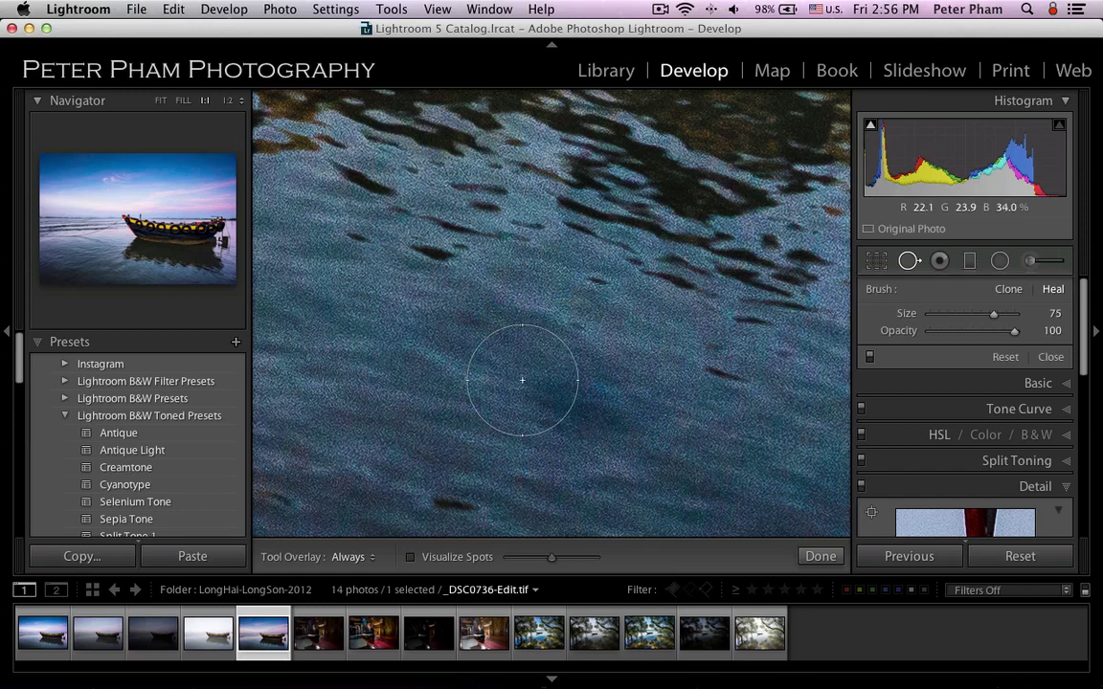
pyautogui.scroll(-1, 522, 379)
pyautogui.scroll(-1, 522, 379)
pyautogui.scroll(-1, 523, 379)
# Heal the dark water blotch using a source from cleaner water, then finish
pyautogui.moveTo(522, 379); pyautogui.dragTo(640, 416)
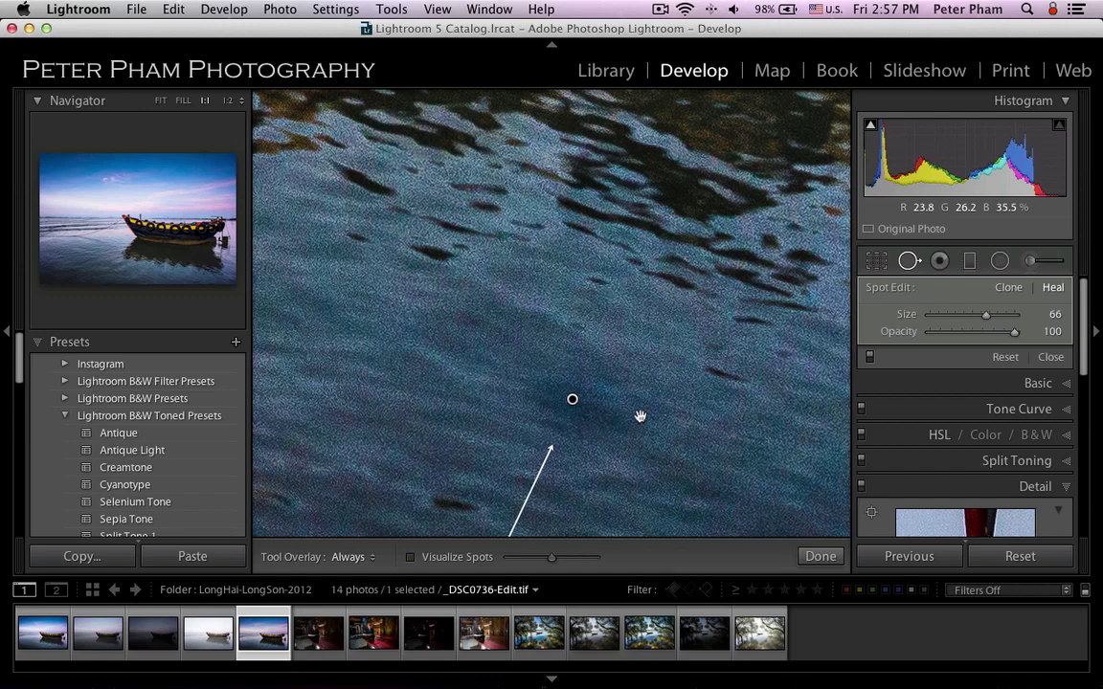
pyautogui.moveTo(639, 415); pyautogui.dragTo(623, 421)
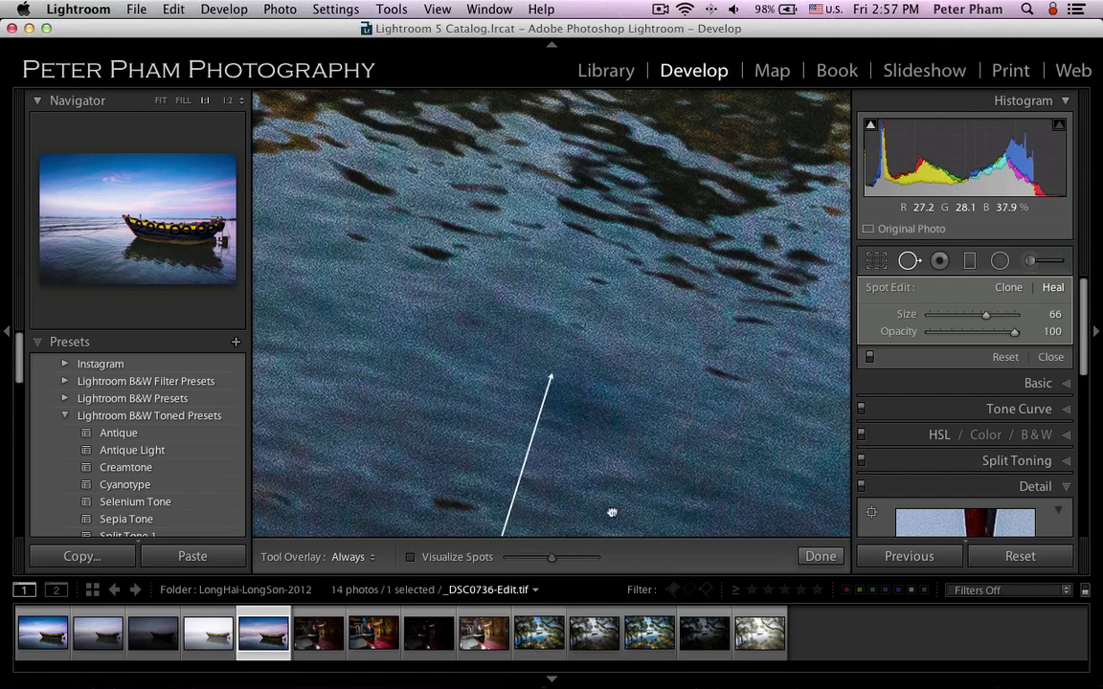
pyautogui.click(815, 556)
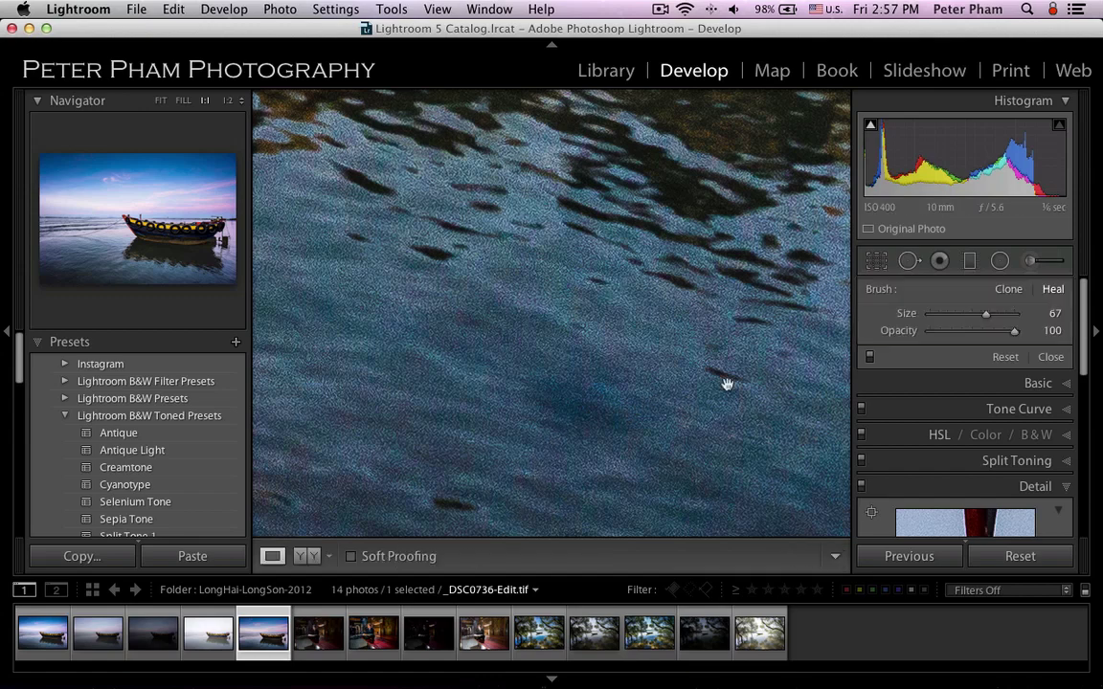
# Close spot removal, fit the photo in view, and select the existing sky graduated filter
pyautogui.click(1051, 358)
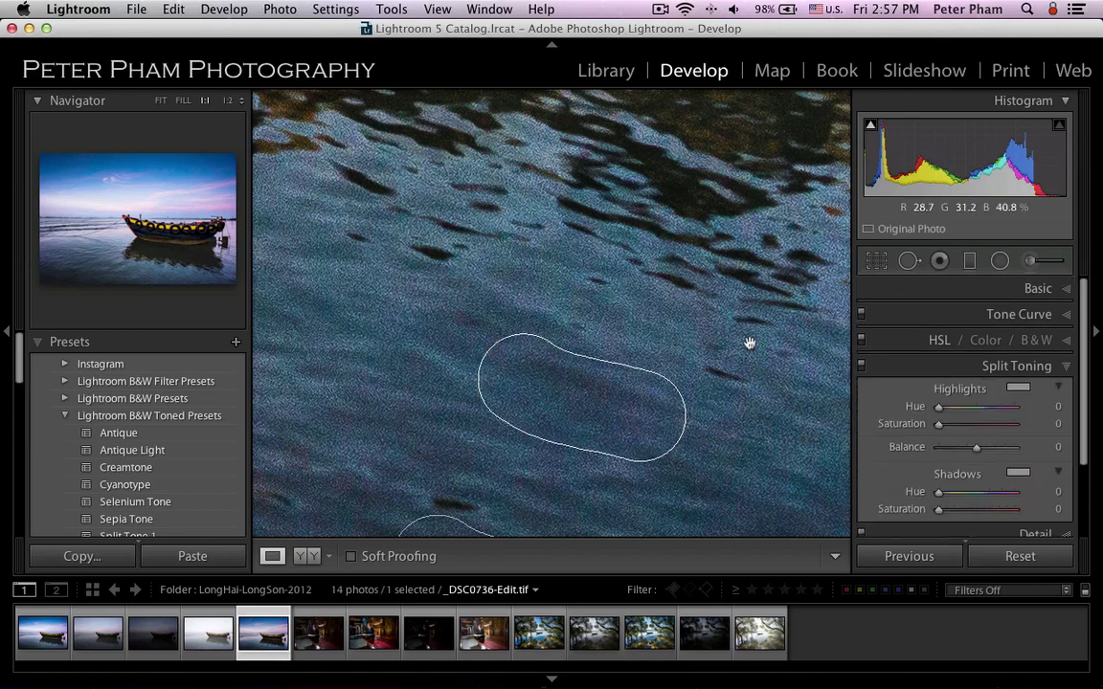
pyautogui.click(162, 102)
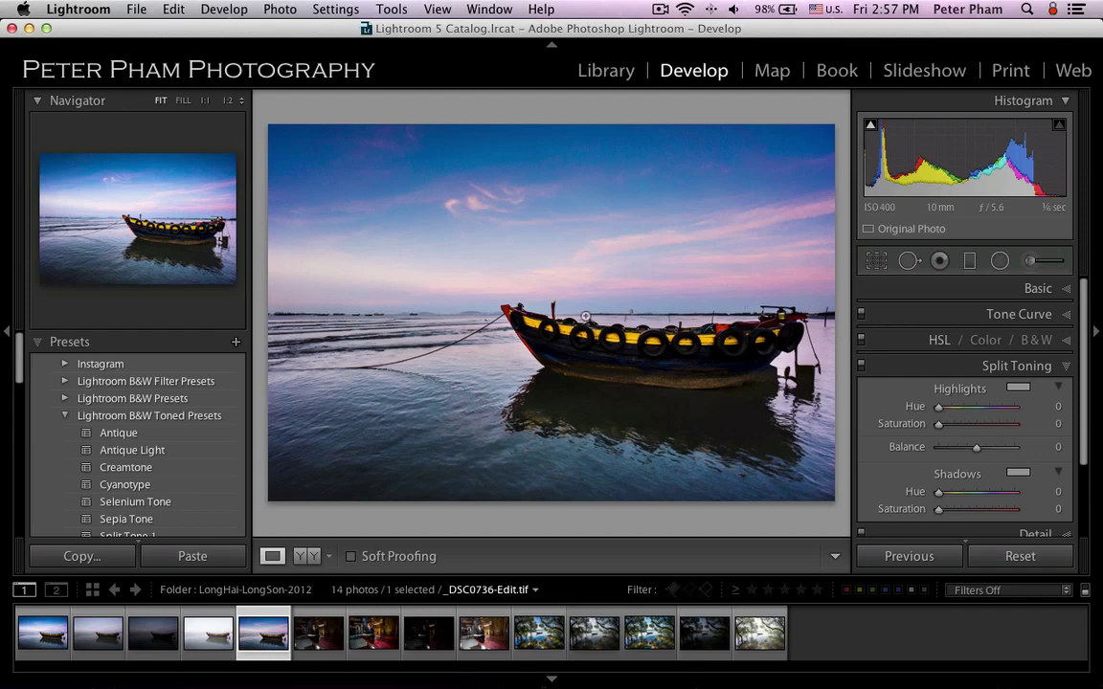
pyautogui.click(970, 263)
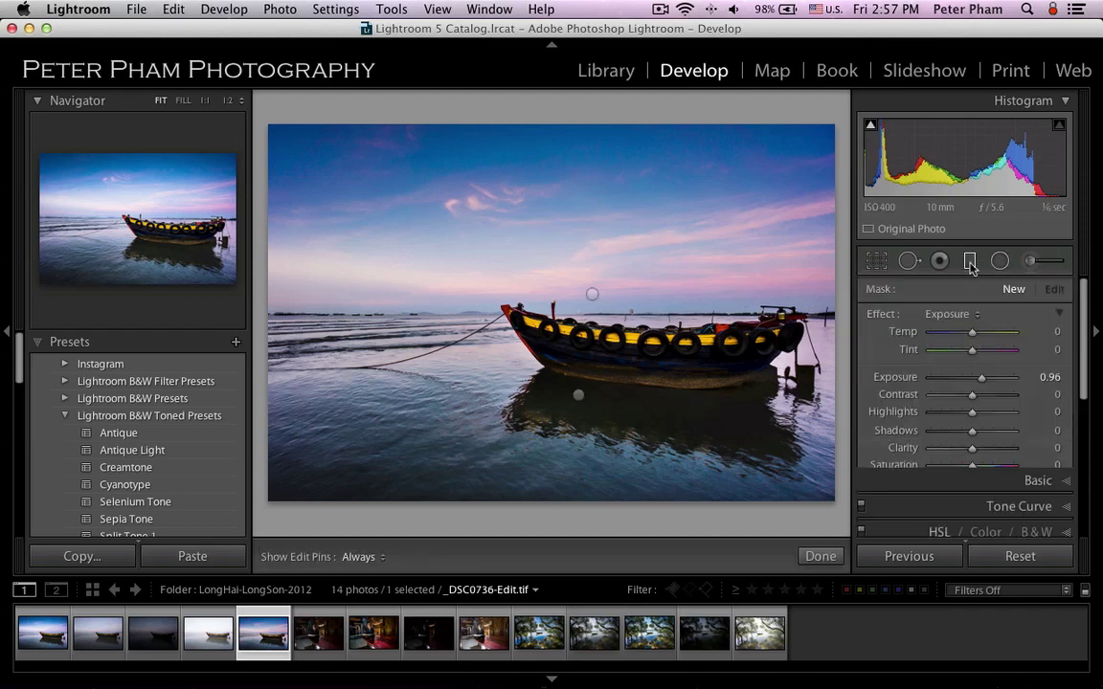
pyautogui.click(590, 292)
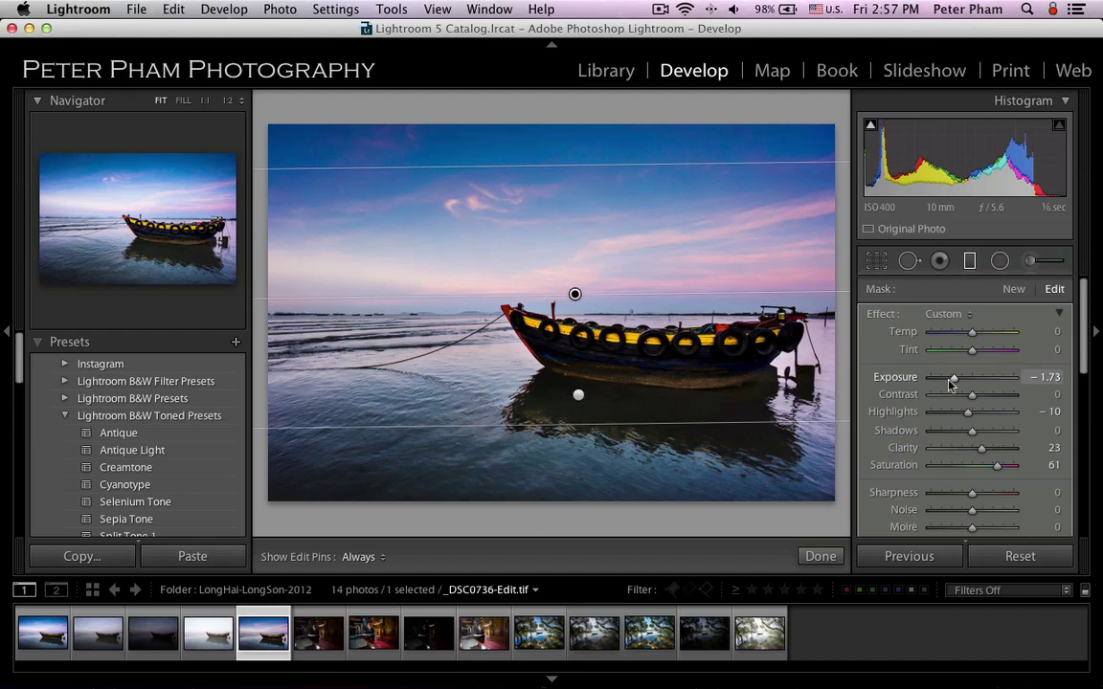
# Strengthen the sky filter: exposure −2.15, clarity 33, highlights −26, sharpness 10, then preview full-screen
pyautogui.moveTo(948, 381); pyautogui.dragTo(945, 382)
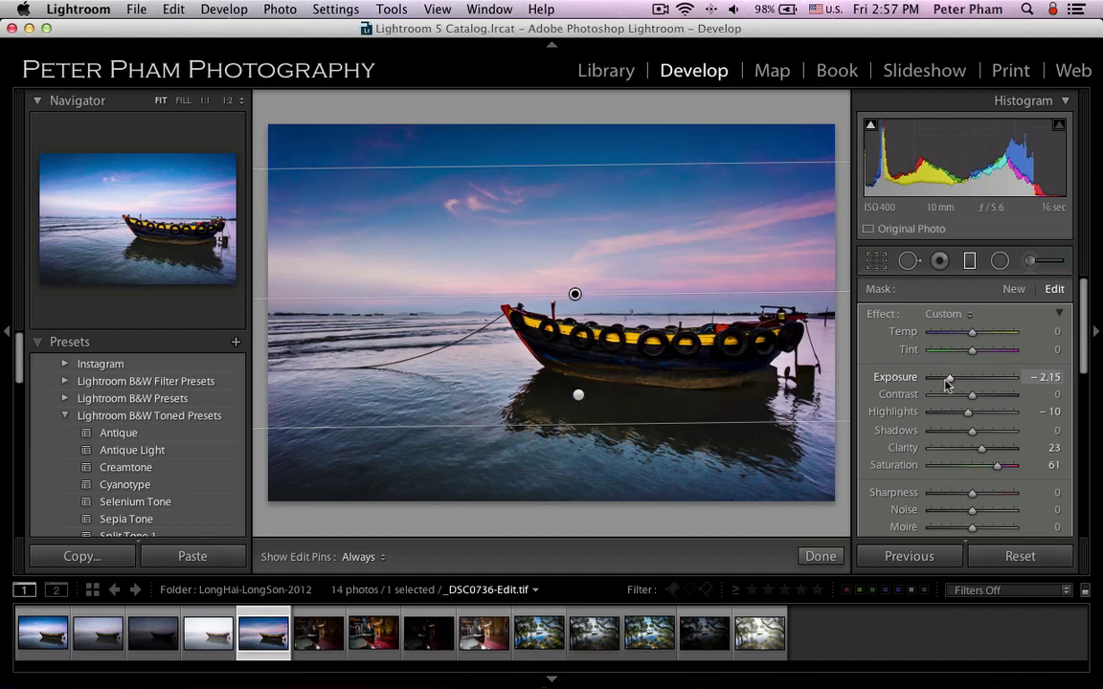
pyautogui.moveTo(982, 448); pyautogui.dragTo(986, 448)
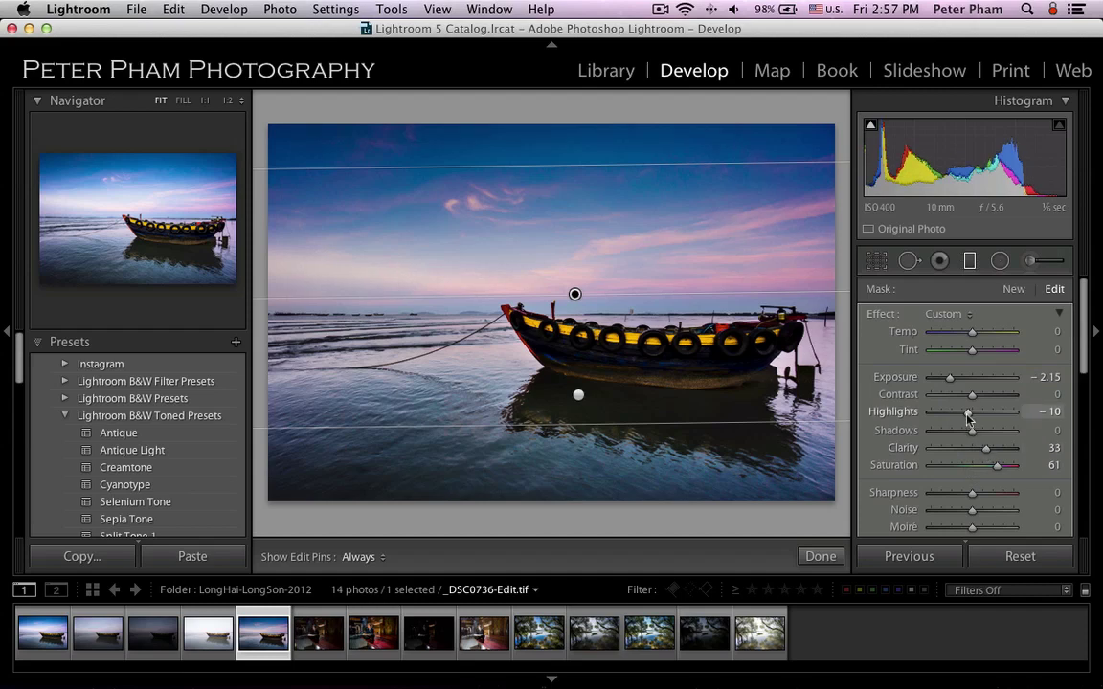
pyautogui.moveTo(968, 412); pyautogui.dragTo(960, 412)
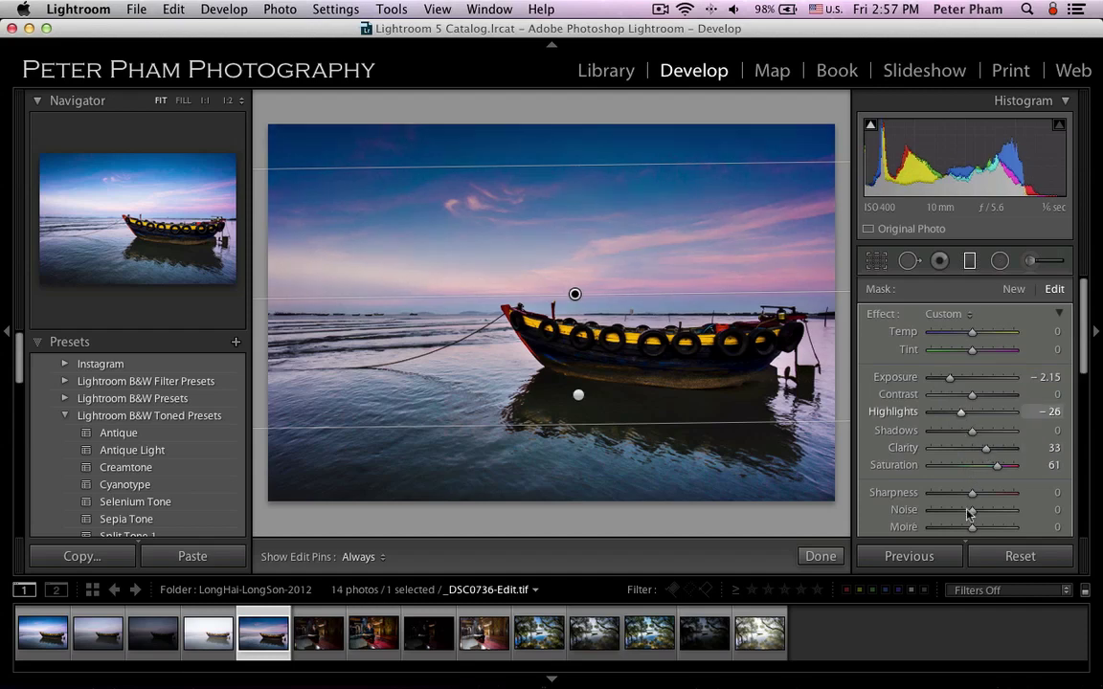
pyautogui.moveTo(972, 492); pyautogui.dragTo(977, 492)
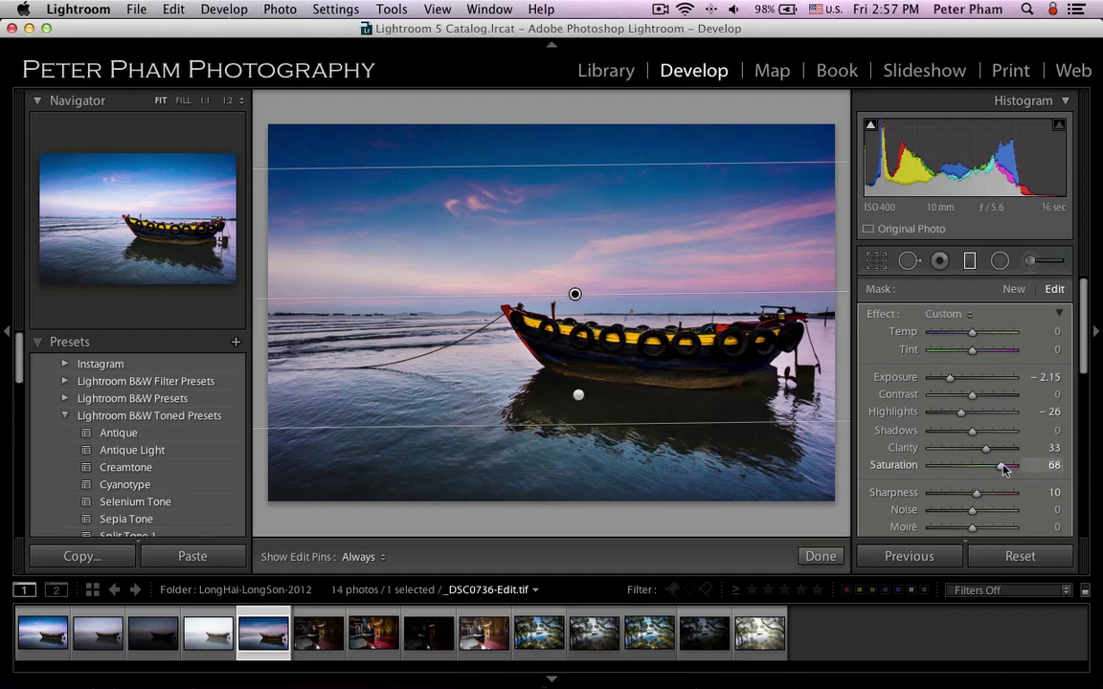
pyautogui.scroll(-5, 1076, 407)
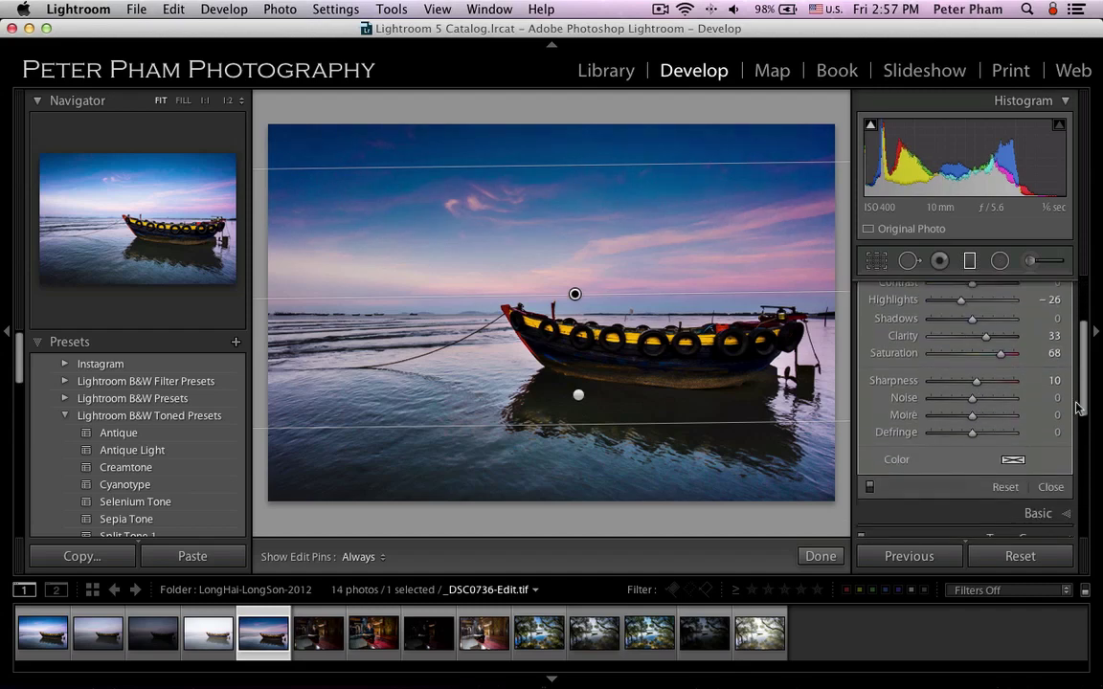
pyautogui.click(1050, 486)
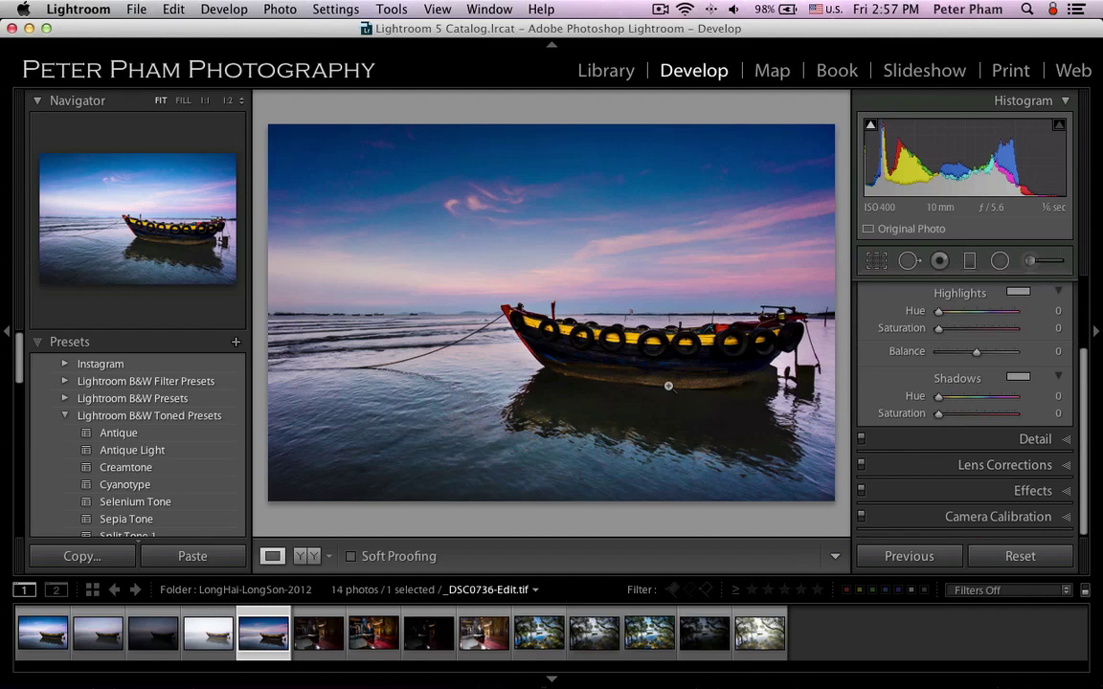
pyautogui.hotkey('shift', 'Tab')
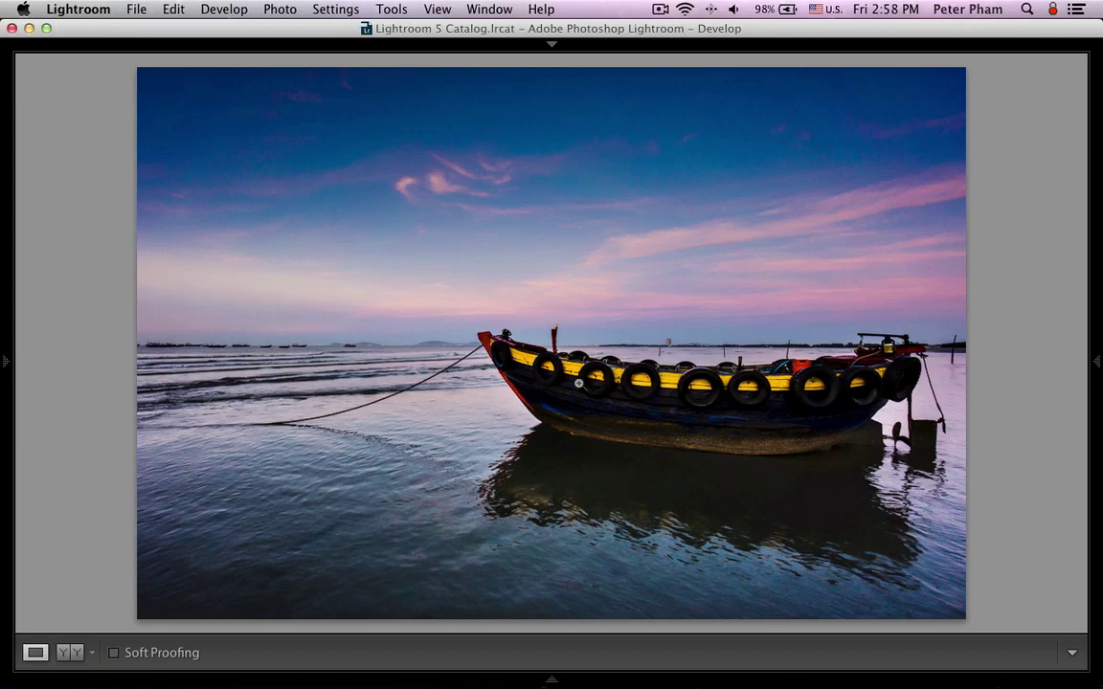
pyautogui.hotkey('shift', 'Tab')
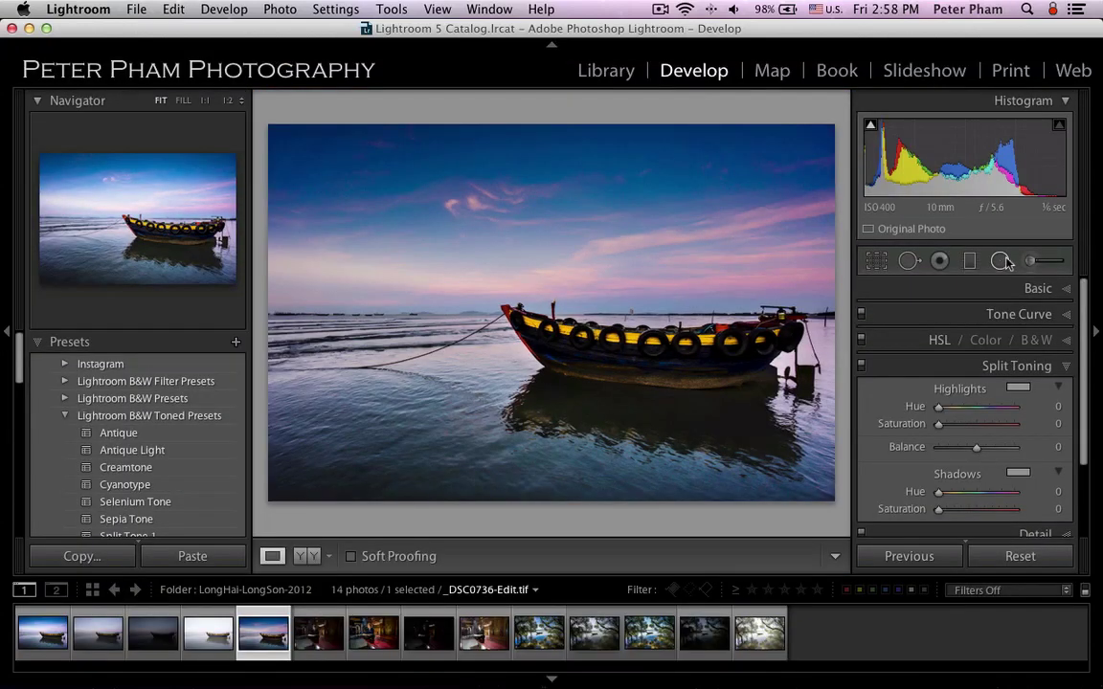
# Paint an adjustment brush mask over the boat with Exposure 3.23 and Highlights 18
pyautogui.click(1032, 263)
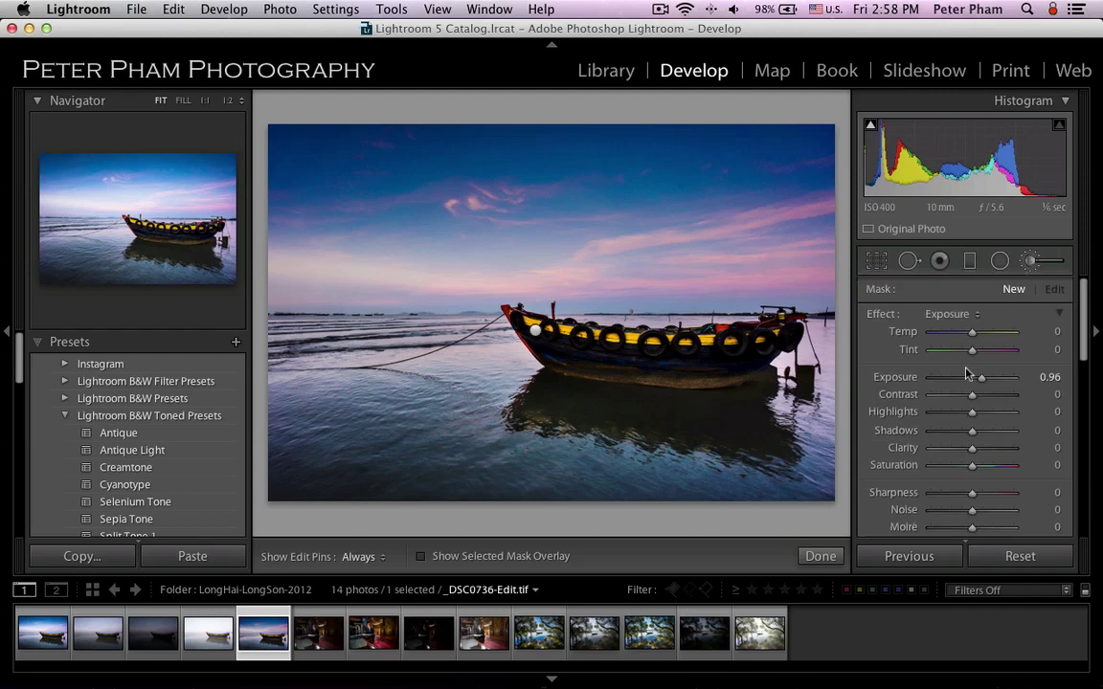
pyautogui.click(536, 332)
pyautogui.moveTo(981, 377); pyautogui.dragTo(1006, 382)
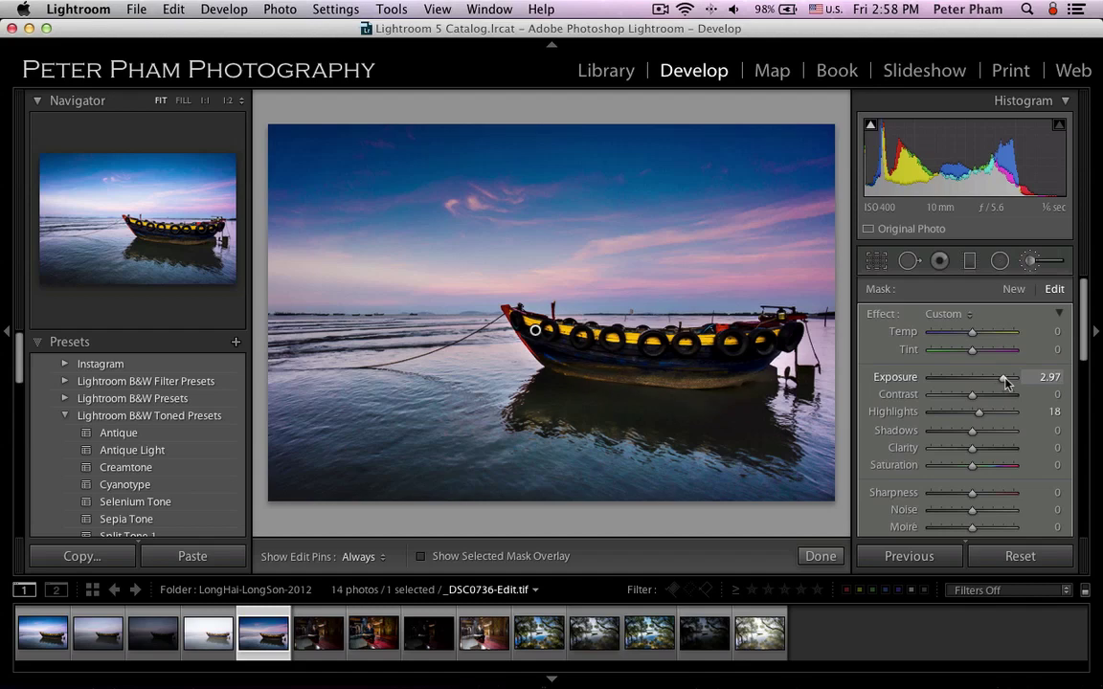
pyautogui.moveTo(1007, 383); pyautogui.dragTo(1006, 382)
pyautogui.moveTo(1007, 382); pyautogui.dragTo(1005, 382)
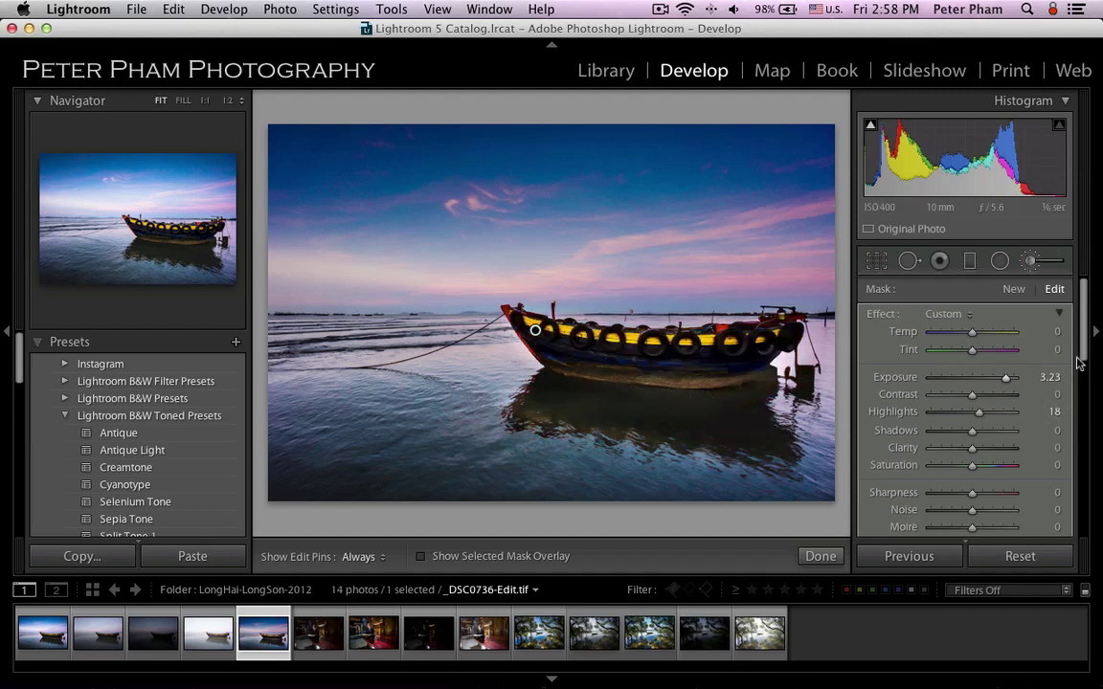
# Erase the boat mask's spill from the reflection and along the hull, using brush Size 7
pyautogui.moveTo(1082, 361); pyautogui.dragTo(1082, 411)
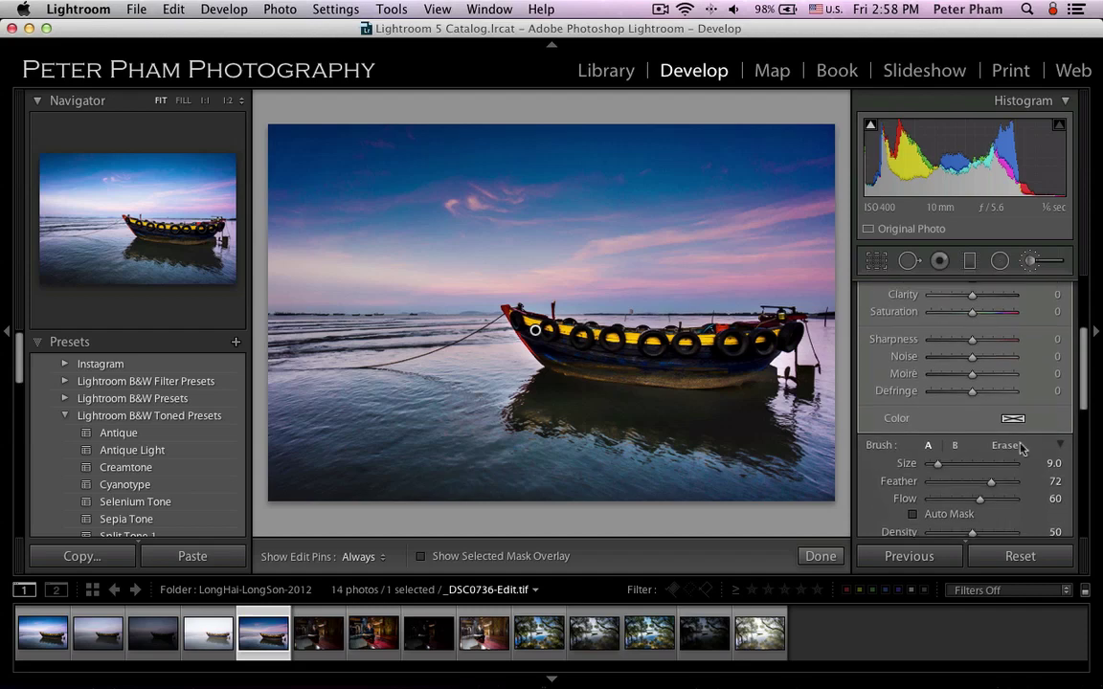
pyautogui.click(1004, 445)
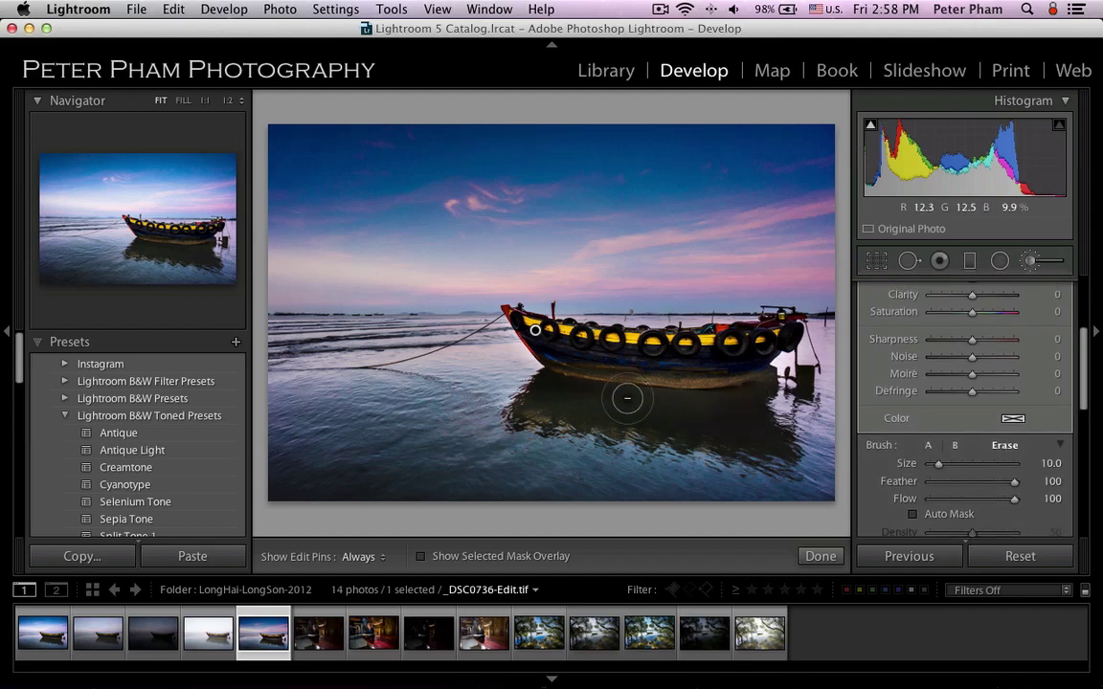
pyautogui.scroll(-2, 627, 399)
pyautogui.scroll(2, 629, 402)
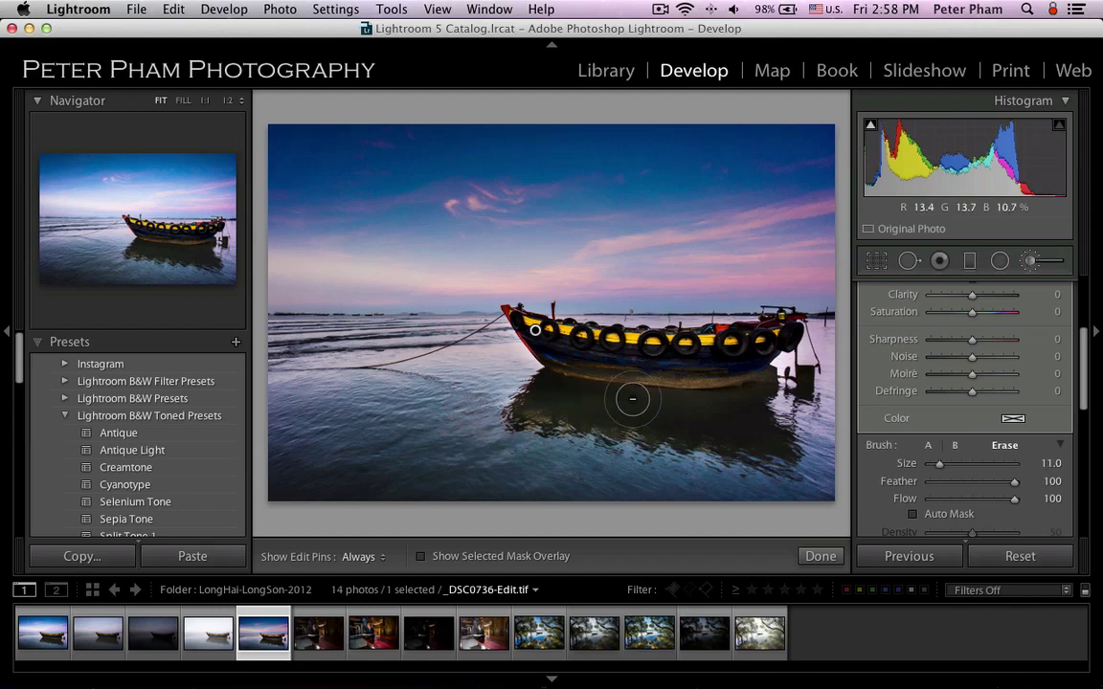
pyautogui.scroll(1, 632, 398)
pyautogui.scroll(-8, 632, 398)
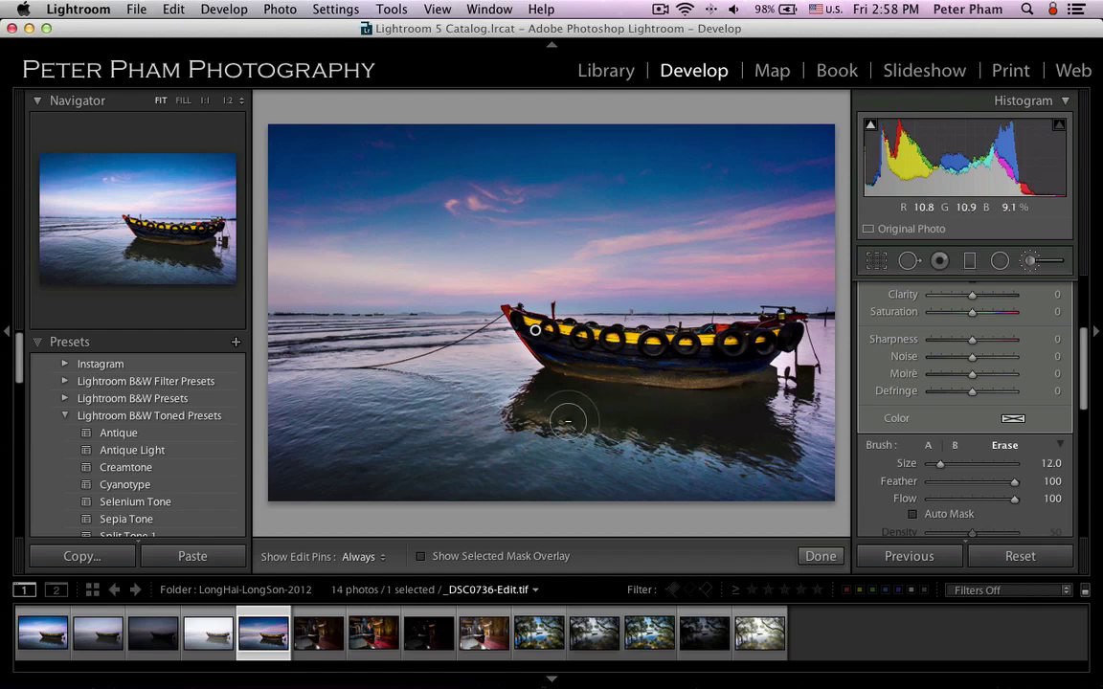
pyautogui.moveTo(536, 415); pyautogui.dragTo(621, 437)
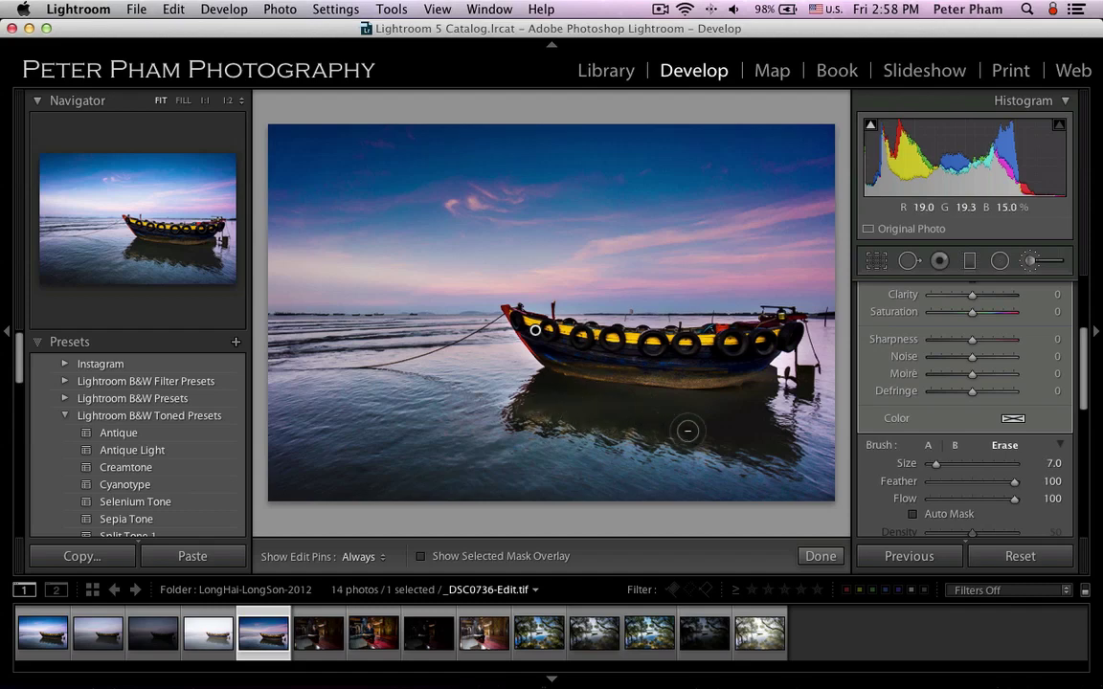
pyautogui.moveTo(555, 387)
pyautogui.mouseDown()
pyautogui.moveTo(767, 376)
pyautogui.moveTo(747, 412)
pyautogui.mouseUp()
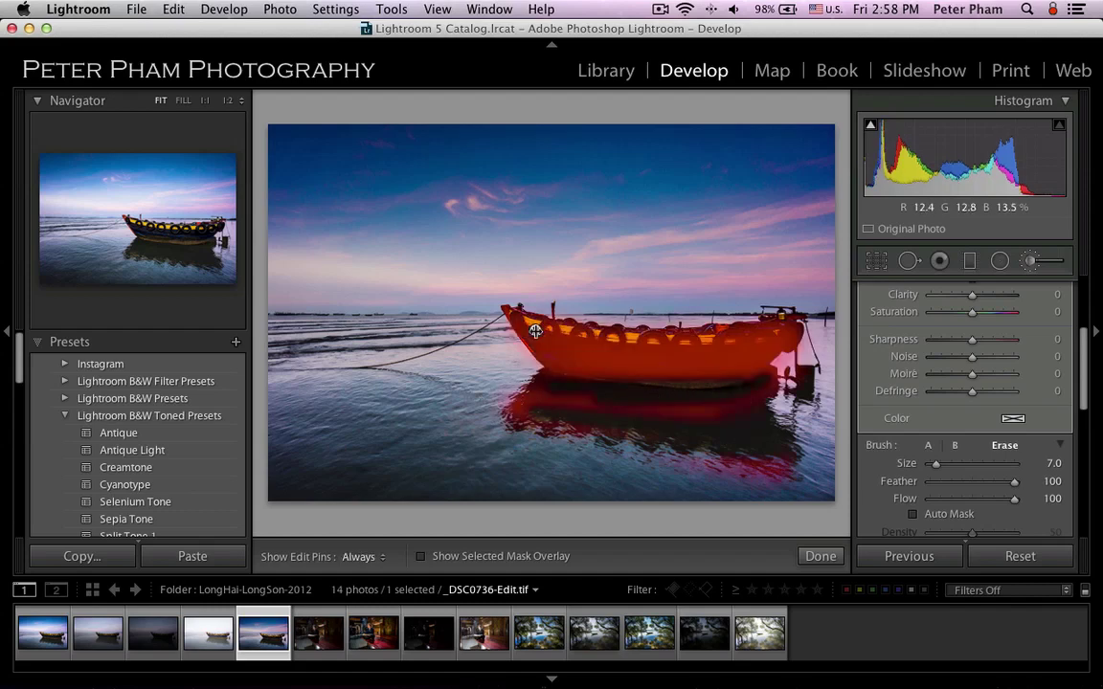
# Check the mask overlay with H, switch back to brush A, and close the adjustment brush
pyautogui.press('h')
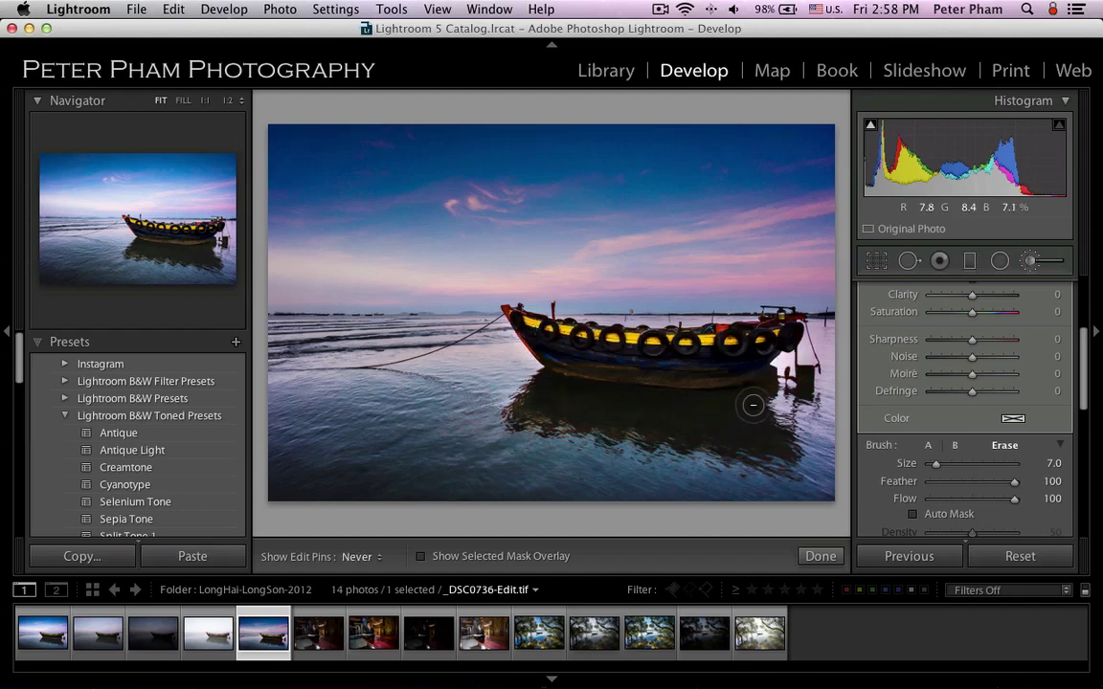
pyautogui.press('h')
pyautogui.press('h')
pyautogui.press('h')
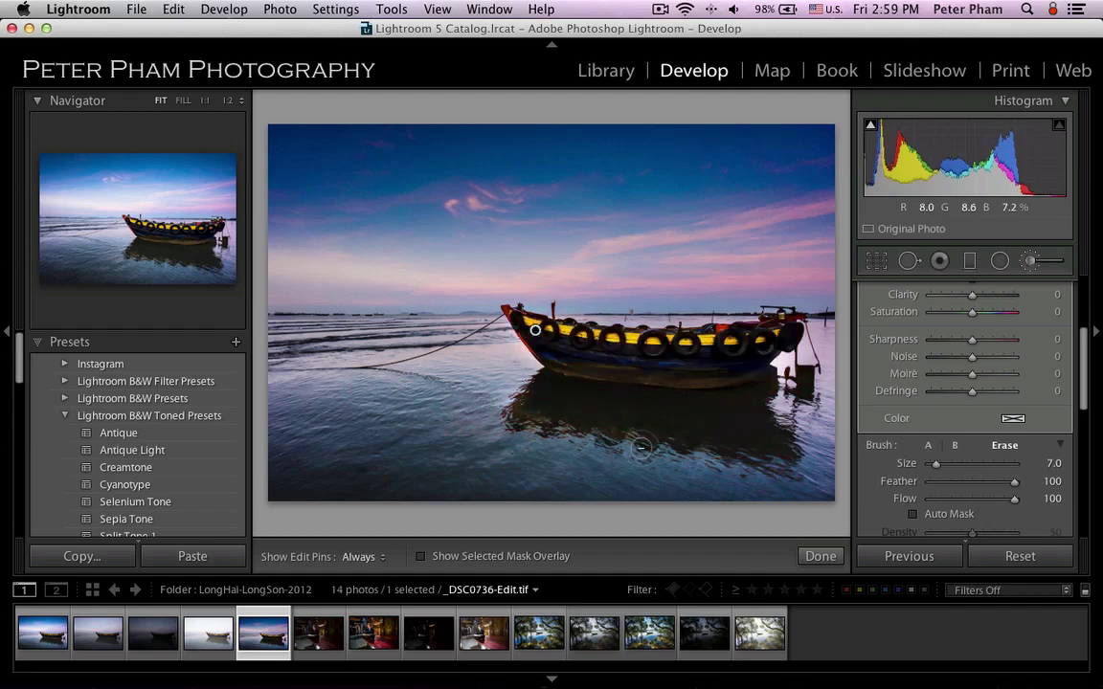
pyautogui.press('h')
pyautogui.press('h')
pyautogui.press('h')
pyautogui.press('h')
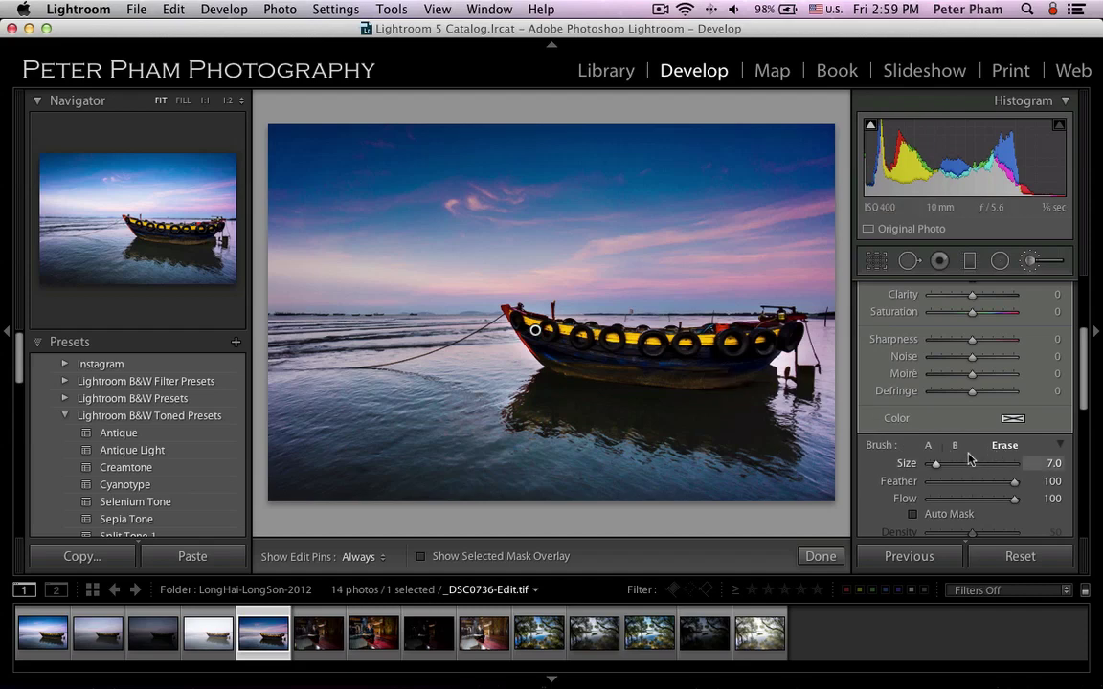
pyautogui.click(929, 446)
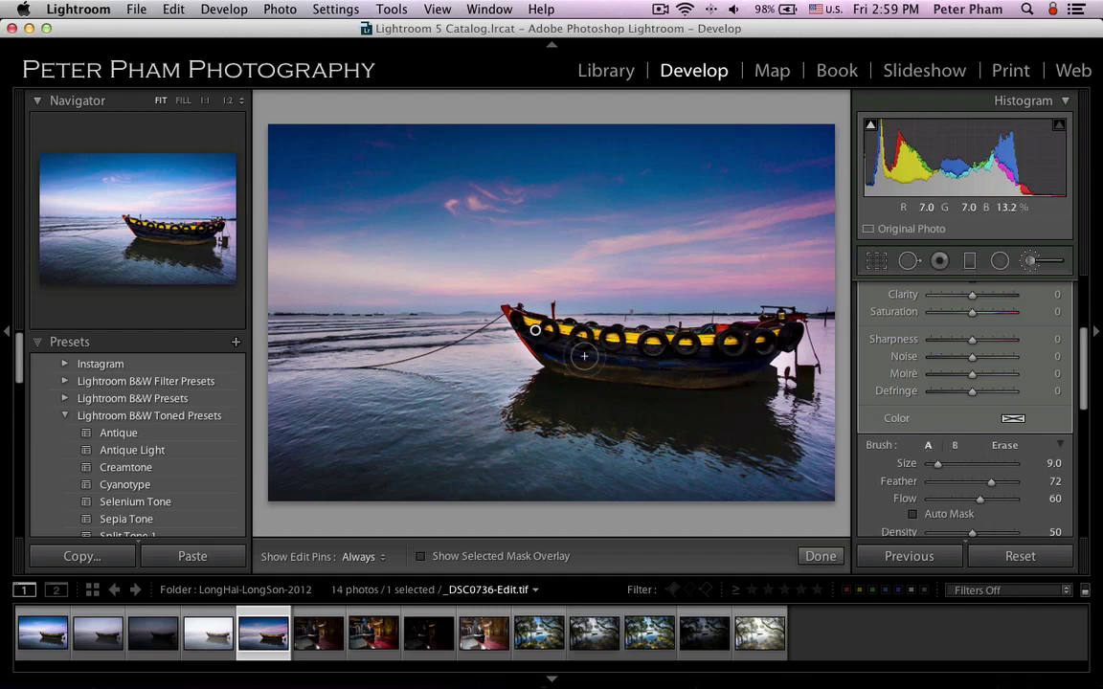
pyautogui.scroll(2, 592, 364)
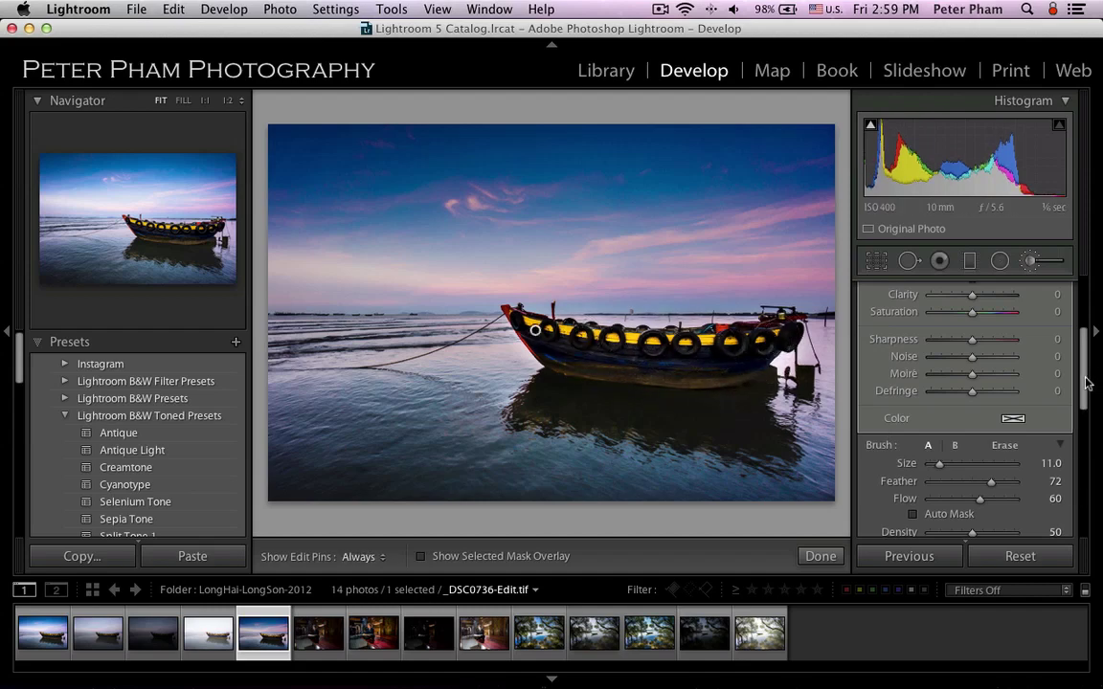
pyautogui.scroll(-3, 1086, 375)
pyautogui.click(1051, 449)
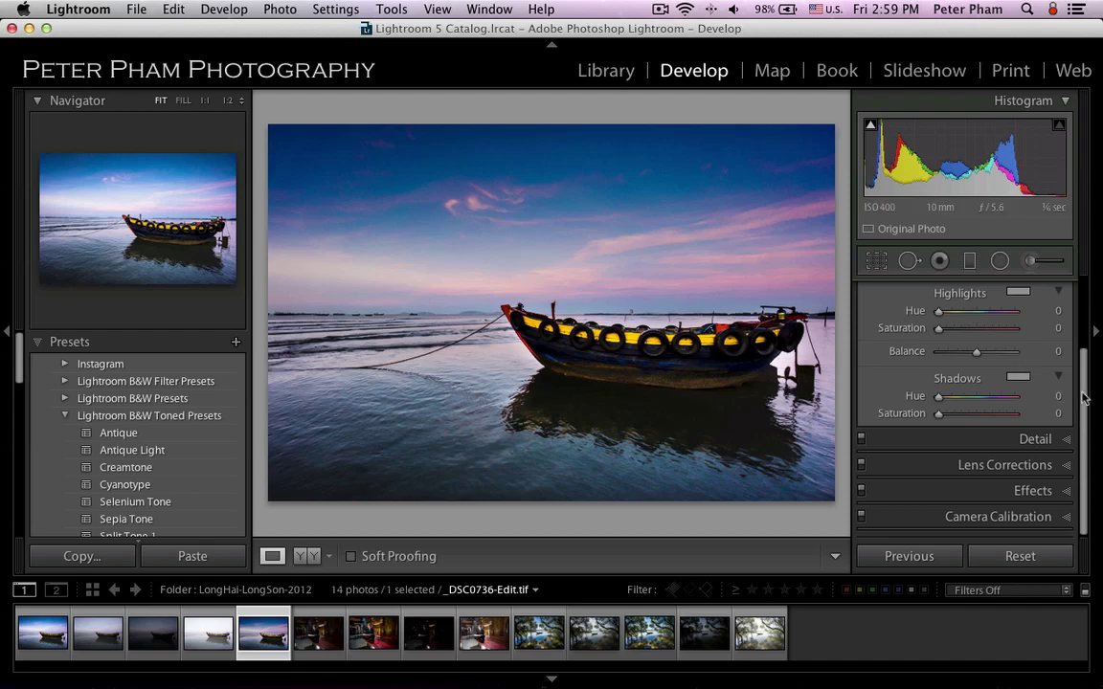
# Collapse Split Toning, expand Basic, and set the overall Exposure to +0.65
pyautogui.moveTo(1085, 369); pyautogui.dragTo(1091, 315)
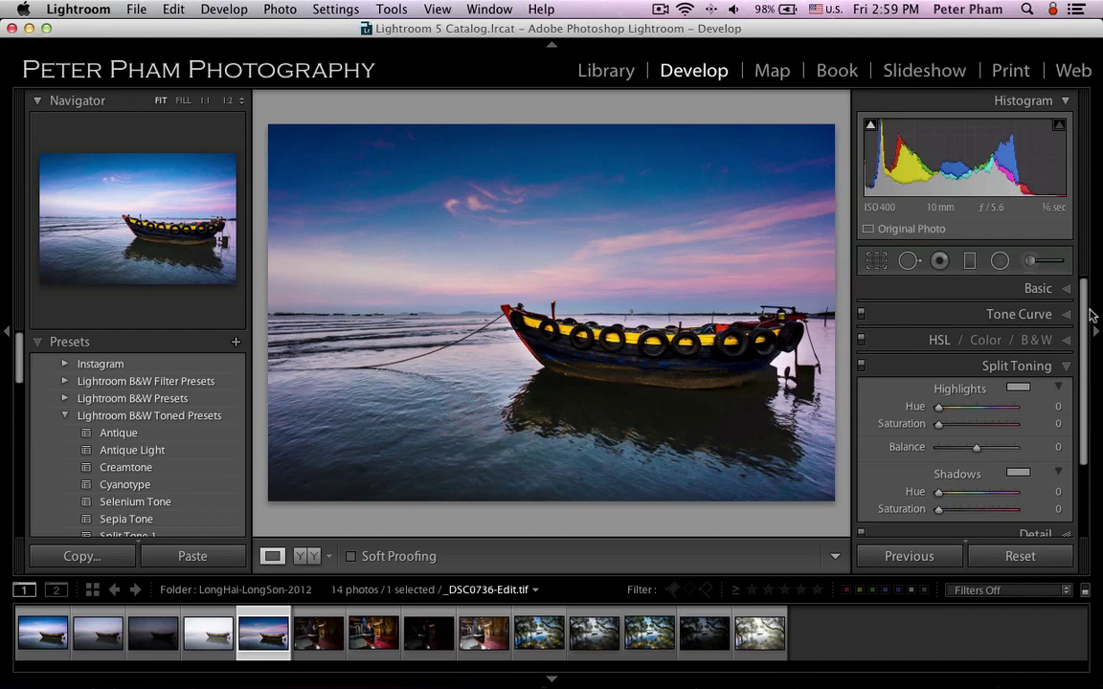
pyautogui.click(1068, 365)
pyautogui.click(1062, 291)
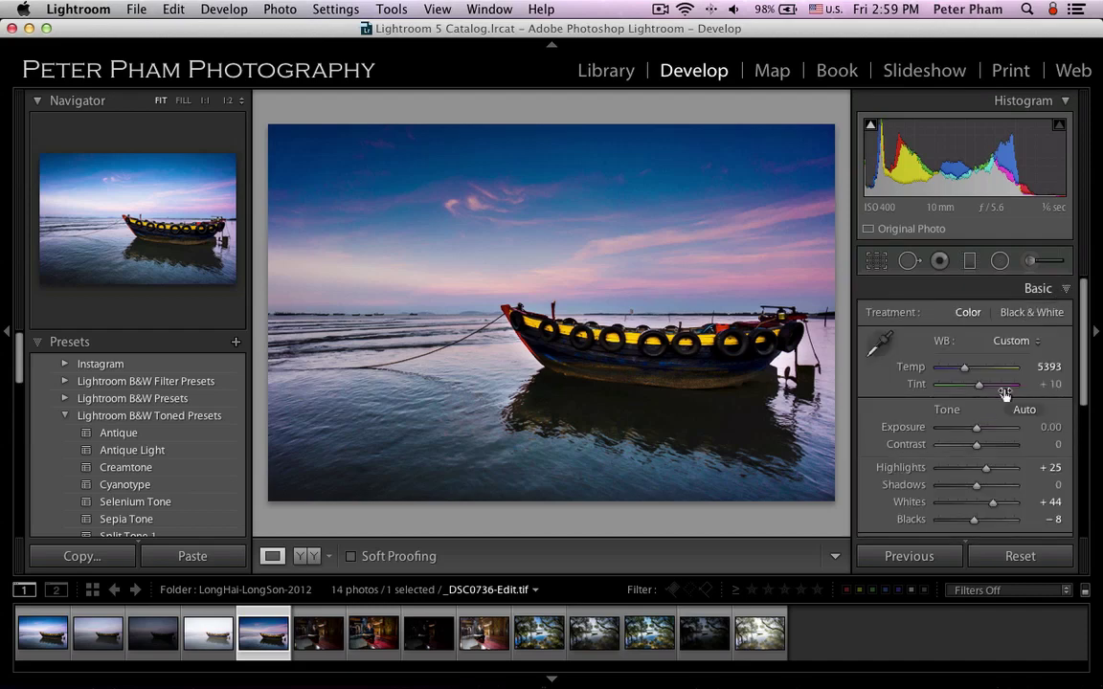
pyautogui.scroll(-1, 1088, 380)
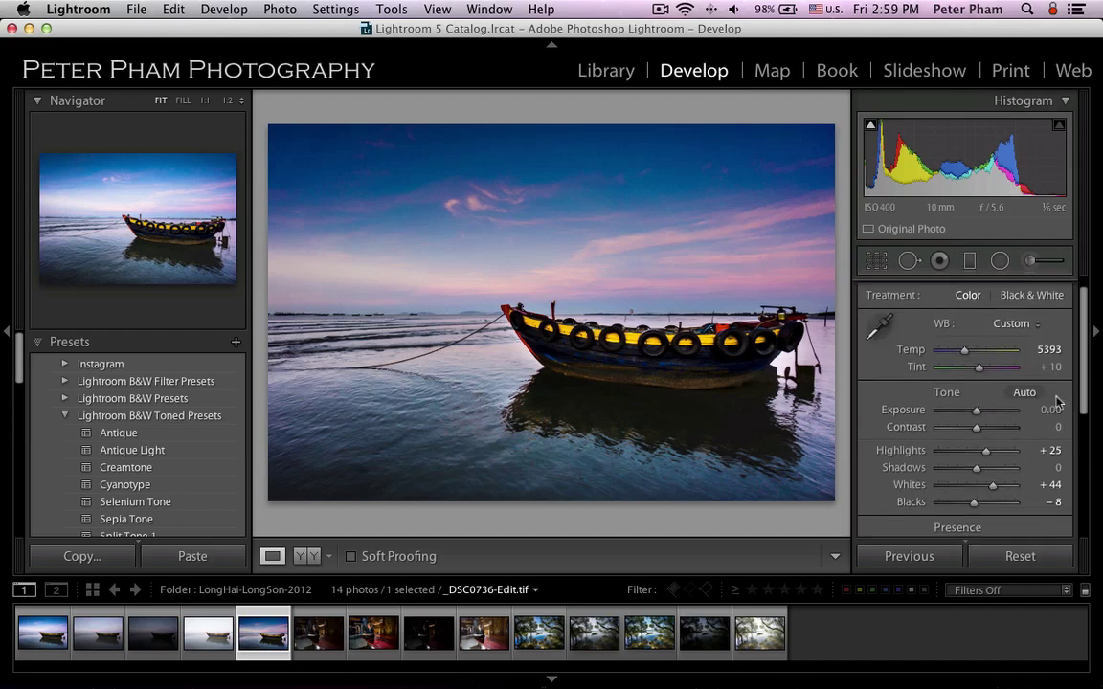
pyautogui.moveTo(976, 411)
pyautogui.mouseDown()
pyautogui.moveTo(1018, 417)
pyautogui.moveTo(933, 416)
pyautogui.moveTo(983, 417)
pyautogui.mouseUp()
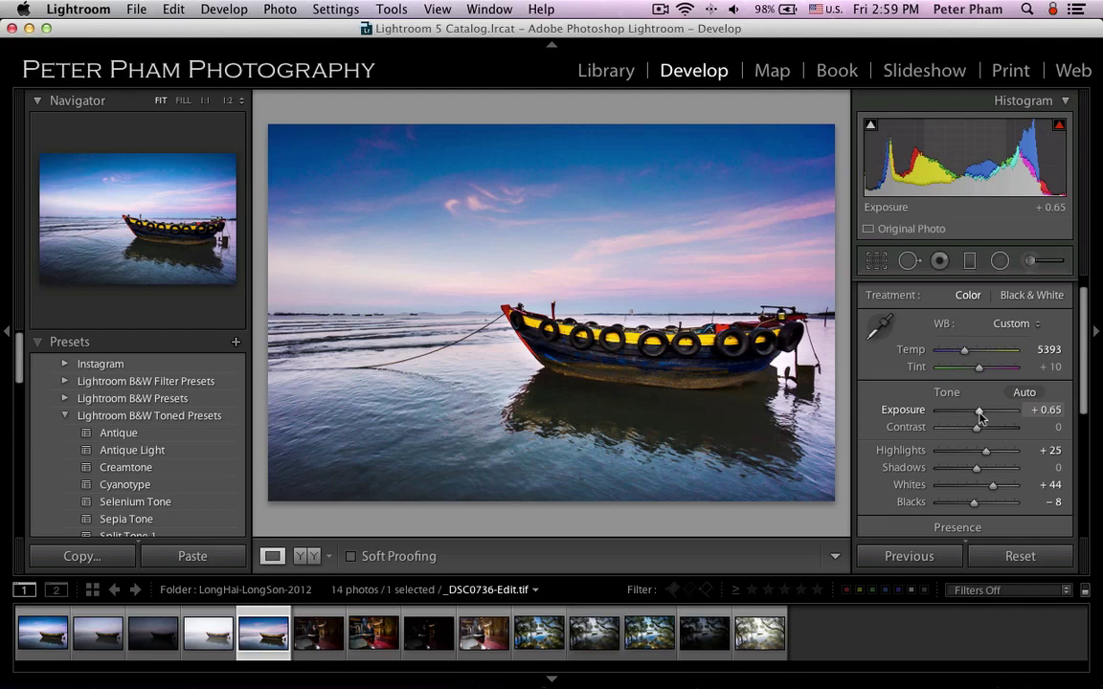
pyautogui.hotkey('shift', 'Tab')
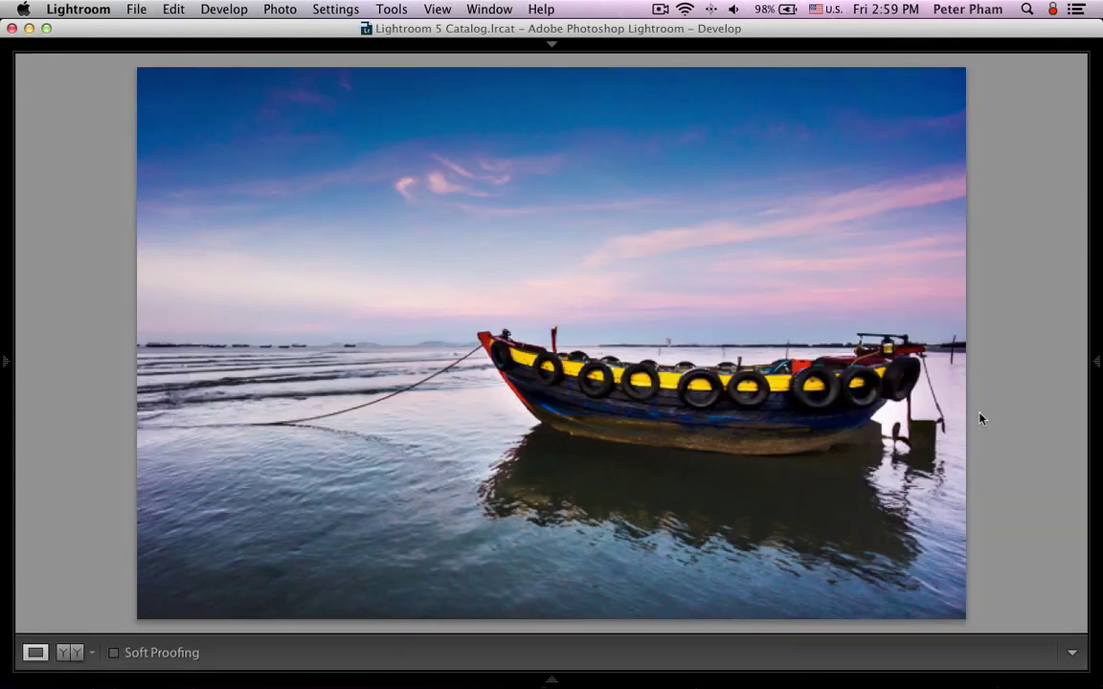
pyautogui.press('l')
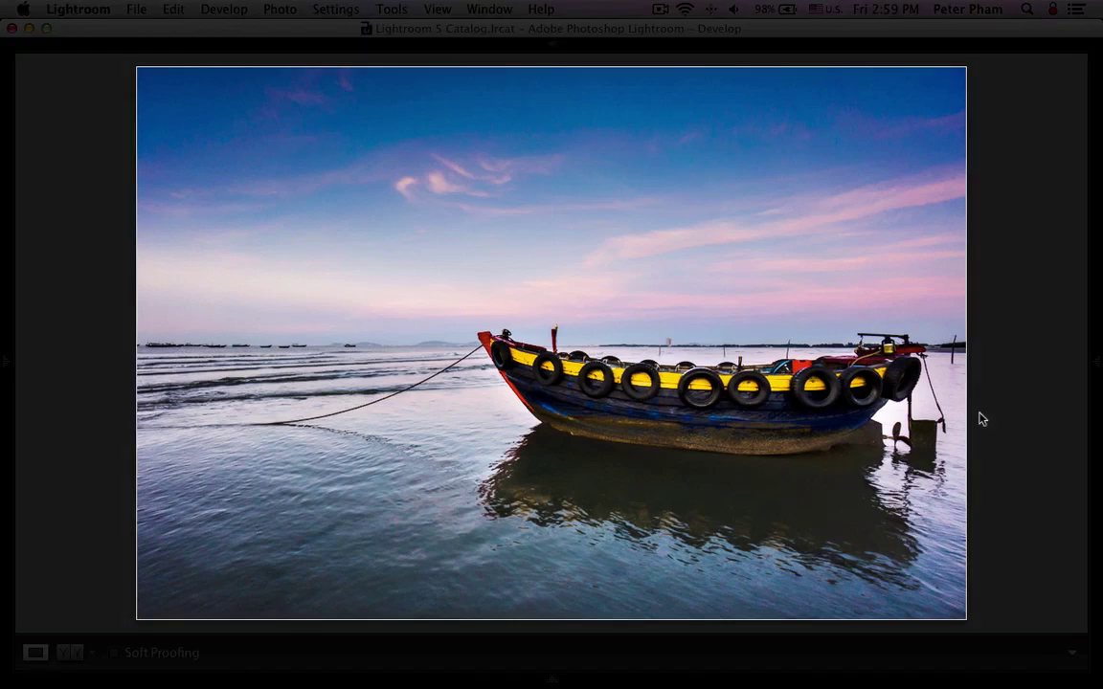
pyautogui.press('l')
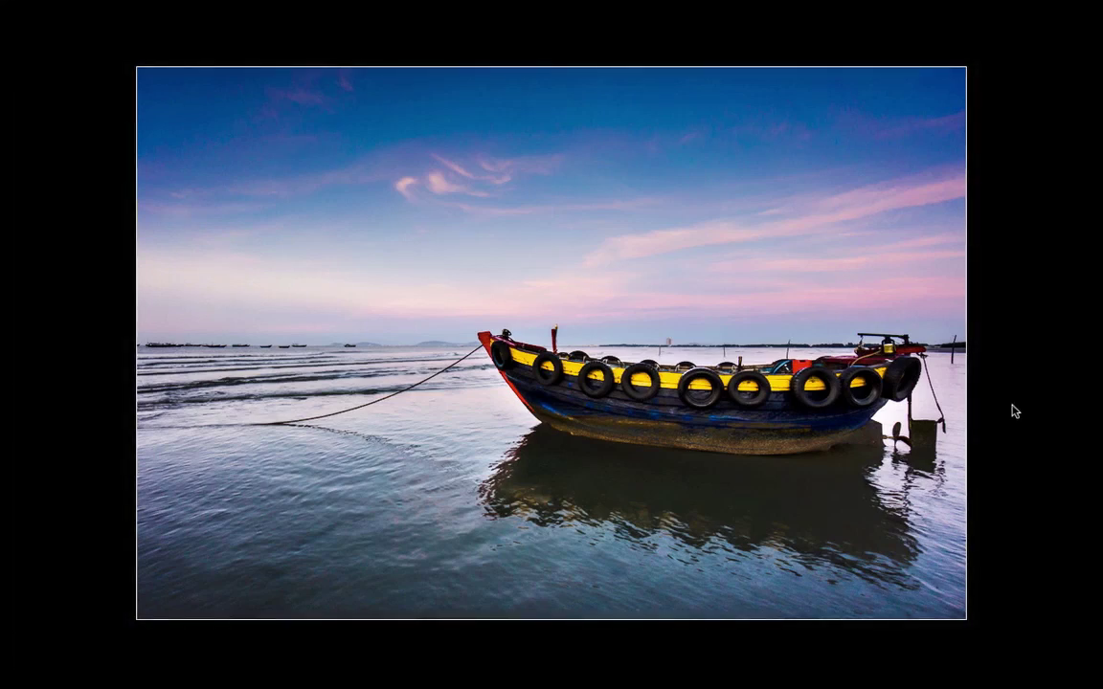
pyautogui.hotkey('shift', 'y')
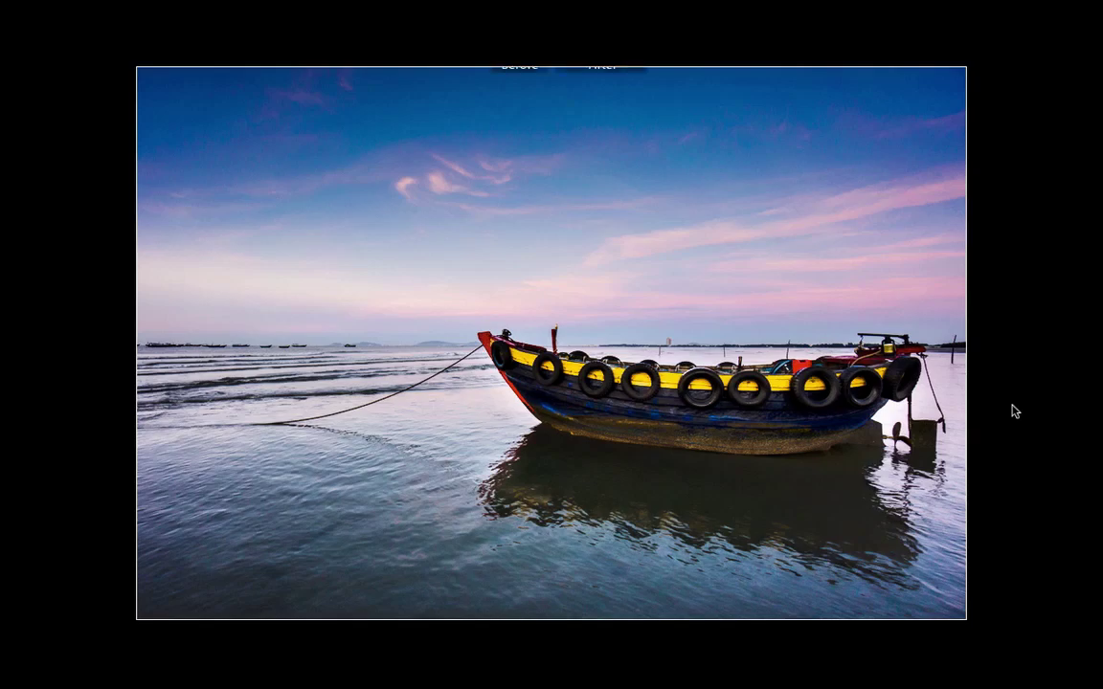
pyautogui.press('y')
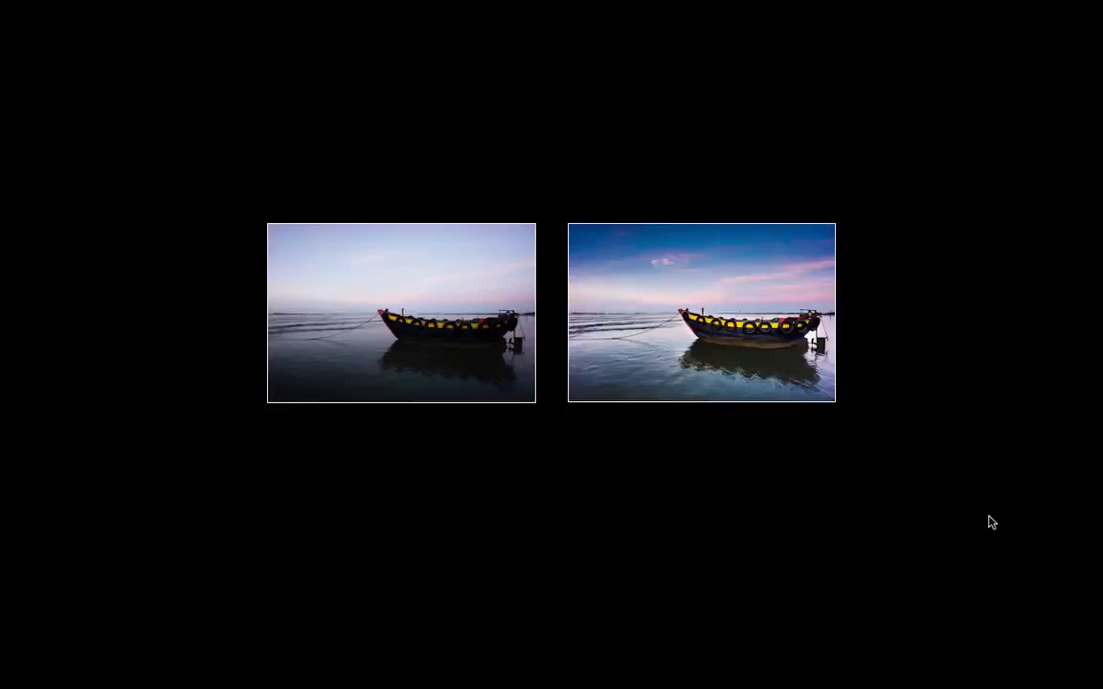
# In the Library grid, browse the exposures and open the original _DSC0736.ARW in Loupe view
pyautogui.press('l')
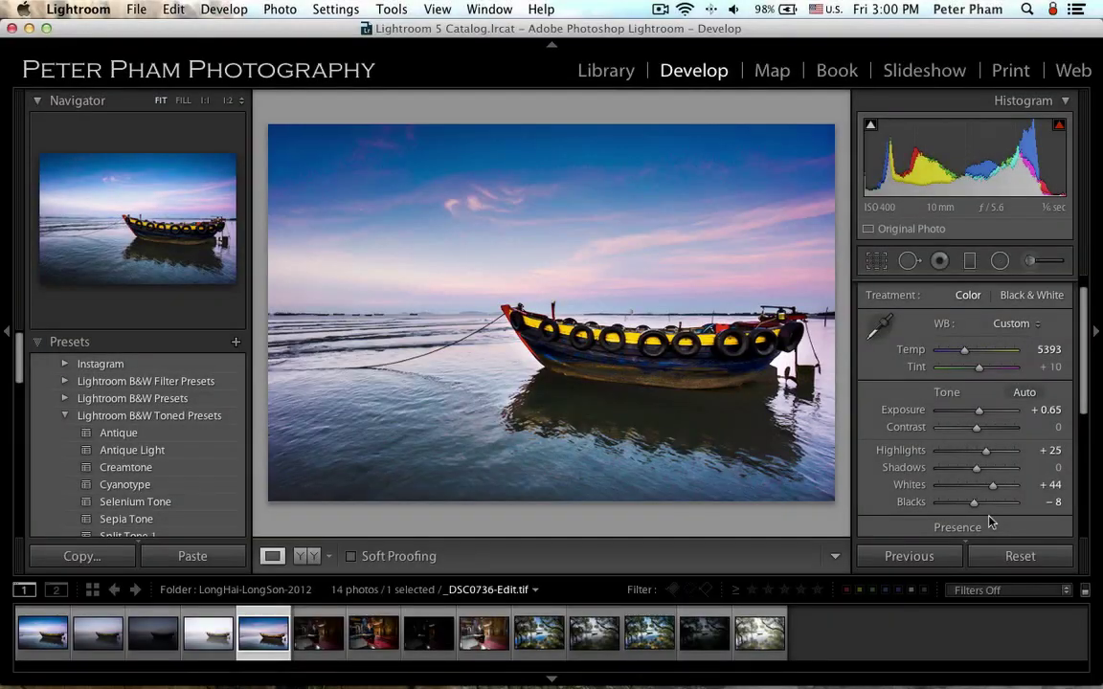
pyautogui.press('g')
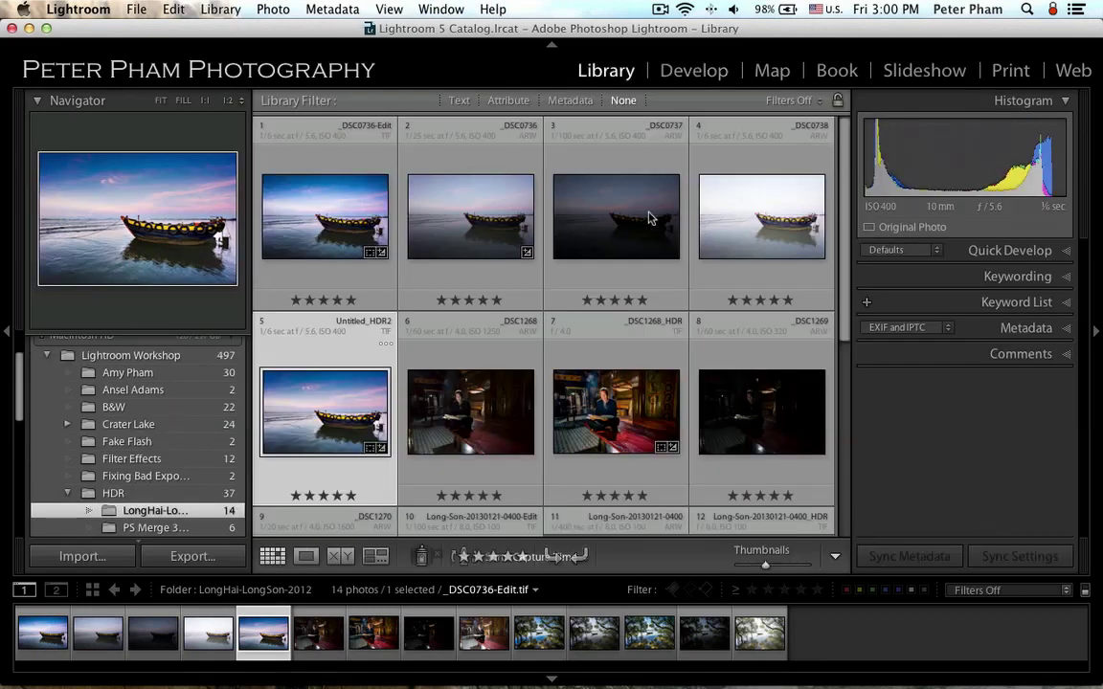
pyautogui.click(509, 221)
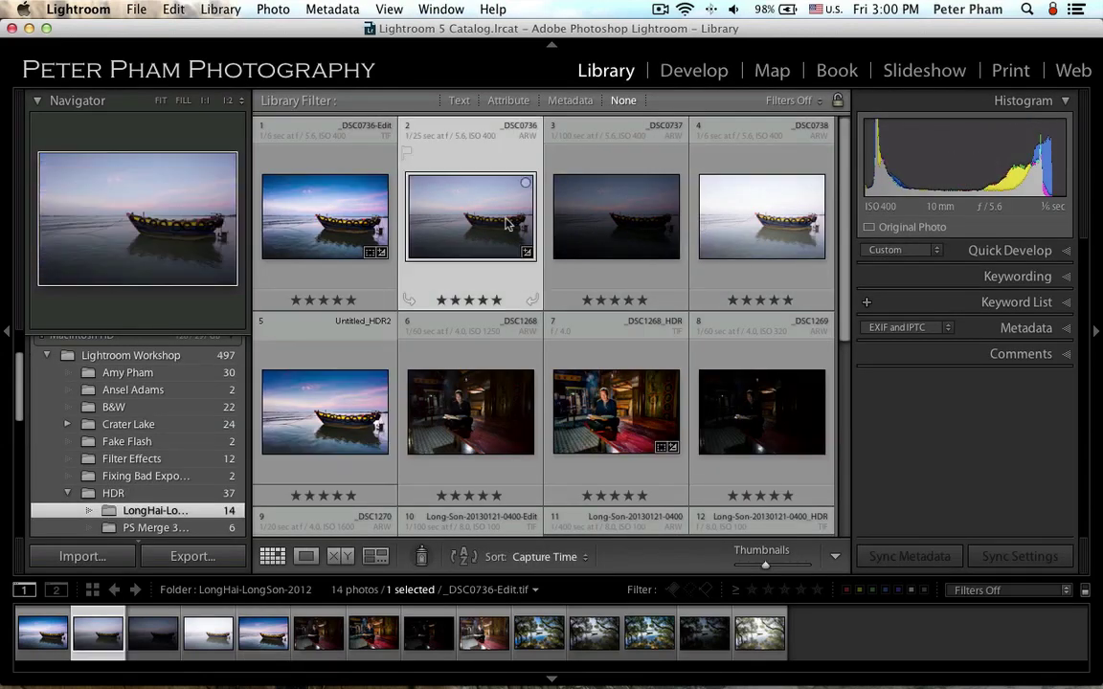
pyautogui.press('Right')
pyautogui.press('Right')
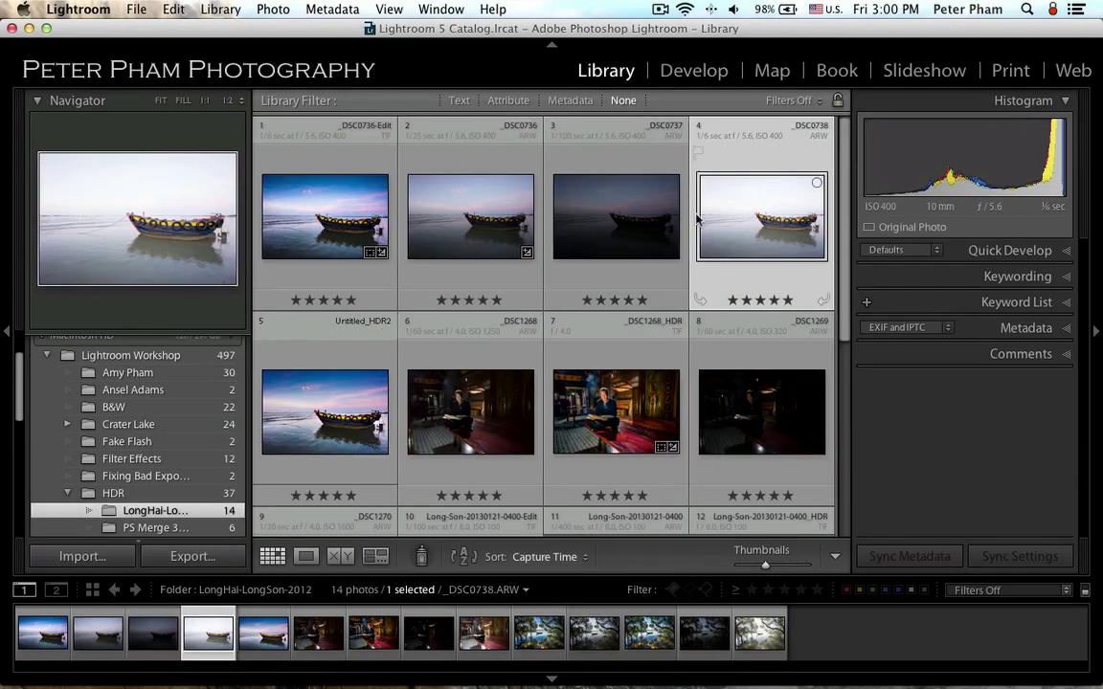
pyautogui.press('Left')
pyautogui.press('Right')
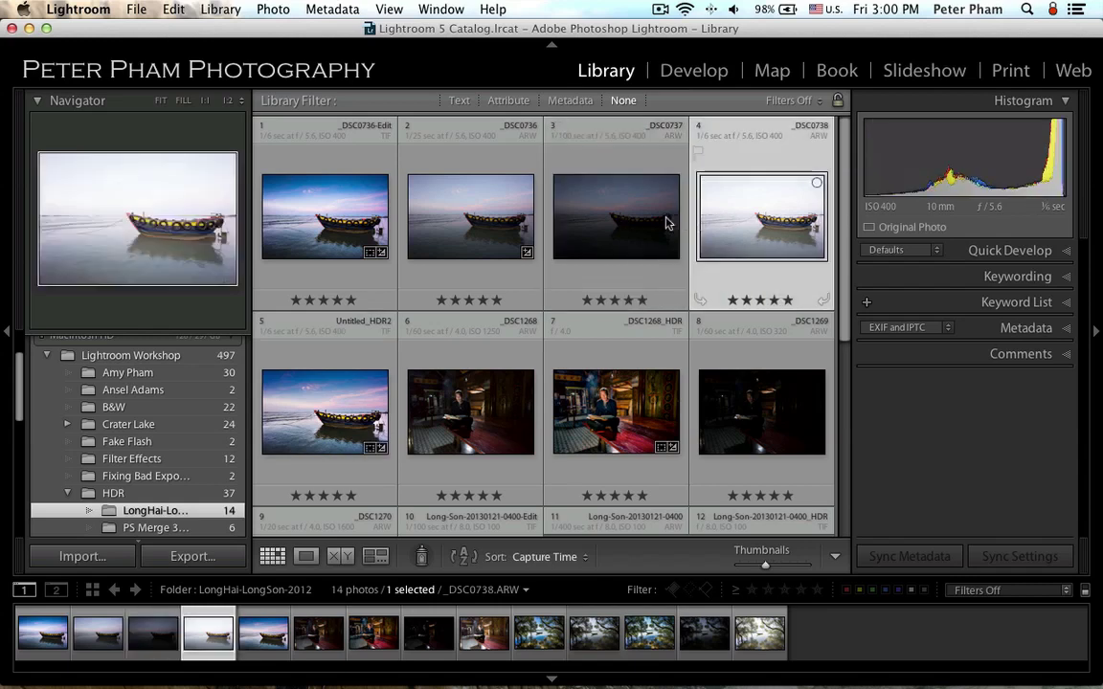
pyautogui.doubleClick(468, 219)
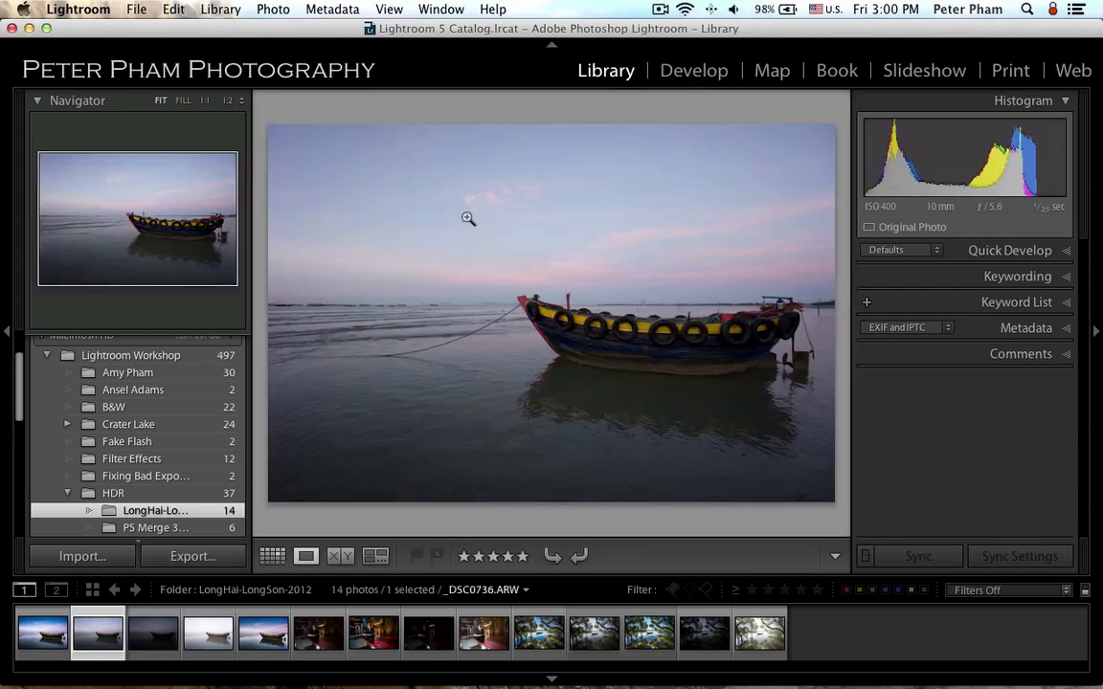